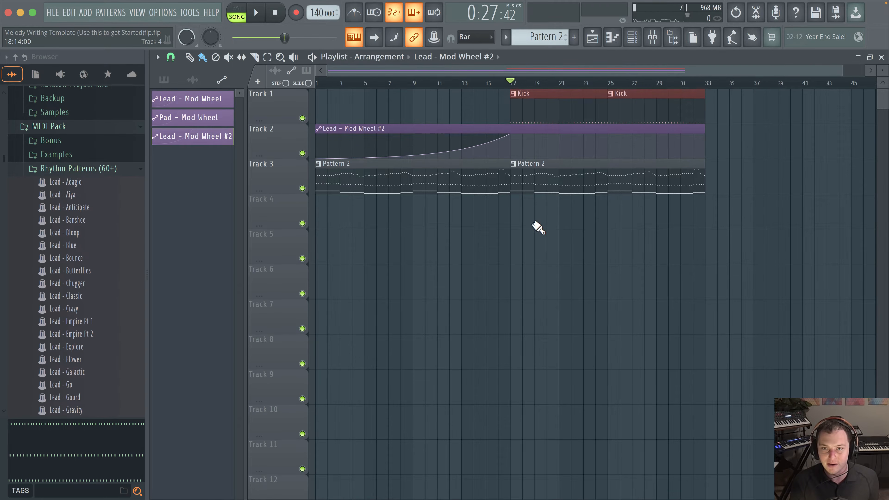
Play the finished arrangement, examine Pattern 2's SubPad and layered notes in the piano roll, and stop playback
scroll(536, 229, "right", 4)
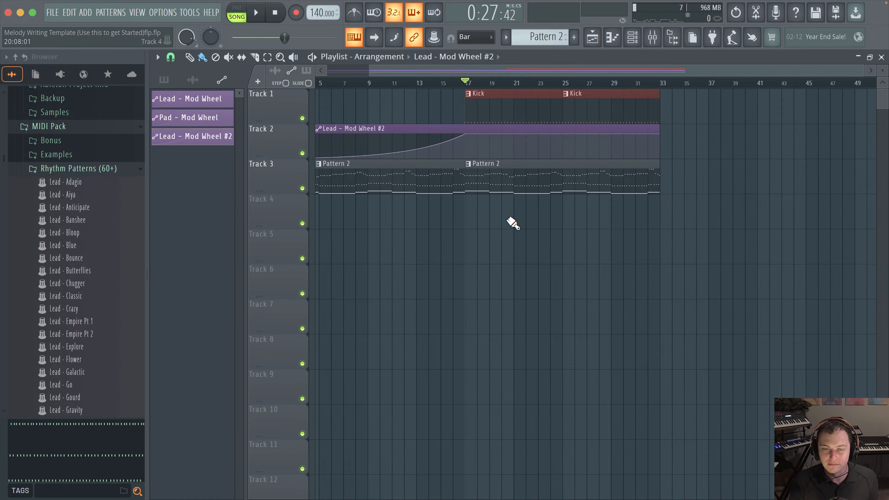
key("space")
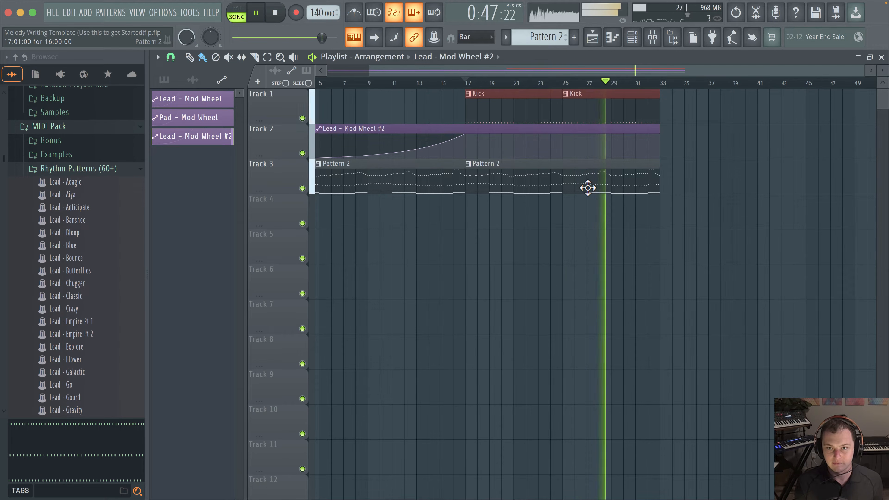
double_click(570, 169)
scroll(575, 184, "left", 10)
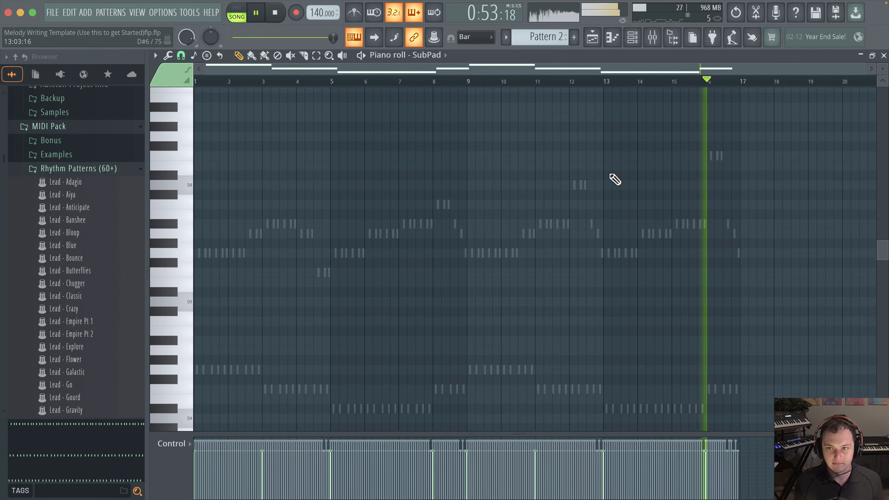
left_click(592, 37)
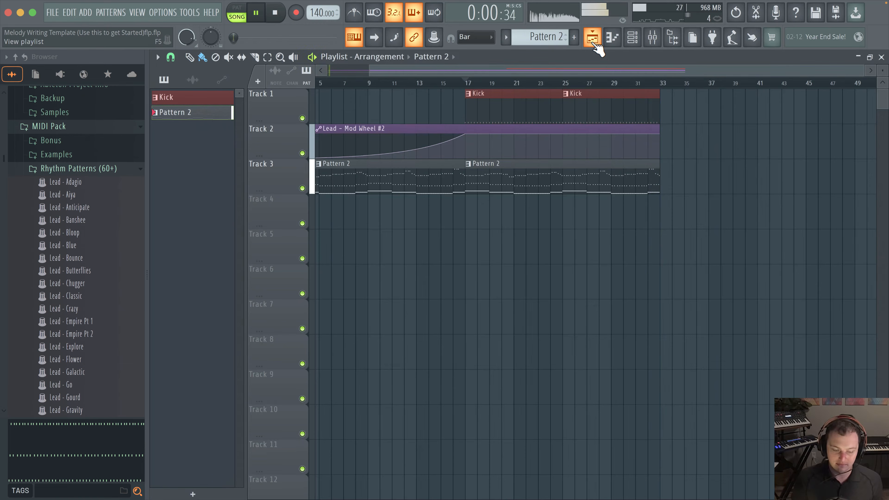
key("space")
scroll(525, 221, "left", 3)
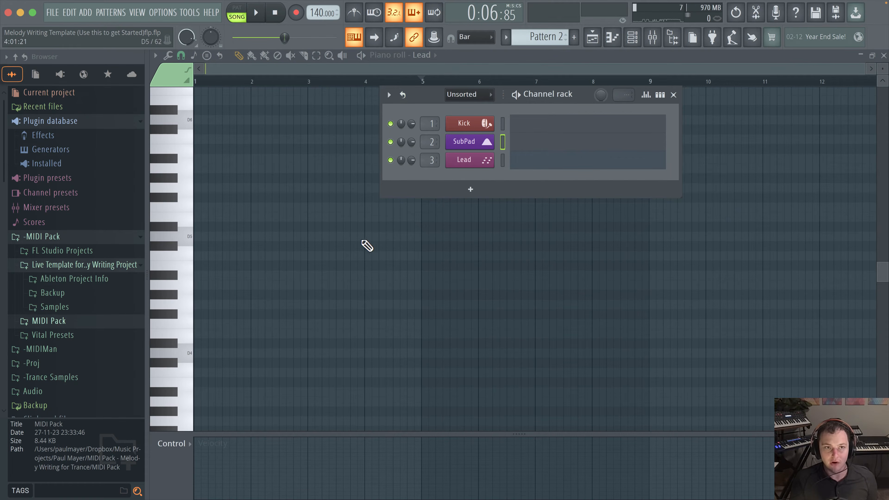
Inspect the instruments loaded on the Kick, Lead and SubPad channels, closing each one after viewing it
left_click(468, 126)
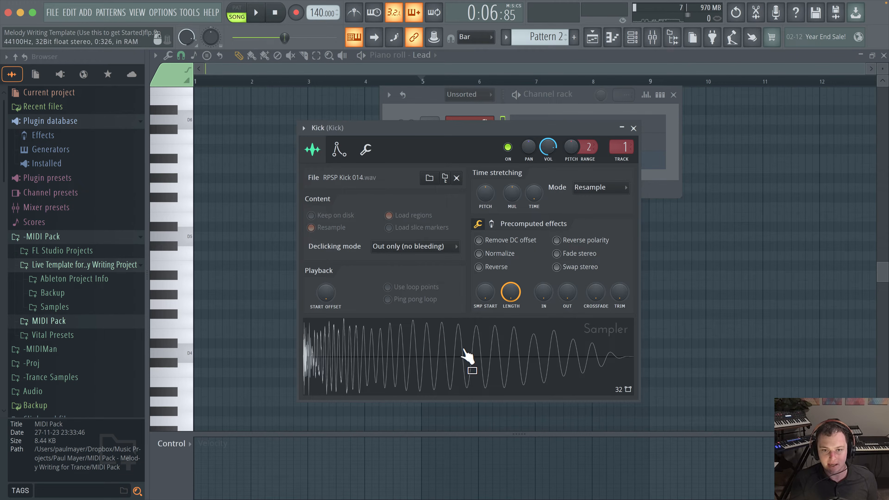
left_click(633, 128)
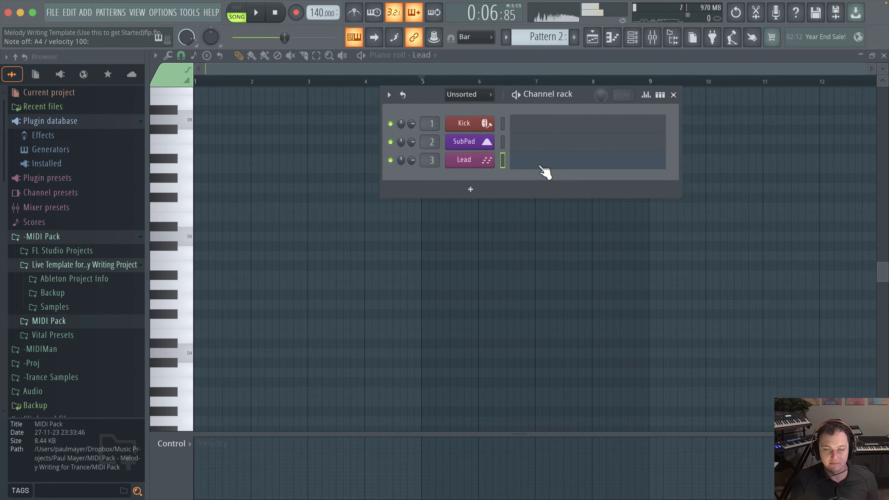
left_click(490, 160)
left_click(764, 106)
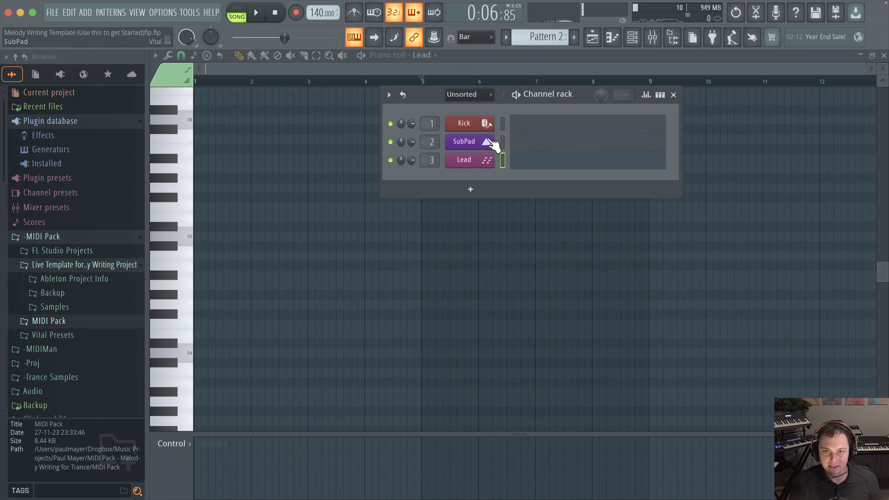
left_click(487, 144)
left_click(737, 166)
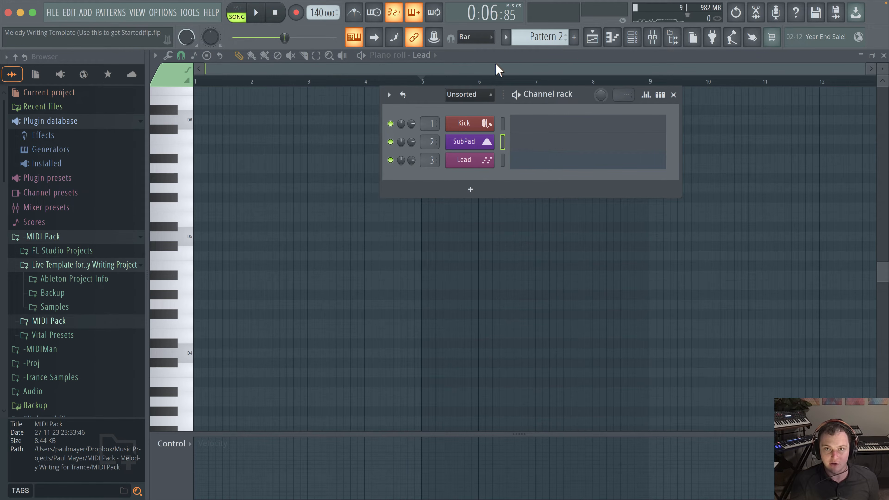
Mute the Kick channel and open the SubPad piano roll for Pattern 2, with the channel rack shown
left_click(612, 37)
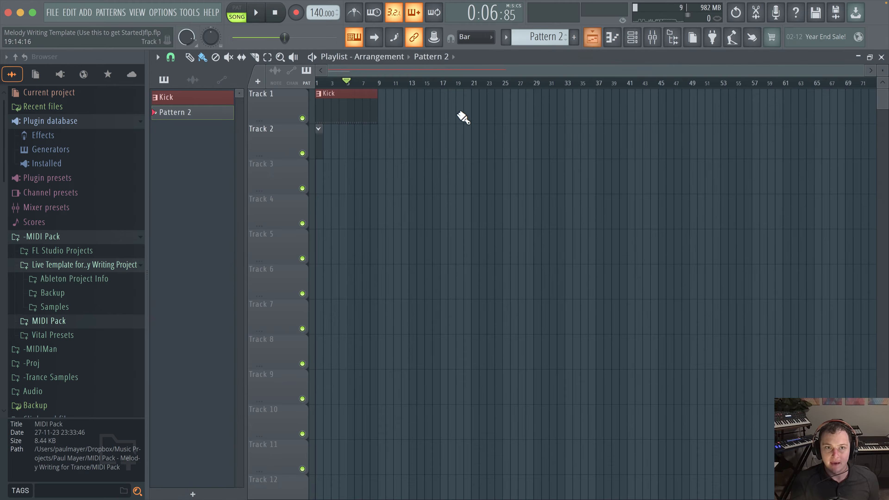
left_click(632, 37)
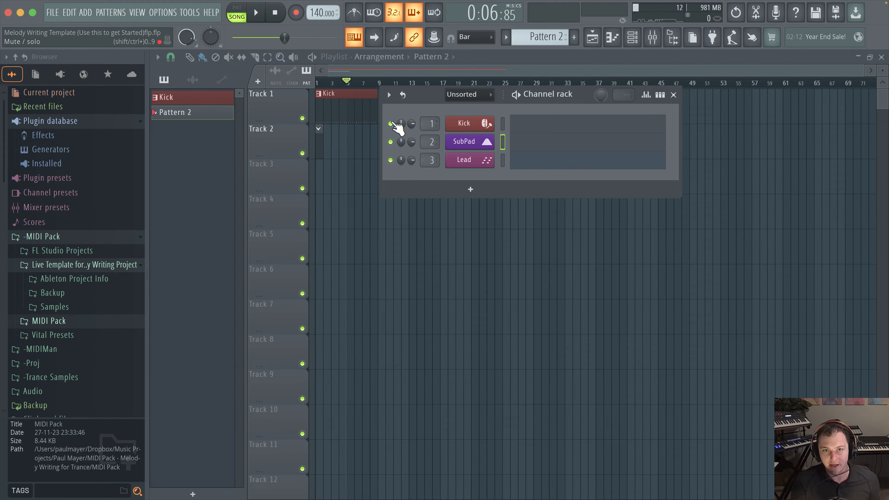
left_click(550, 143)
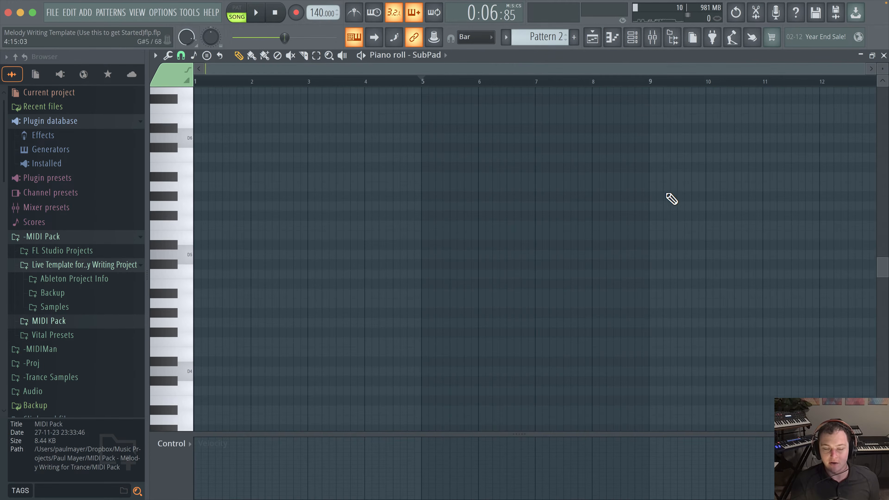
left_click(632, 37)
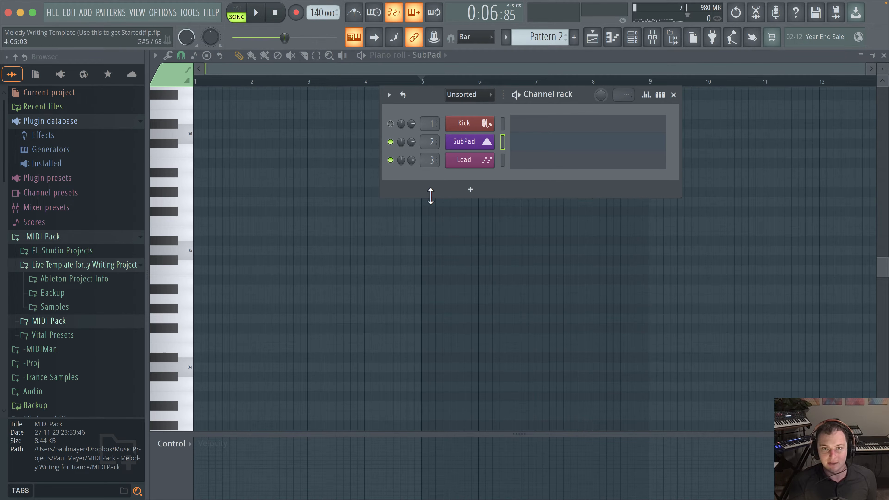
Look through the MIDI Pack's rhythm patterns, collapse that folder and expand the SubPads (160+) folder
left_click(71, 321)
scroll(111, 317, "down", 5)
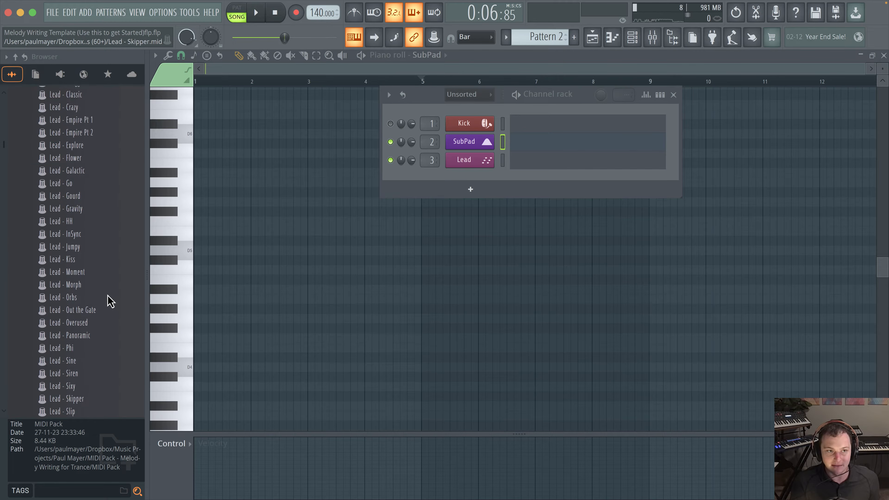
scroll(90, 217, "up", 8)
left_click(89, 217)
left_click(87, 232)
Browse the chord progression files in the SubPads (160+) folder
scroll(91, 252, "down", 10)
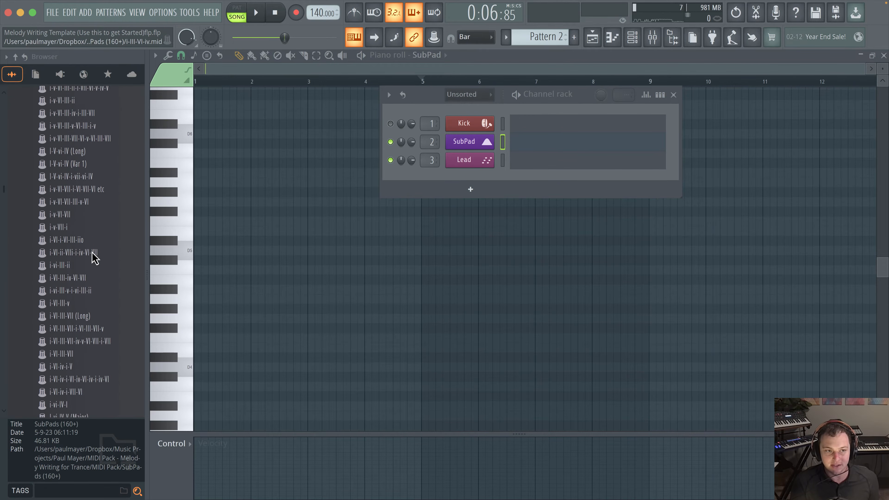
scroll(98, 257, "down", 15)
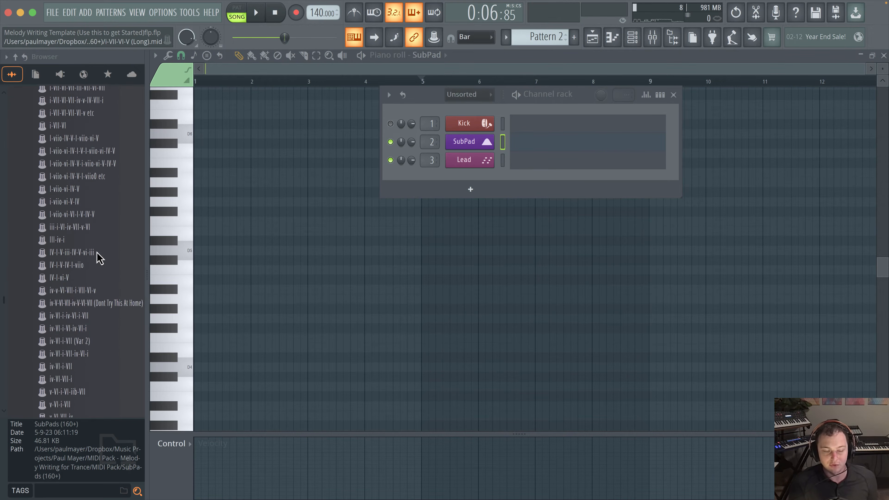
scroll(99, 258, "down", 10)
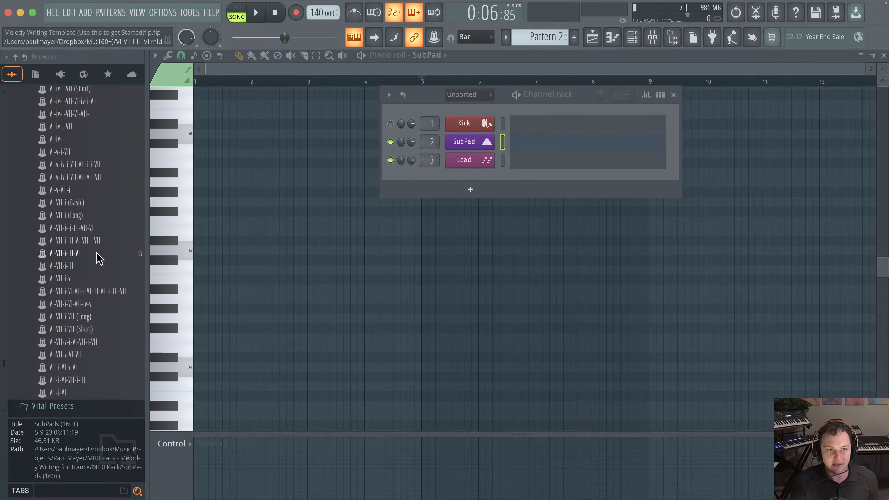
scroll(100, 259, "up", 1)
scroll(97, 252, "up", 5)
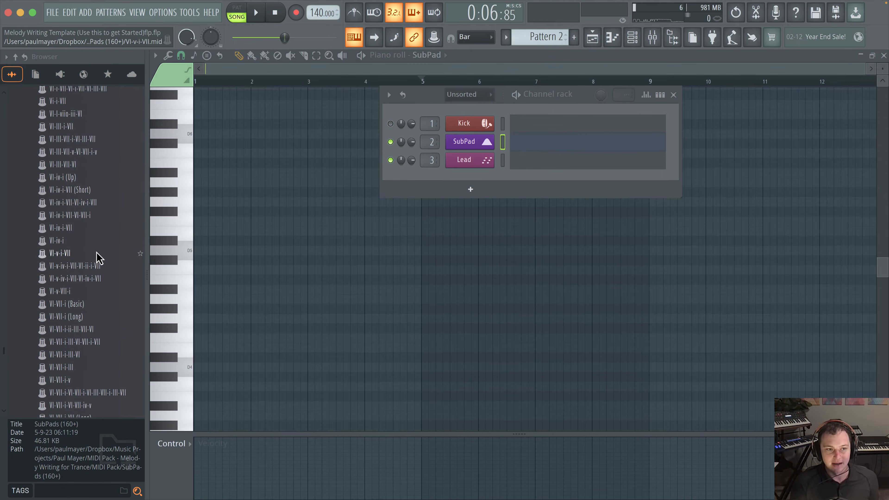
scroll(99, 220, "up", 20)
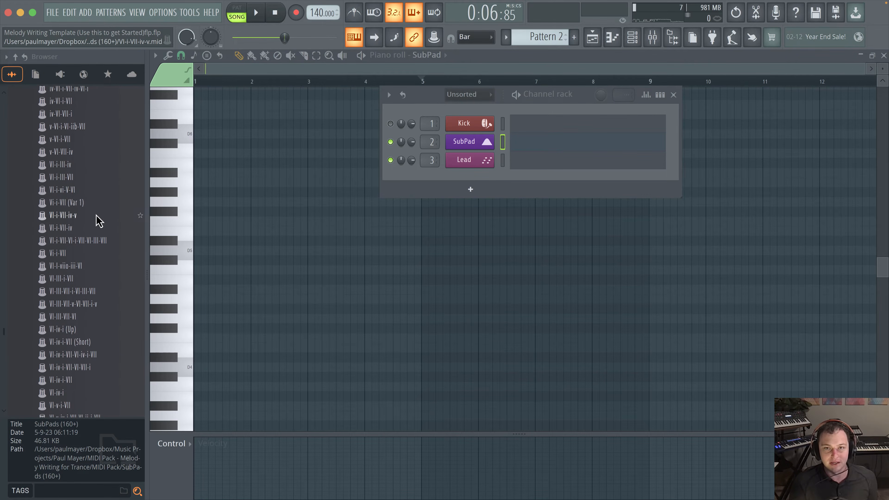
scroll(99, 221, "up", 2)
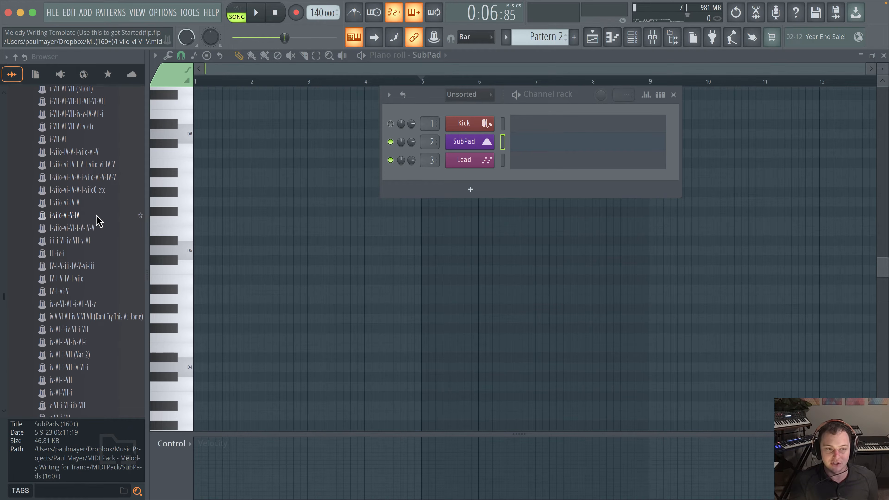
Load the i-VII-VI-VII (Medium) MIDI file from the SubPads folder onto the SubPad channel
key("F5")
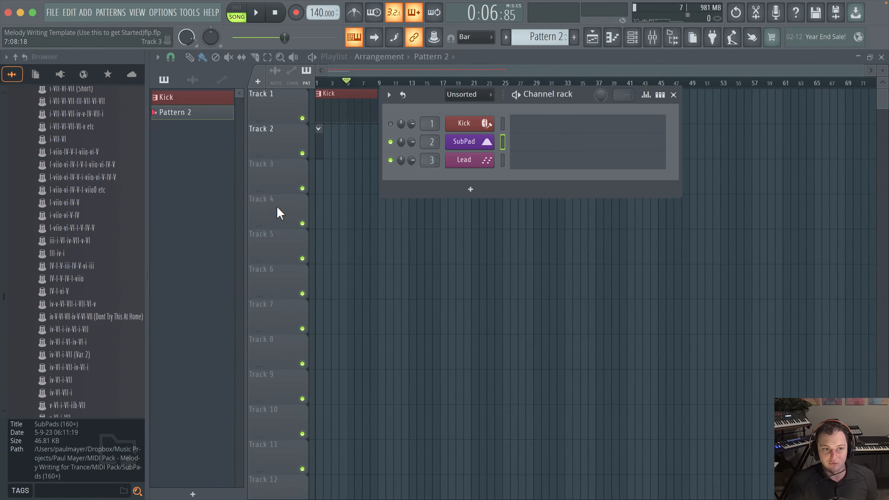
left_click(546, 151)
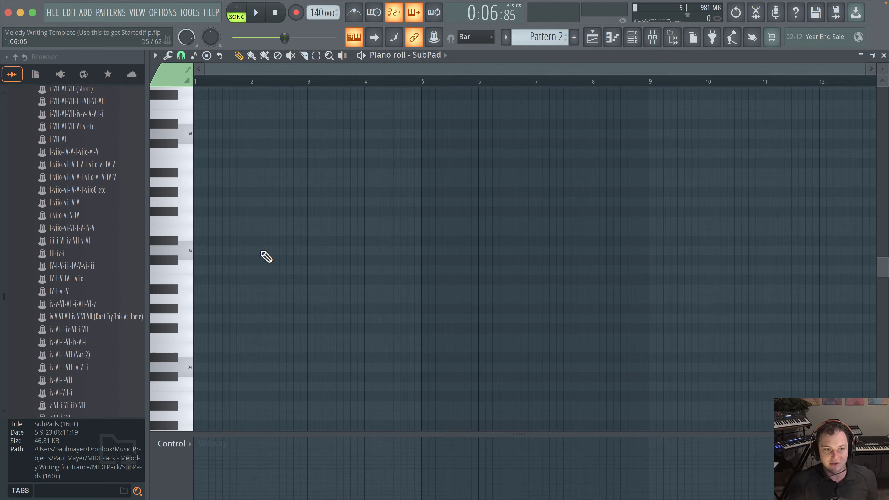
scroll(77, 234, "down", 5)
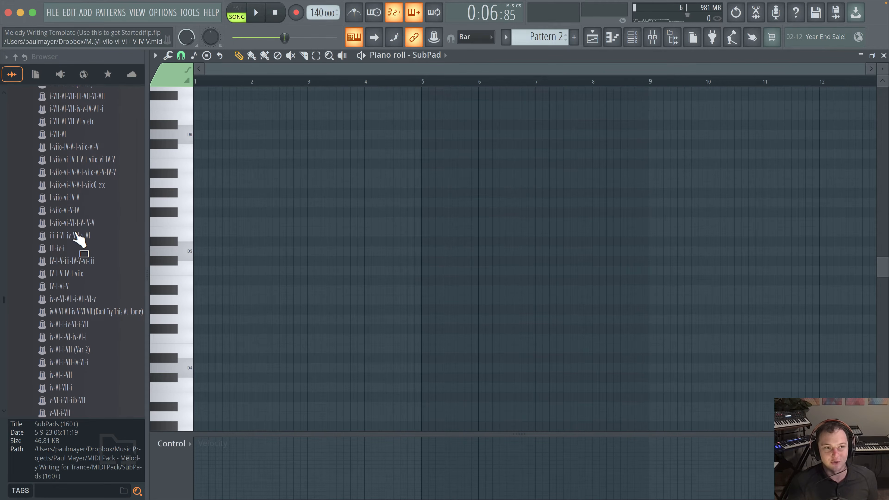
scroll(91, 238, "up", 10)
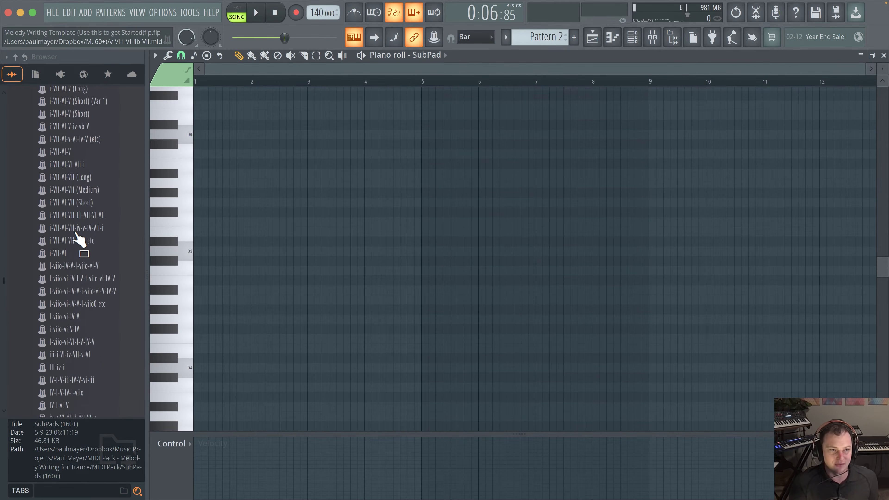
scroll(347, 246, "down", 2)
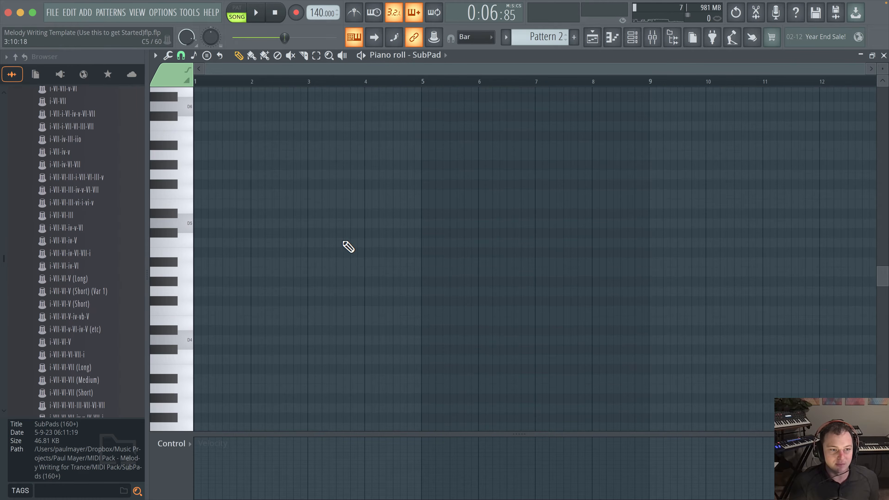
scroll(347, 240, "up", 4)
scroll(347, 241, "down", 2)
left_click(632, 35)
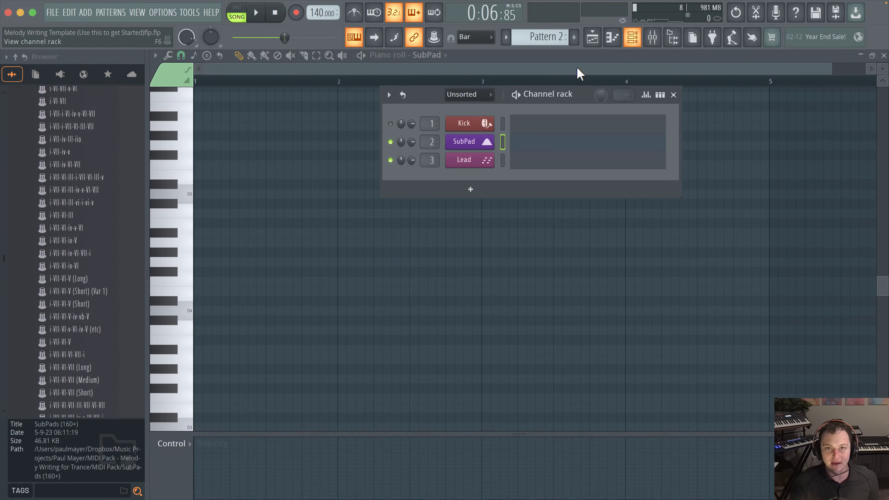
left_click_drag(59, 380, 314, 308)
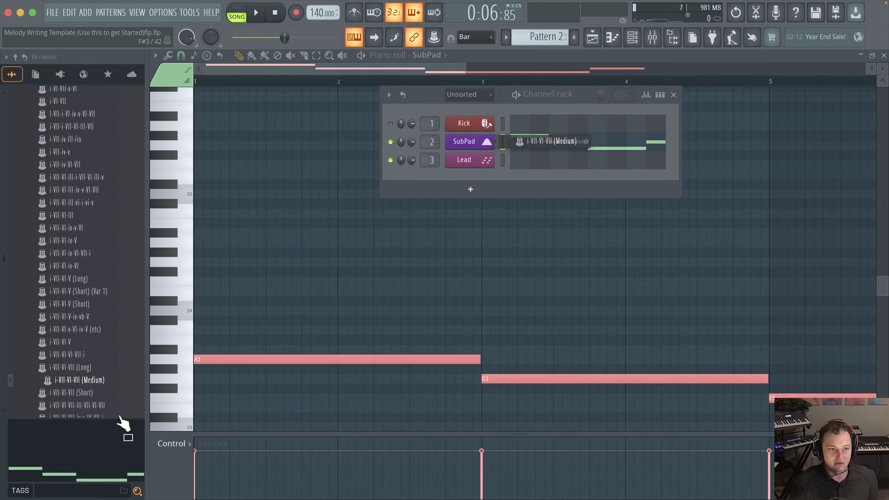
Examine the full imported SubPad progression in the piano roll, and bring the channel rack back up
middle_click(330, 267)
scroll(505, 262, "down", 5)
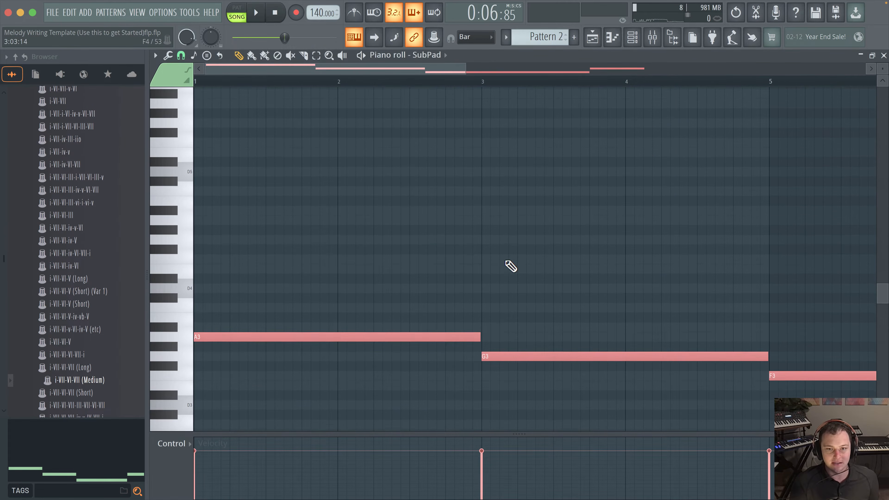
scroll(470, 247, "down", 2)
scroll(474, 251, "down", 3)
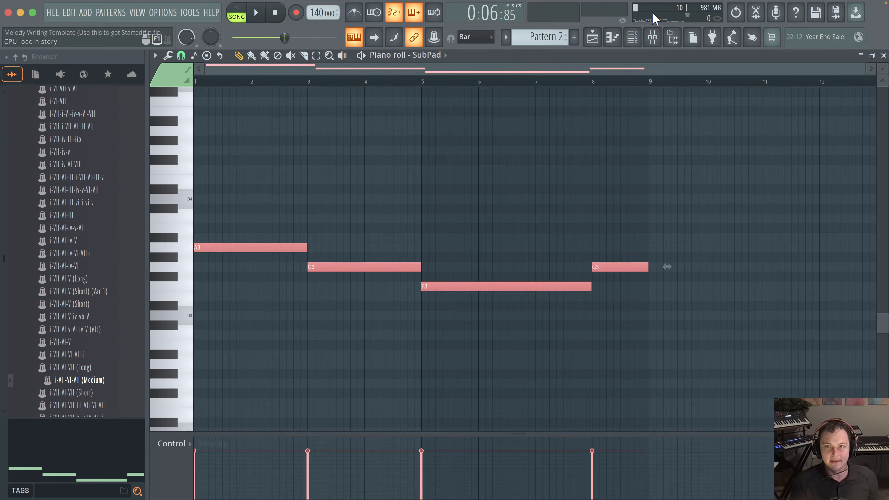
left_click(653, 39)
left_click(653, 40)
left_click(639, 40)
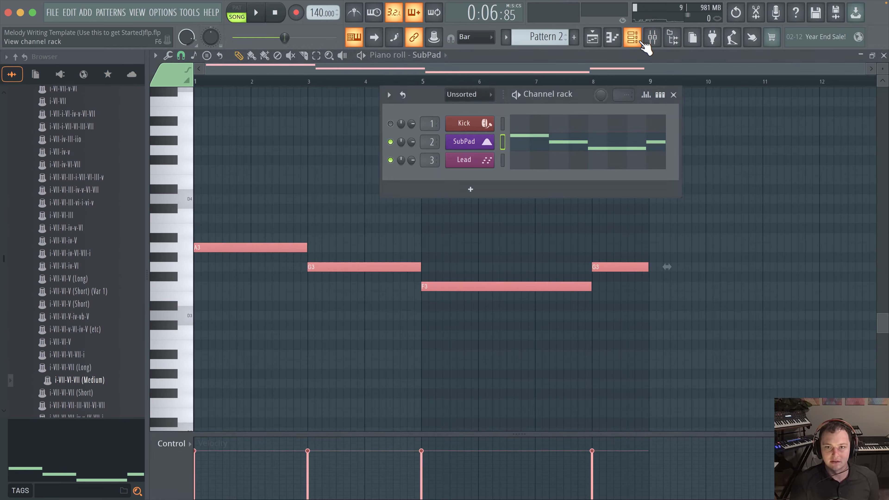
Play the SubPad progression from bar 1 with its piano roll in view
key("space")
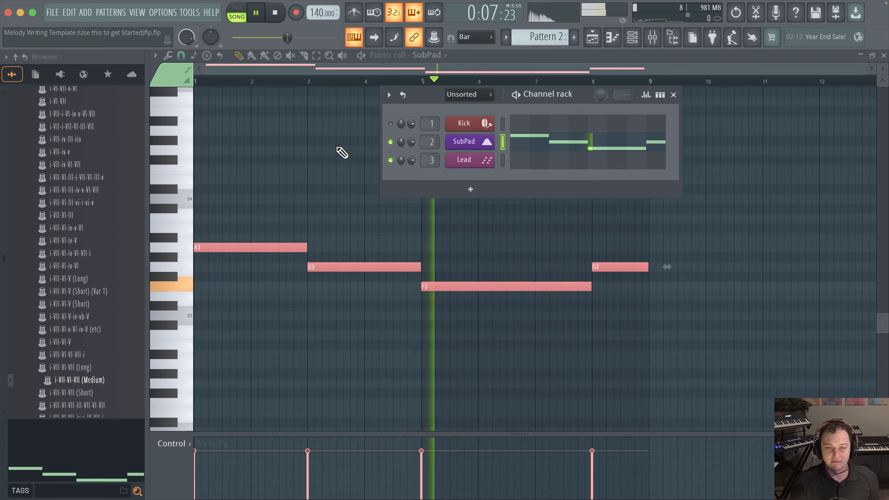
key("space")
left_click(210, 81)
key("space")
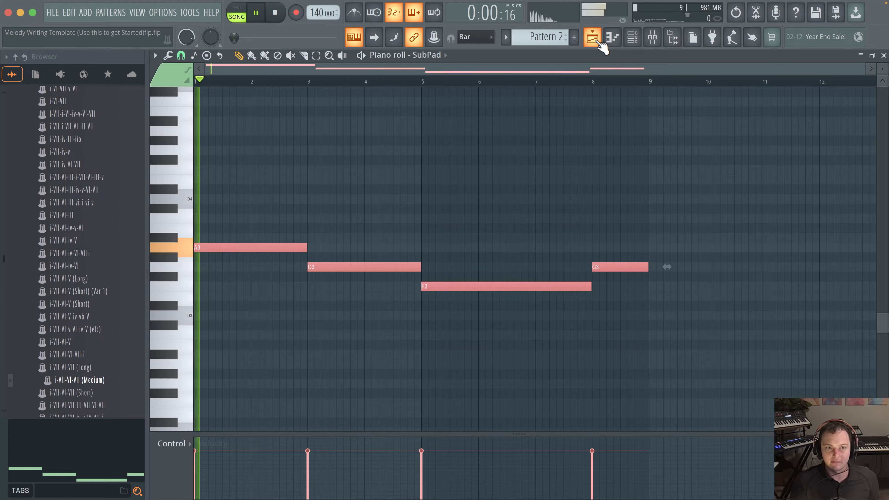
left_click(612, 37)
left_click(612, 38)
left_click_drag(458, 185, 431, 224)
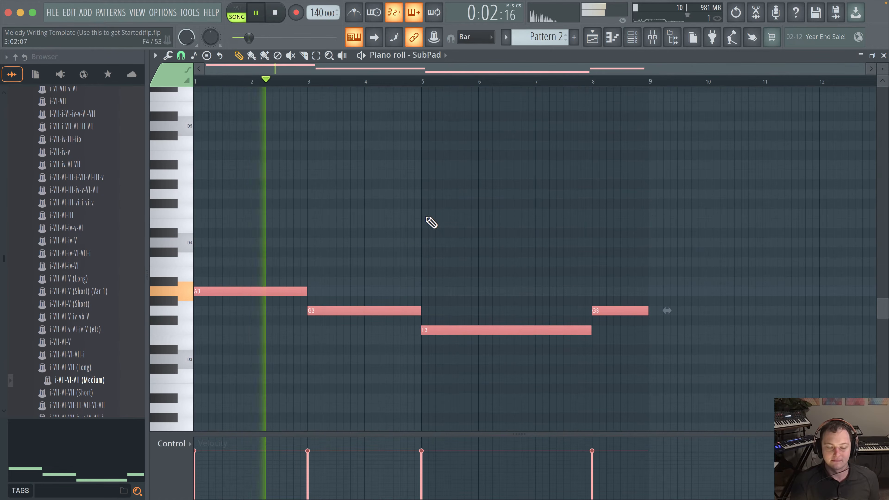
Collapse the SubPads (160+) folder in the browser and stop playback
scroll(88, 234, "up", 15)
scroll(90, 236, "up", 20)
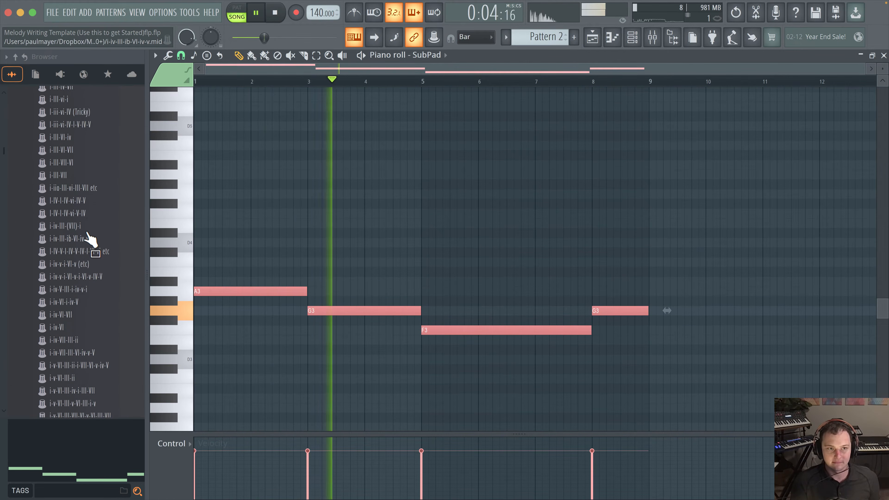
scroll(69, 228, "down", 3)
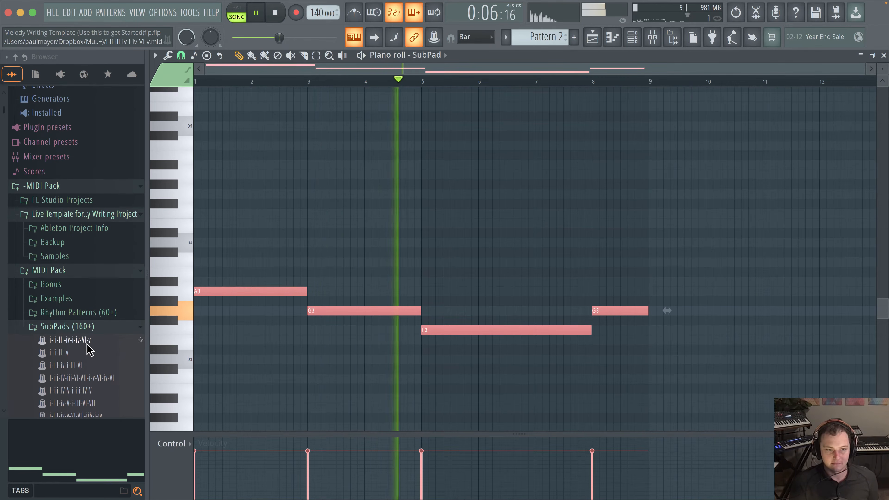
left_click(85, 327)
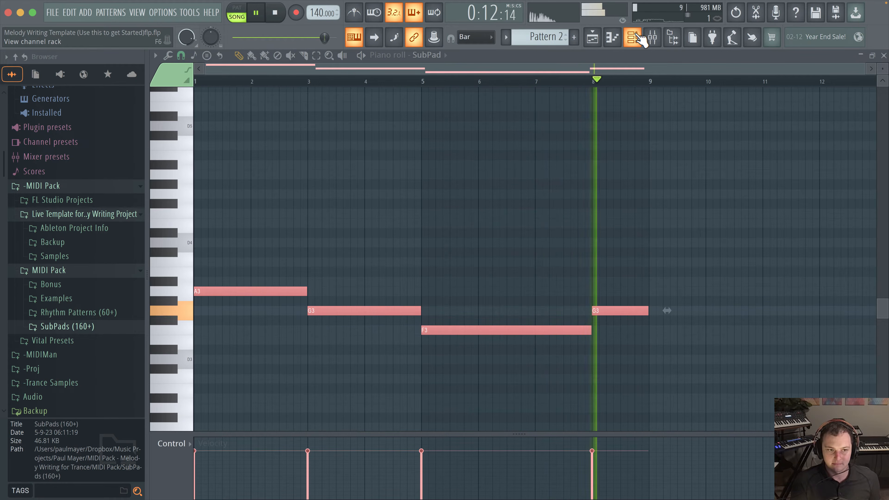
key("space")
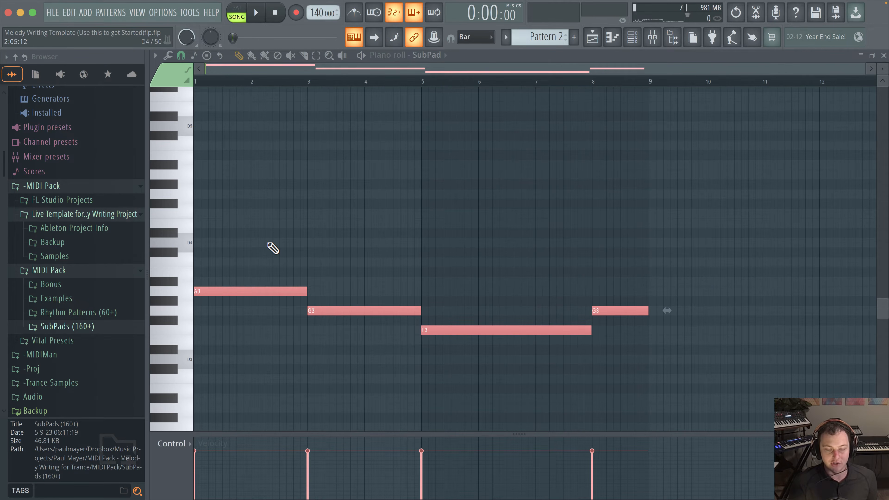
Open the Lead channel's piano roll and expand the Rhythm Patterns (60+) folder in the browser
scroll(302, 261, "up", 1)
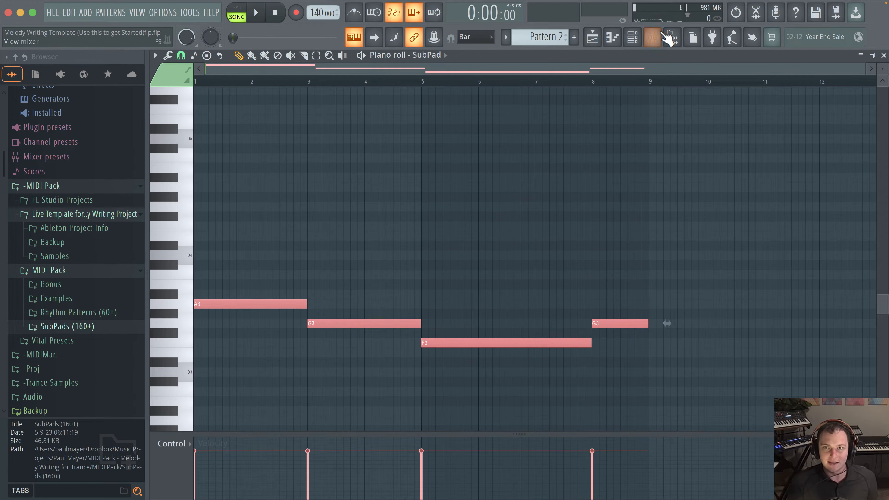
left_click(633, 37)
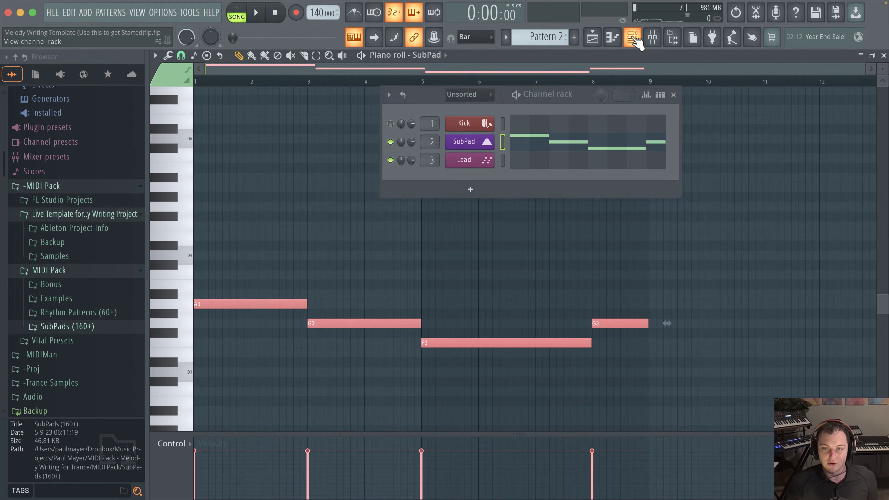
right_click(472, 163)
left_click(473, 159)
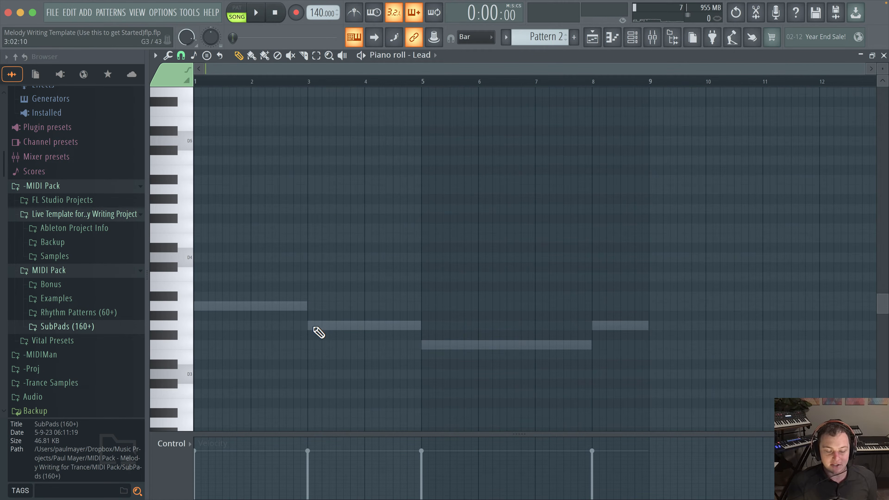
left_click(123, 312)
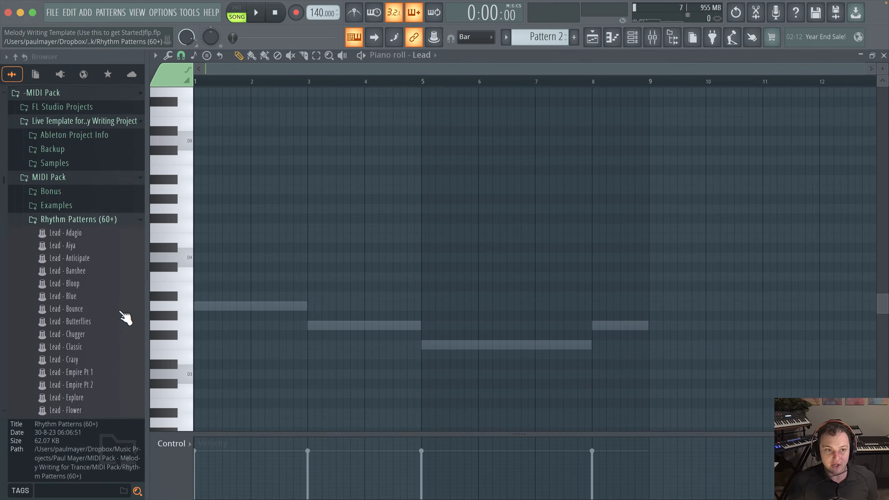
scroll(425, 372, "up", 1)
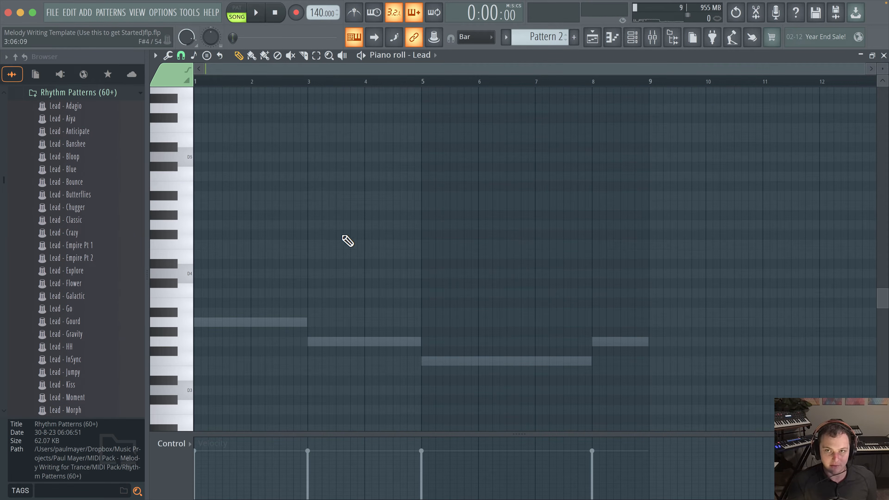
Switch to the SubPad piano roll through its ghost notes, and return to the Lead channel's piano roll
left_click(632, 37)
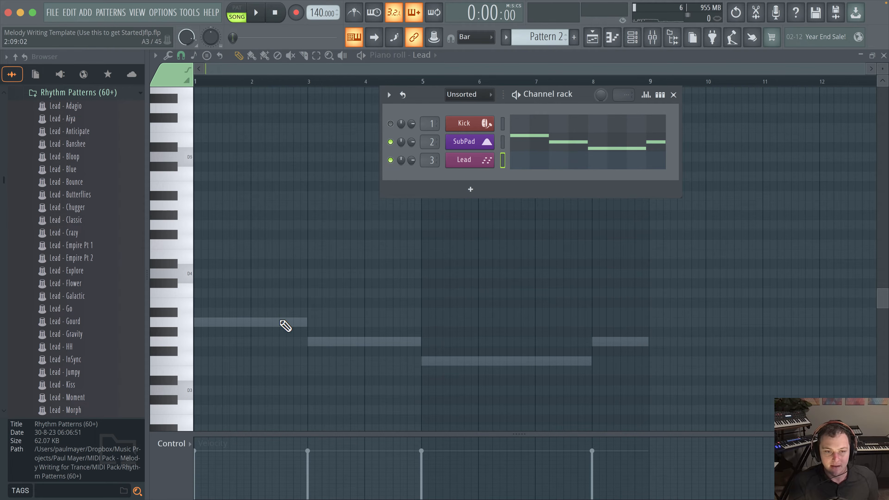
left_click(254, 326)
left_click(632, 37)
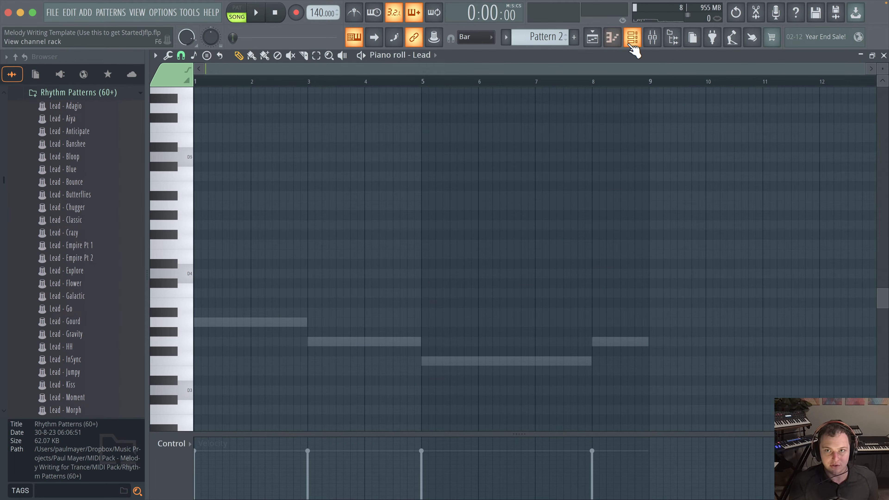
double_click(260, 323)
left_click(632, 36)
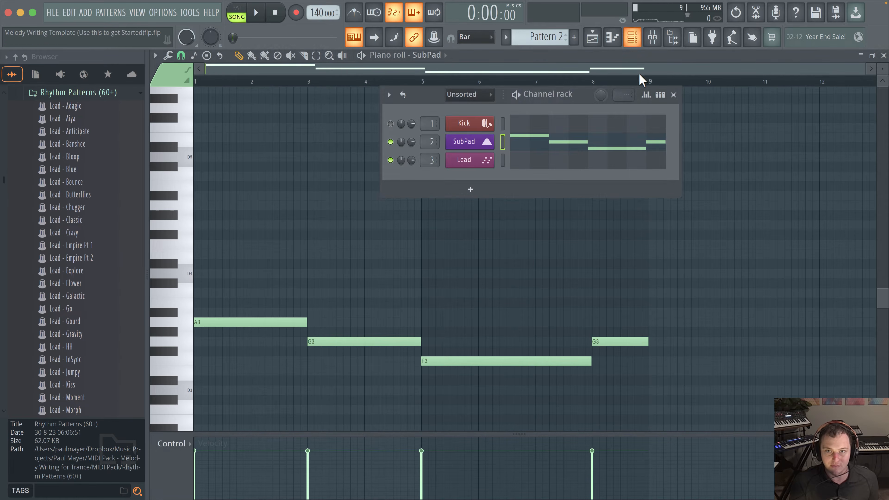
left_click(565, 169)
Turn the ghost channels off and back on in the Lead piano roll
left_click(156, 57)
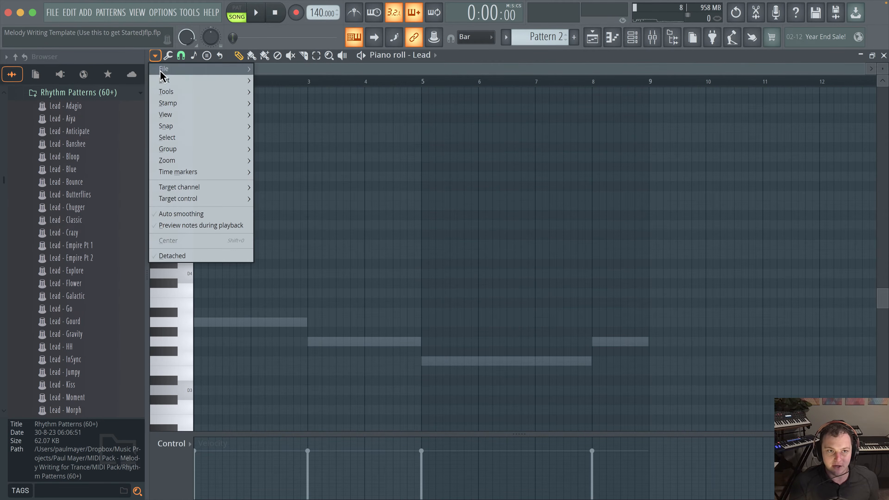
mouse_move(177, 116)
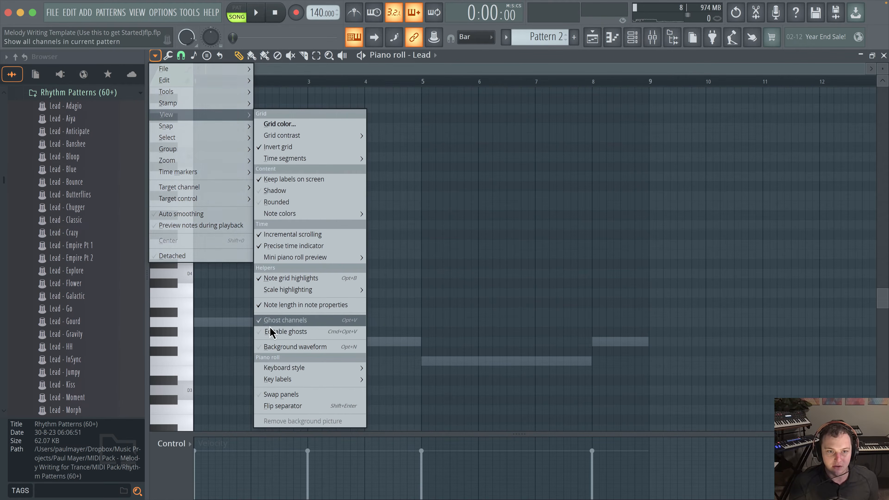
left_click(272, 320)
left_click(155, 56)
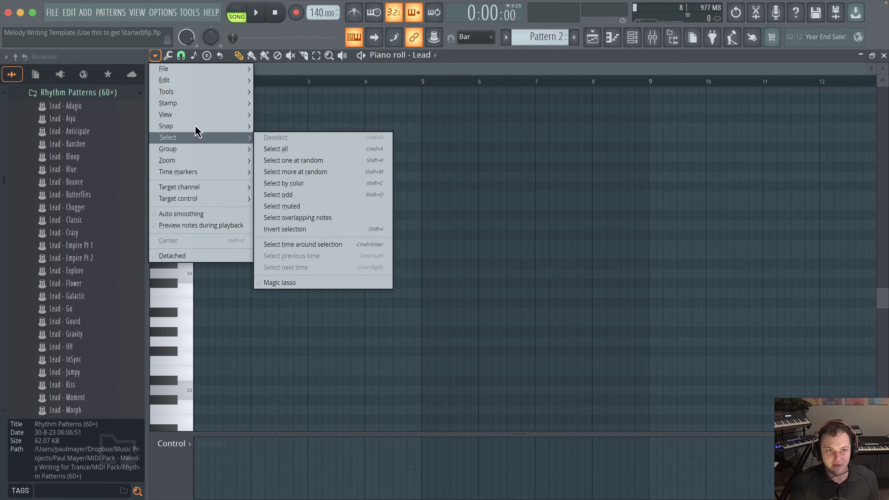
mouse_move(195, 114)
left_click(300, 332)
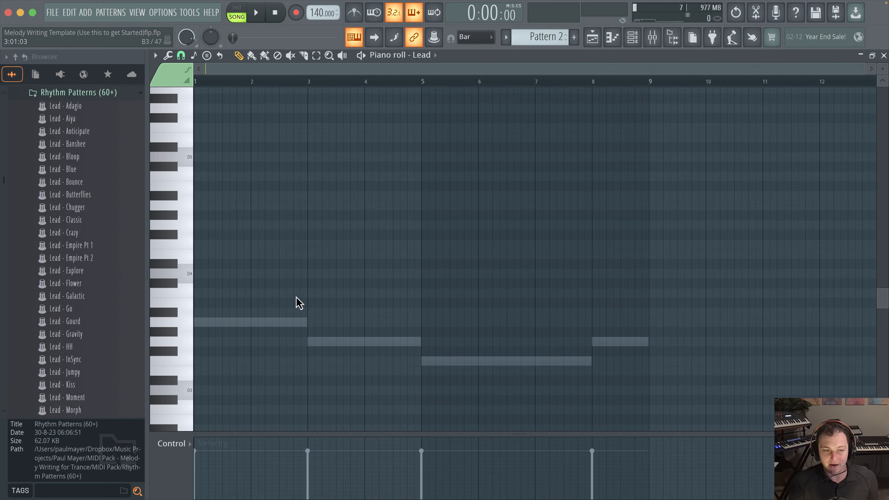
Load the Lead - Switchup MIDI file from the Rhythm Patterns folder into the Lead piano roll
scroll(438, 221, "down", 1)
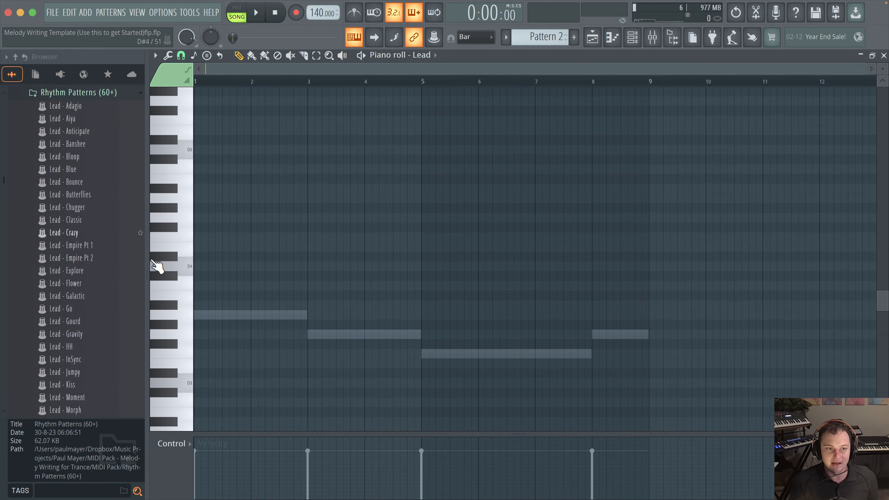
scroll(100, 325, "down", 5)
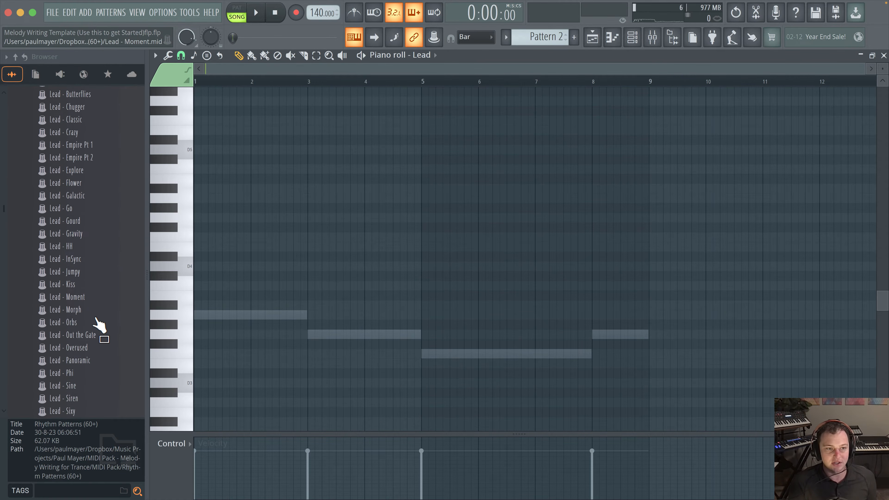
scroll(100, 326, "down", 2)
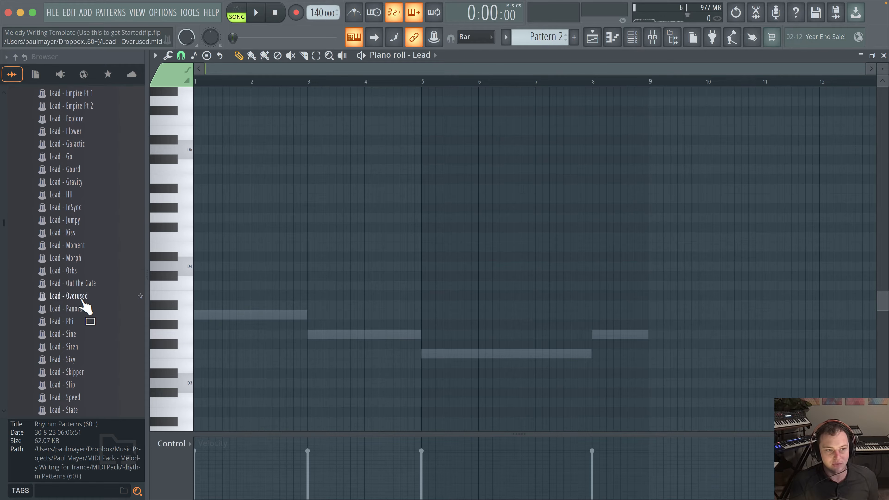
scroll(78, 320, "down", 5)
left_click_drag(92, 320, 202, 325)
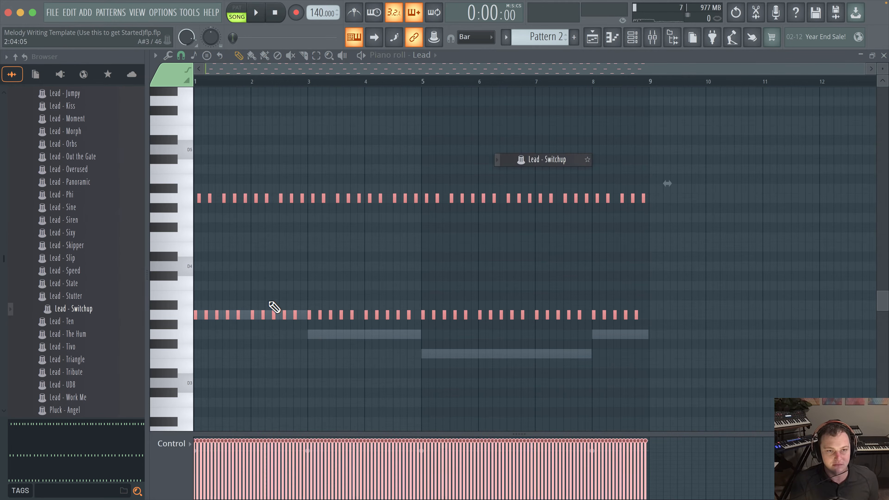
Play the Switchup rhythm pattern from bar 1 while examining its three note rows, and stop playback
key("space")
scroll(280, 305, "up", 4)
scroll(213, 302, "up", 1)
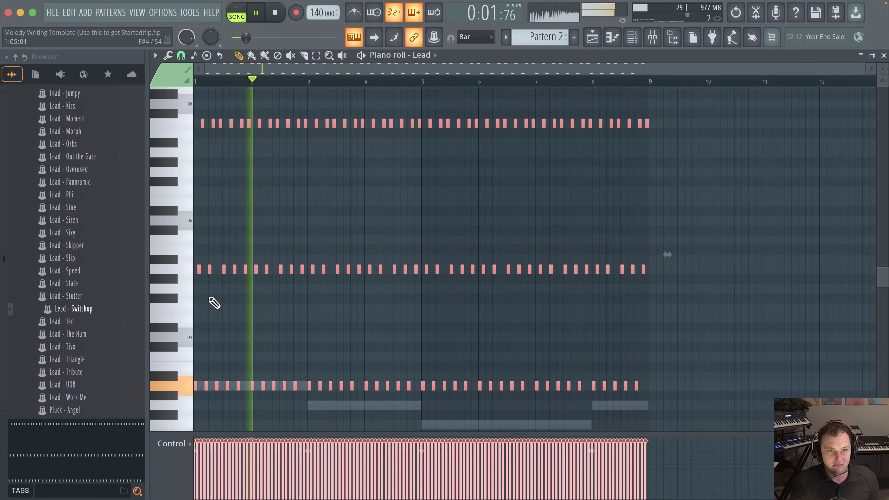
scroll(238, 294, "down", 3)
scroll(315, 301, "up", 2)
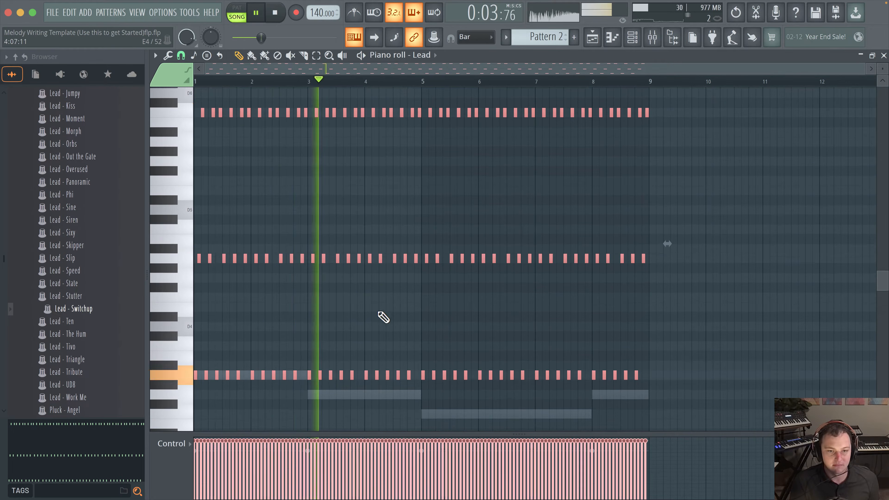
scroll(288, 325, "up", 1, "ctrl")
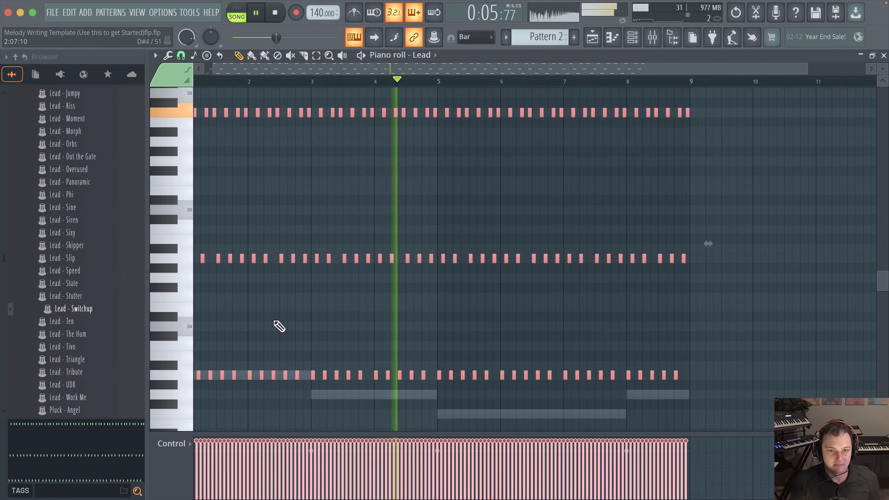
left_click_drag(274, 319, 350, 319)
key("space")
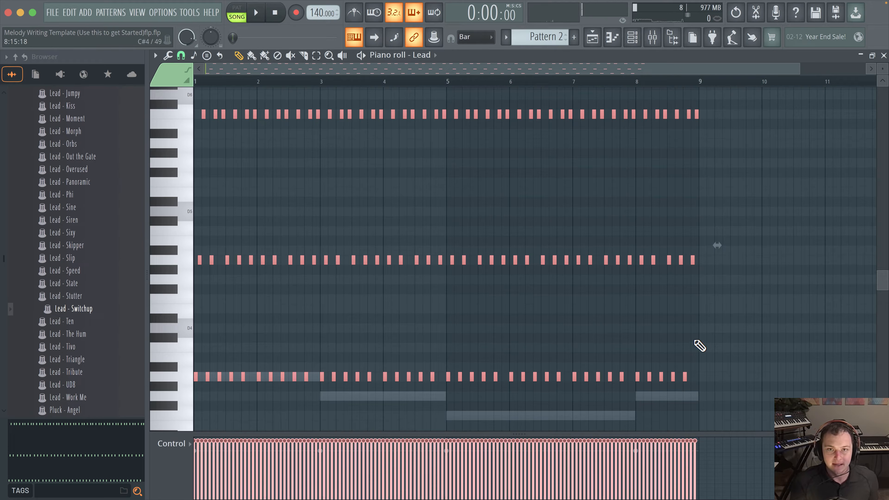
Move all Lead notes from bar 3 onward down two semitones, placing the lowest row on the SubPad's G3
left_click_drag(720, 101, 742, 100)
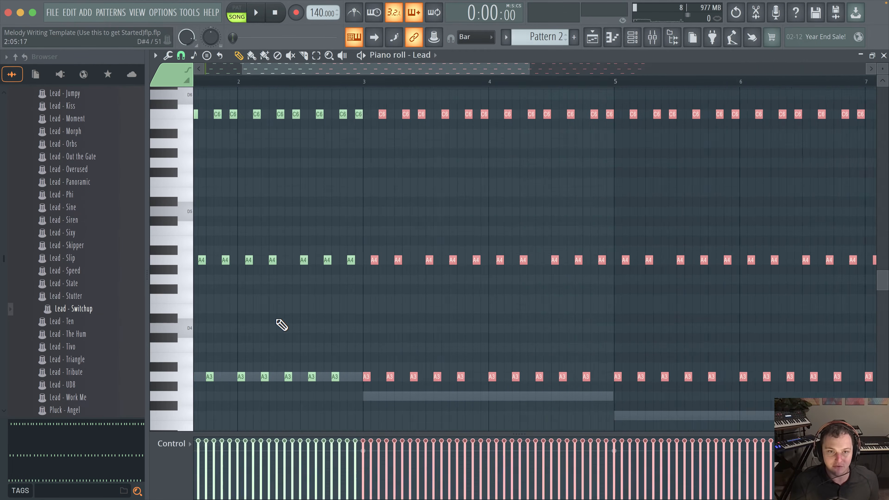
scroll(278, 323, "up", 2, "ctrl")
scroll(456, 298, "down", 1)
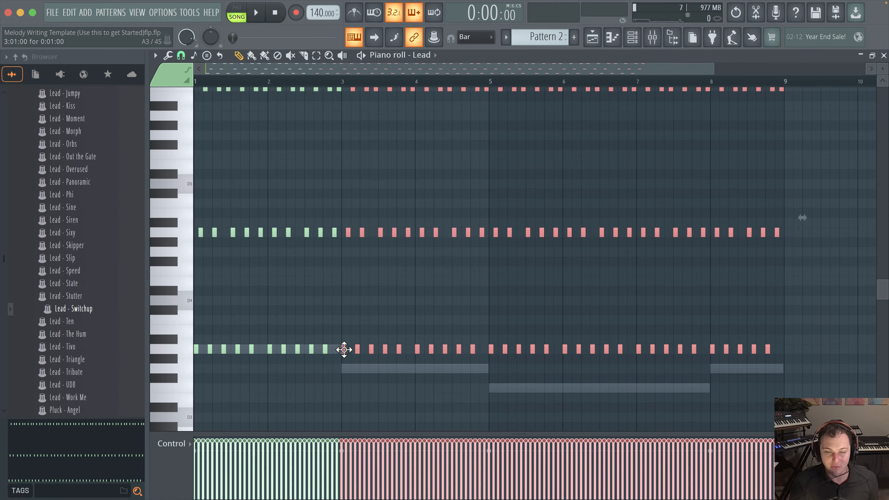
left_click_drag(344, 349, 341, 377)
left_click_drag(463, 283, 365, 285)
Move the Lead notes in bars 5 to 7 down two semitones, placing the lowest row on the SubPad's F3
left_click_drag(394, 102, 608, 393)
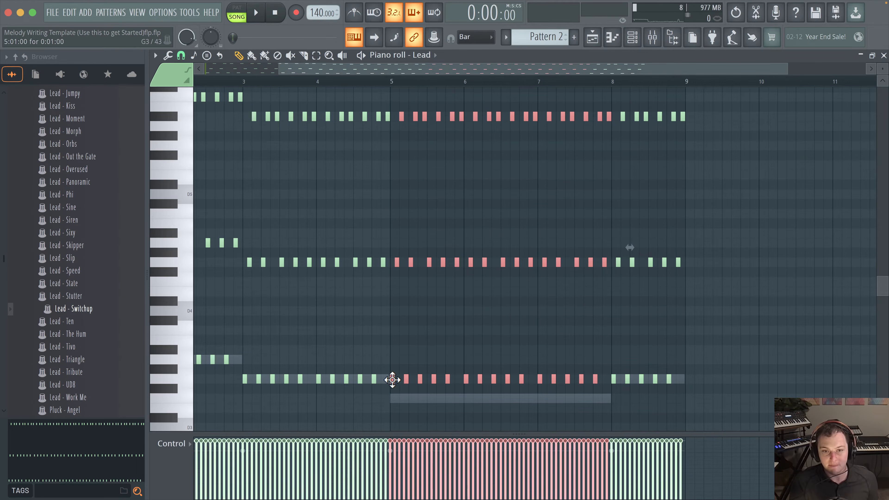
left_click_drag(393, 380, 393, 403)
left_click_drag(469, 284, 581, 299)
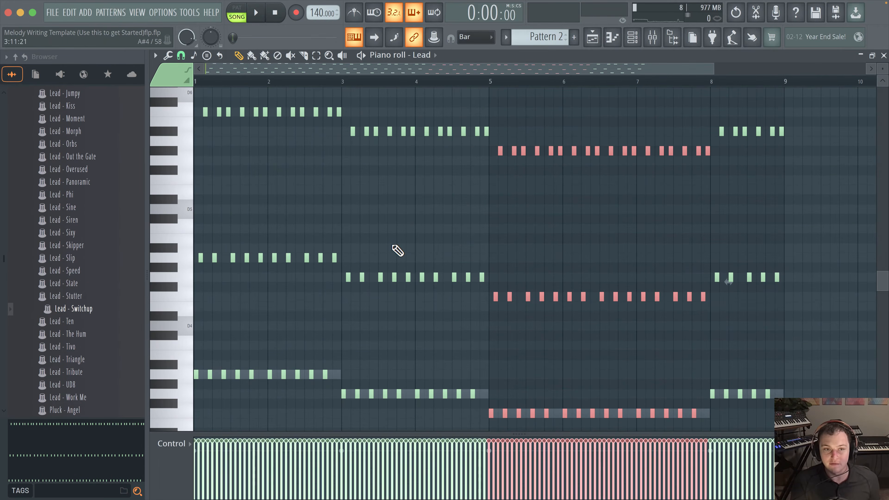
Select the Lead's lowest row, its highest row, and the highest notes in bars 3 and 4, and listen to the transposed pattern
left_click_drag(805, 417, 90, 354)
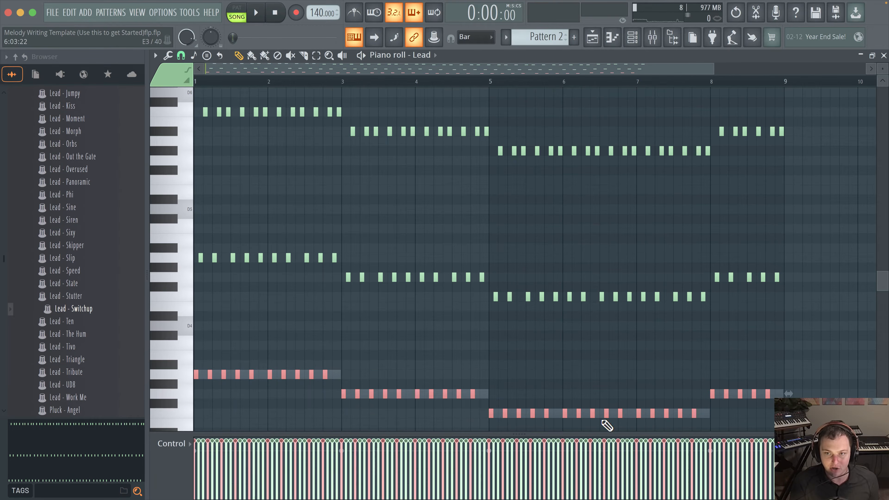
left_click_drag(849, 199, 119, 87)
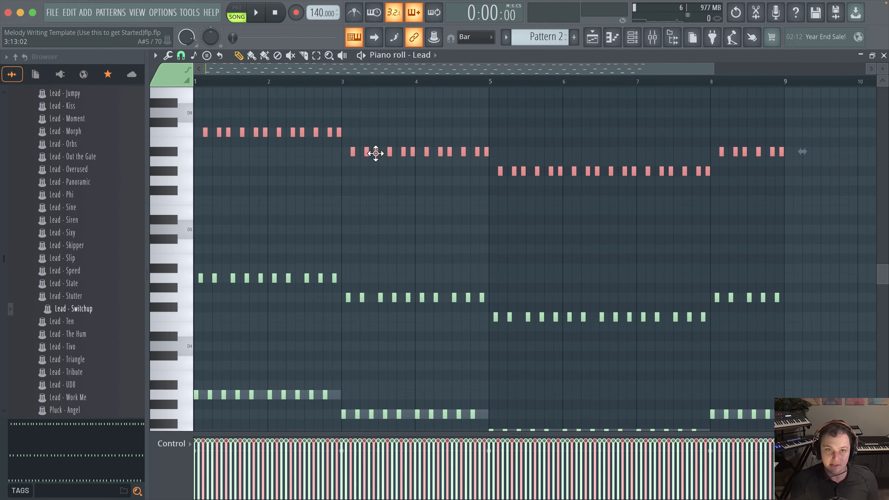
left_click_drag(318, 185, 488, 145)
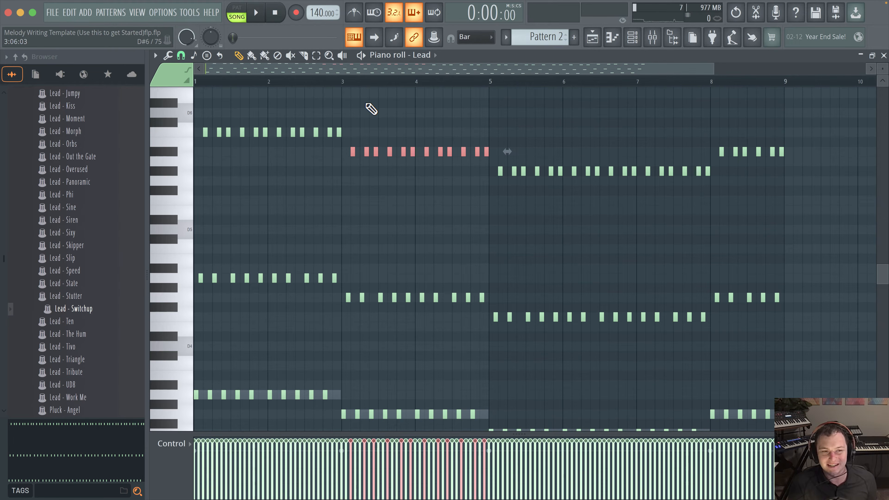
key("space")
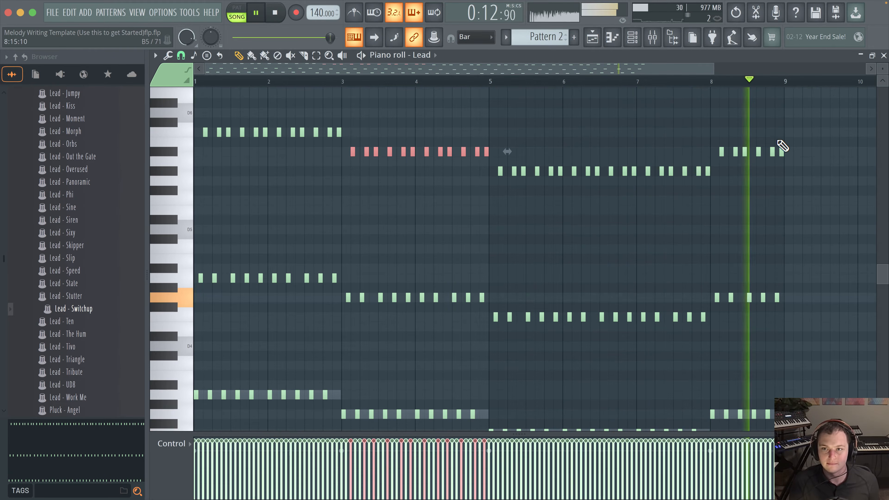
key("space")
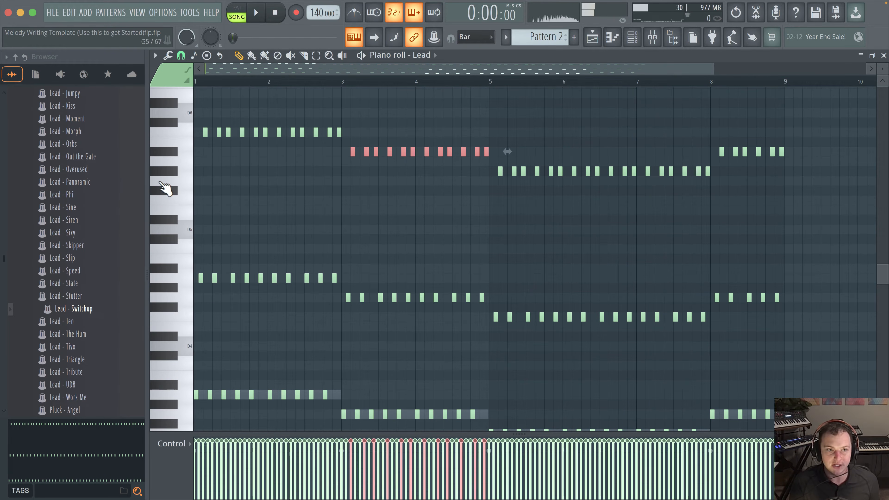
Raise the Lead's highest notes one semitone in bars 3 to 8, to A5 in bars 5 to 7 and B5 elsewhere
left_click_drag(462, 185, 744, 177)
key("Up")
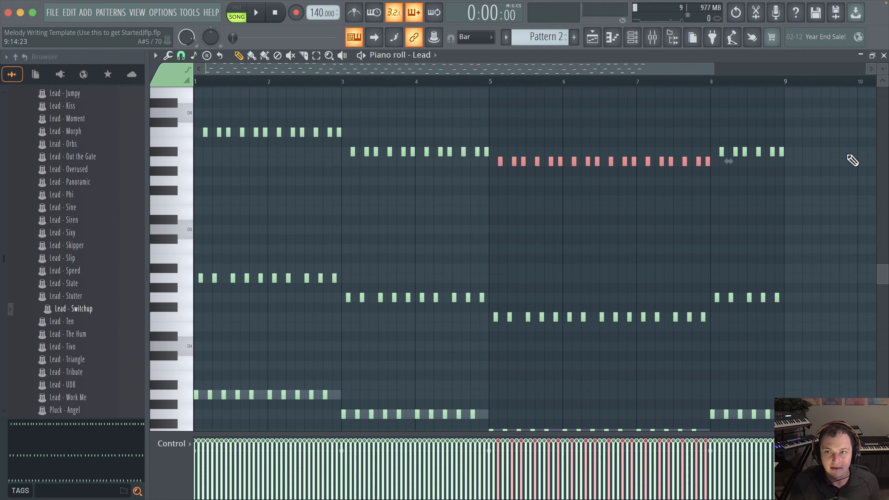
left_click_drag(843, 146, 178, 154)
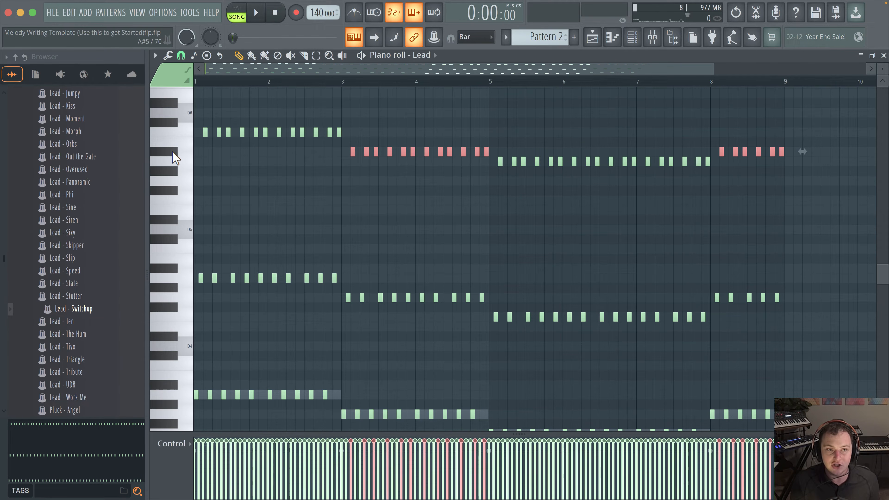
key("shift+Up")
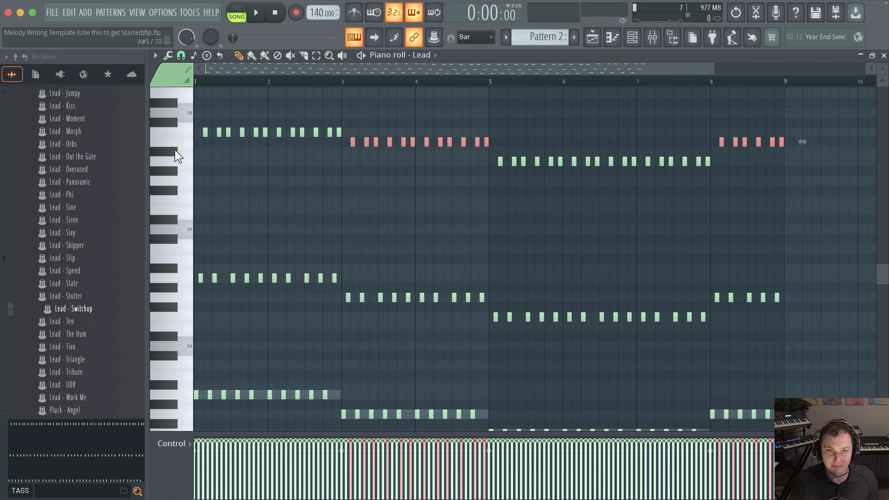
Select the Lead's C6 notes in bars 1 and 2 to check that row, and clear the selection
left_click(186, 132)
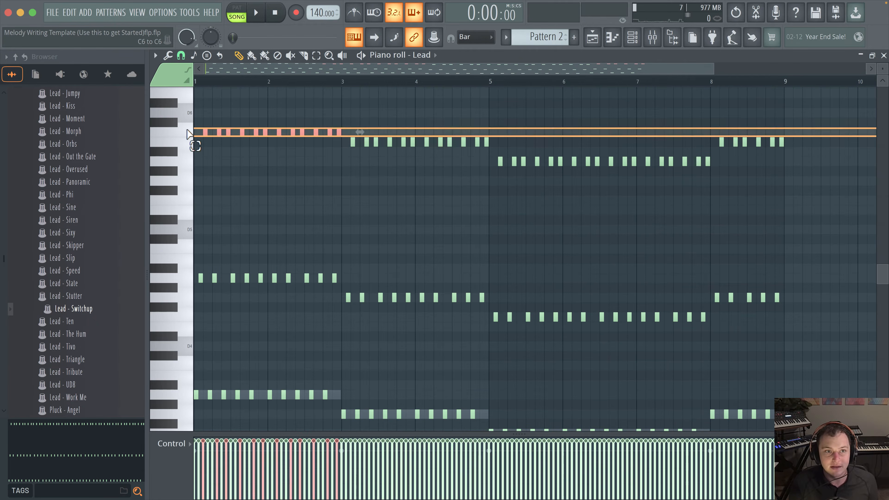
scroll(212, 128, "down", 2)
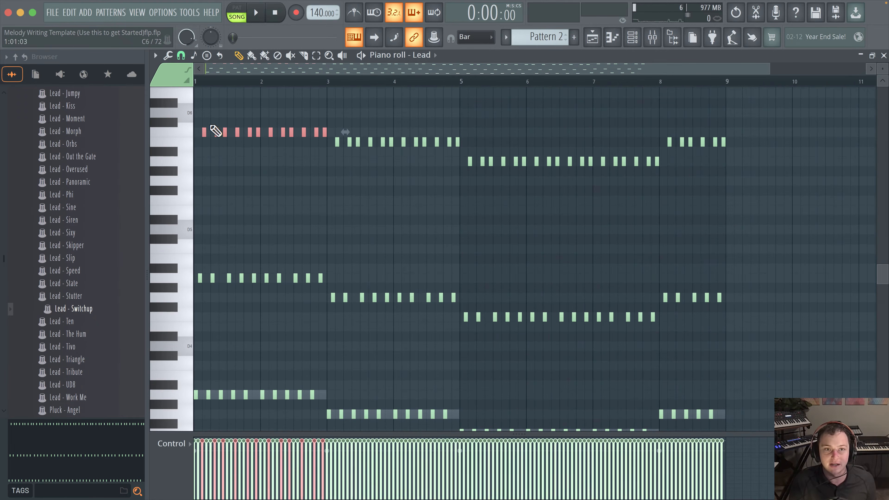
scroll(261, 100, "up", 2)
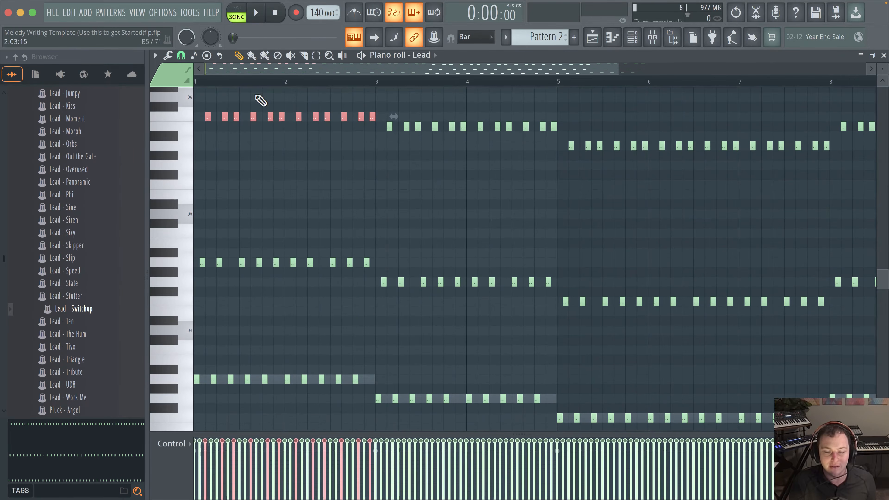
left_click(200, 89)
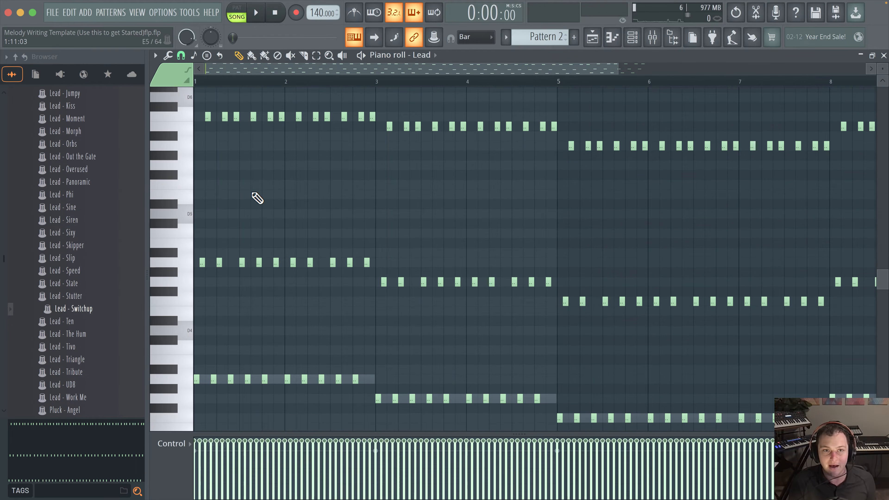
Play the Lead pattern from bar 1 through bar 8 with the adjusted highest row, and stop playback
key("space")
scroll(378, 266, "up", 3)
scroll(378, 266, "down", 2)
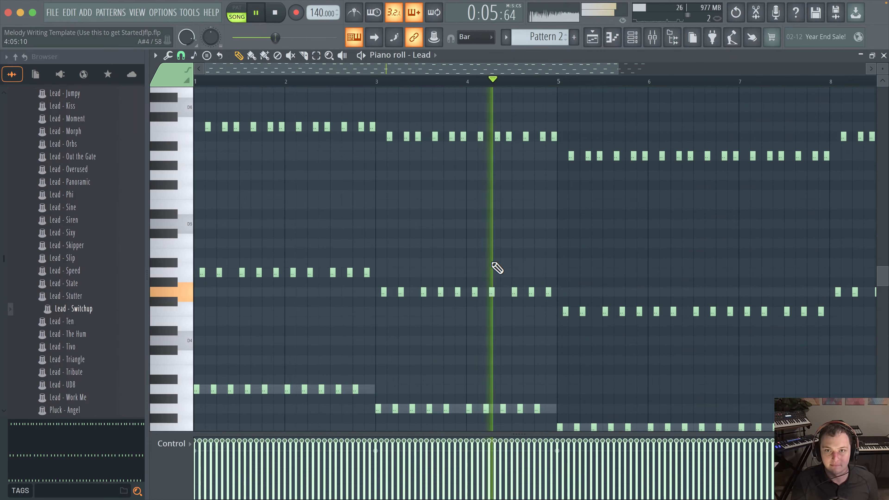
scroll(501, 268, "down", 1, "ctrl")
scroll(503, 270, "down", 1, "ctrl")
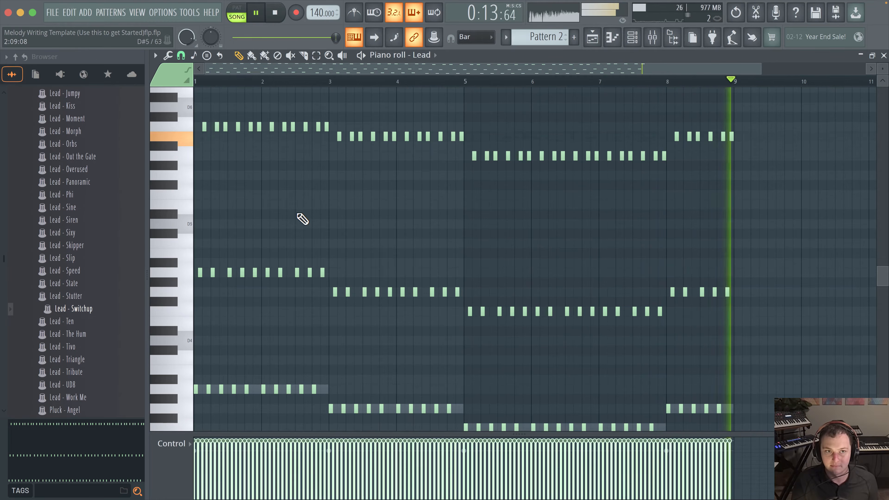
scroll(297, 262, "up", 3)
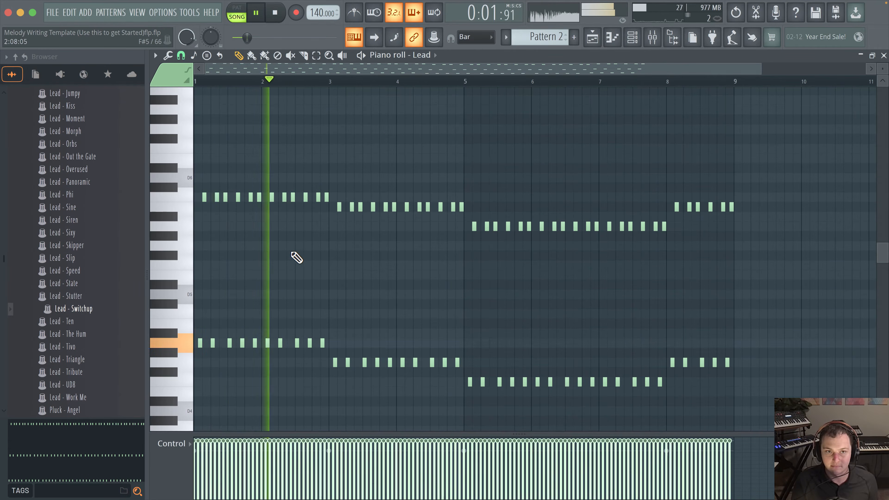
key("space")
scroll(359, 246, "down", 3)
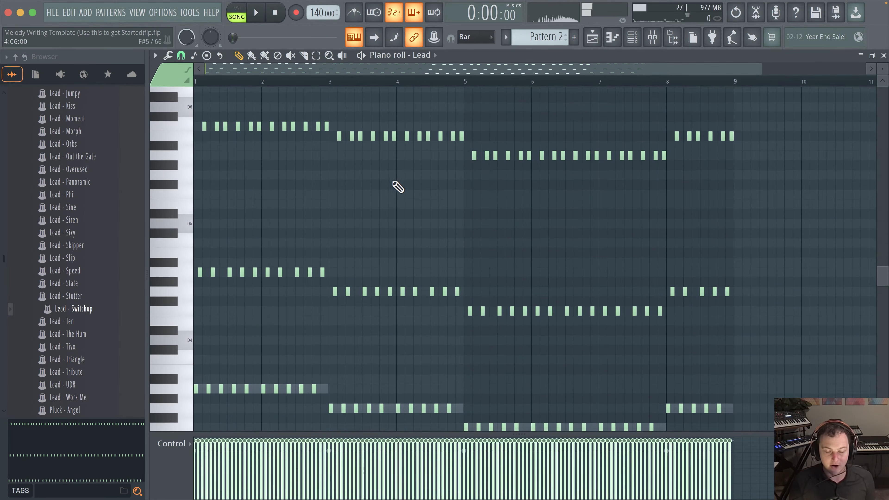
Examine the note names in the Lead's three rows across the chord changes in bars 1 to 8
scroll(304, 193, "up", 3, "ctrl")
left_click_drag(321, 182, 548, 179)
scroll(389, 182, "down", 1, "ctrl")
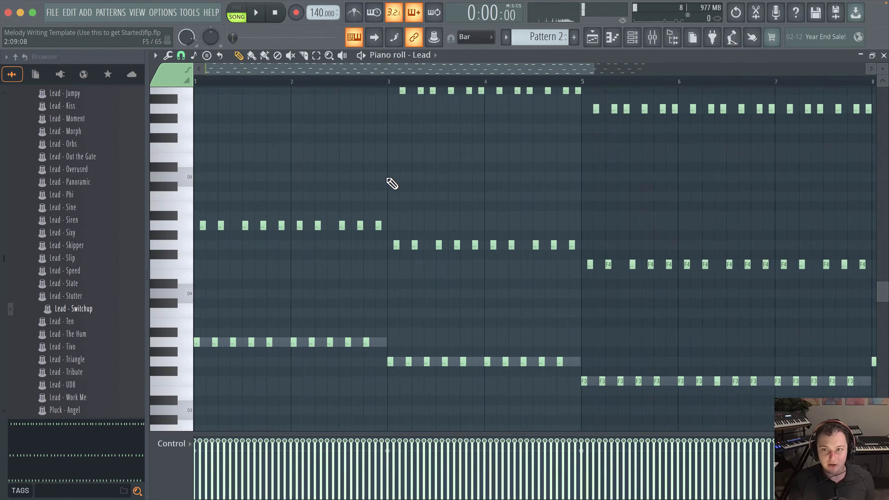
left_click_drag(391, 182, 361, 241)
scroll(297, 262, "down", 3, "ctrl")
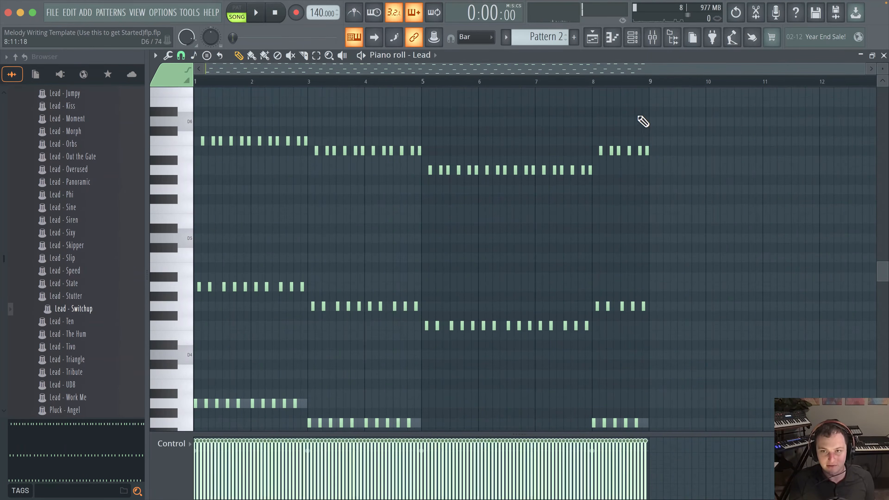
left_click_drag(680, 119, 686, 165)
left_click_drag(375, 235, 470, 306)
scroll(320, 275, "up", 2, "ctrl")
left_click_drag(427, 267, 474, 286)
scroll(234, 212, "up", 3, "ctrl")
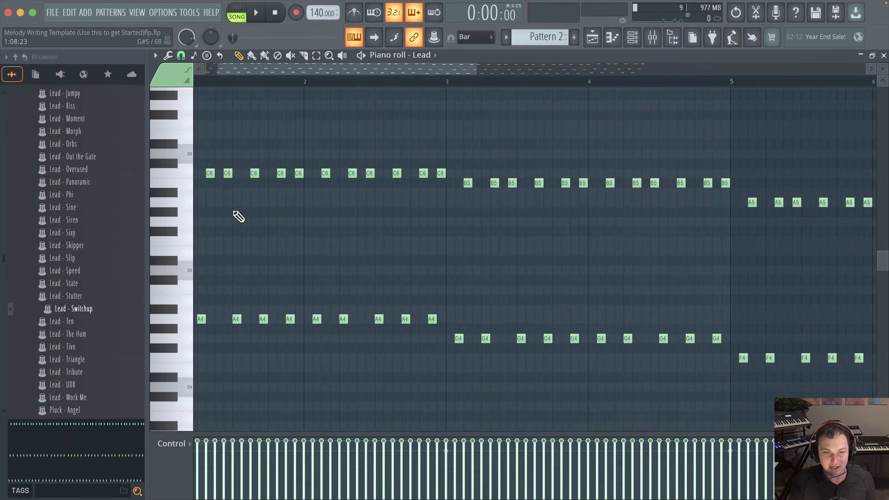
left_click_drag(234, 213, 524, 256)
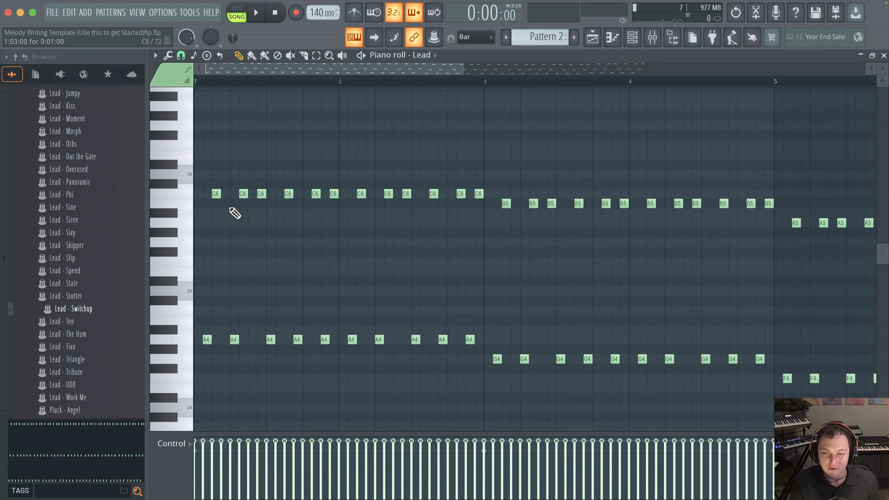
Select the Lead's entire highest row across bars 1 to 8 and compare it with the lower two rows
scroll(234, 213, "down", 3, "ctrl")
left_click_drag(796, 258, 194, 179)
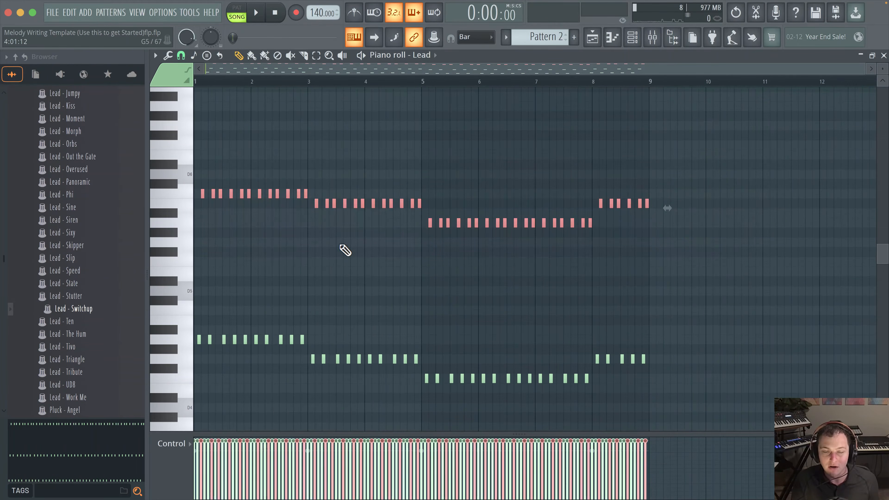
scroll(344, 249, "up", 6, "ctrl")
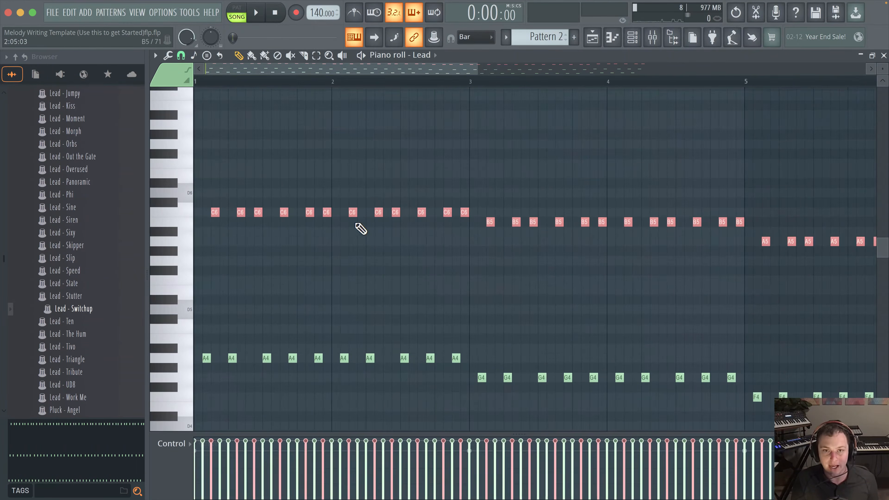
scroll(381, 222, "up", 3, "ctrl")
scroll(458, 228, "down", 5)
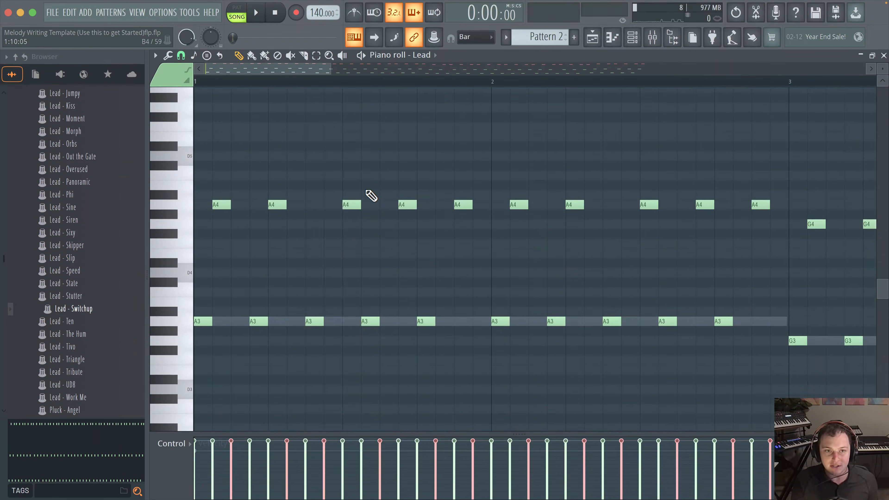
scroll(296, 199, "up", 3)
Try the highest row three semitones lower, starting on A5, listen, and return it to C6 for another listen
left_click_drag(238, 121, 242, 154)
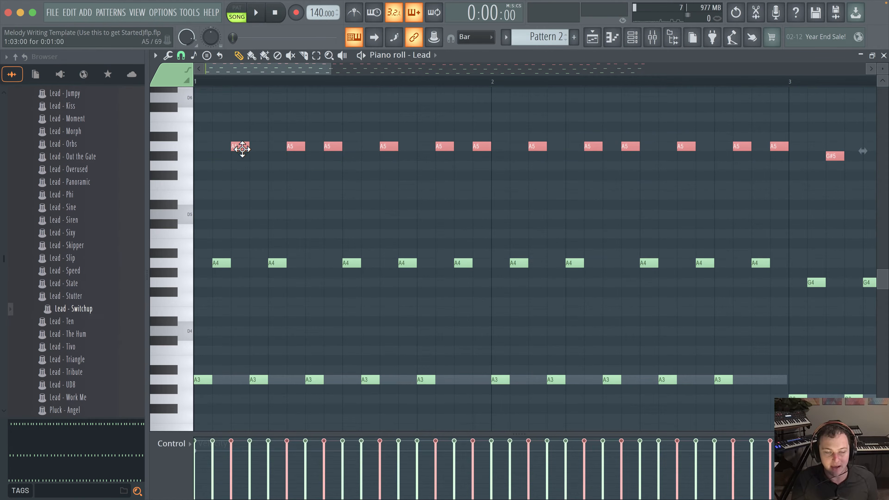
key("space")
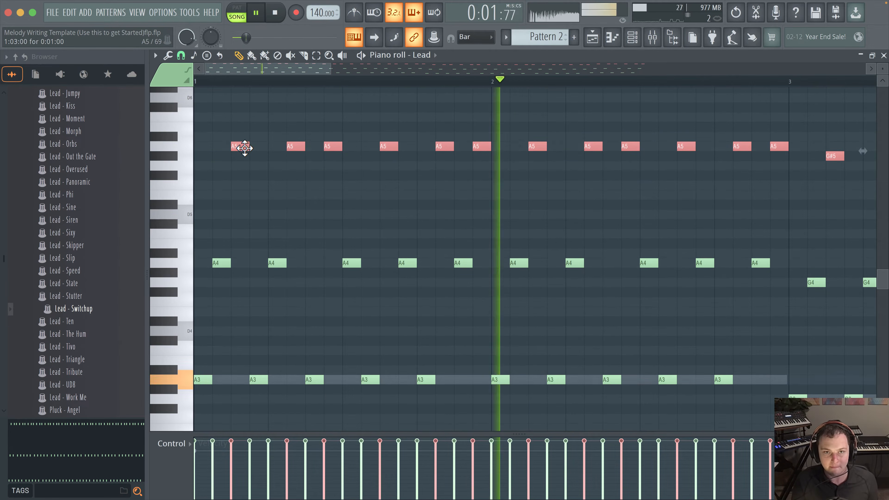
key("space")
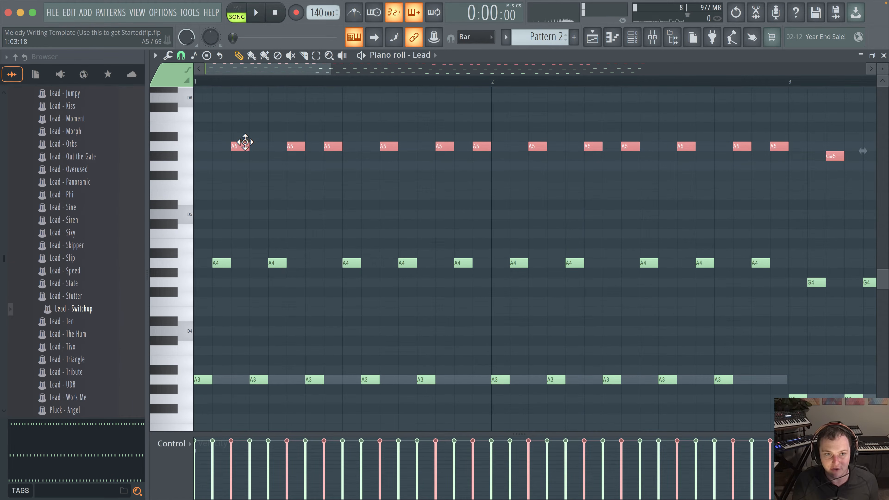
left_click_drag(244, 147, 244, 117)
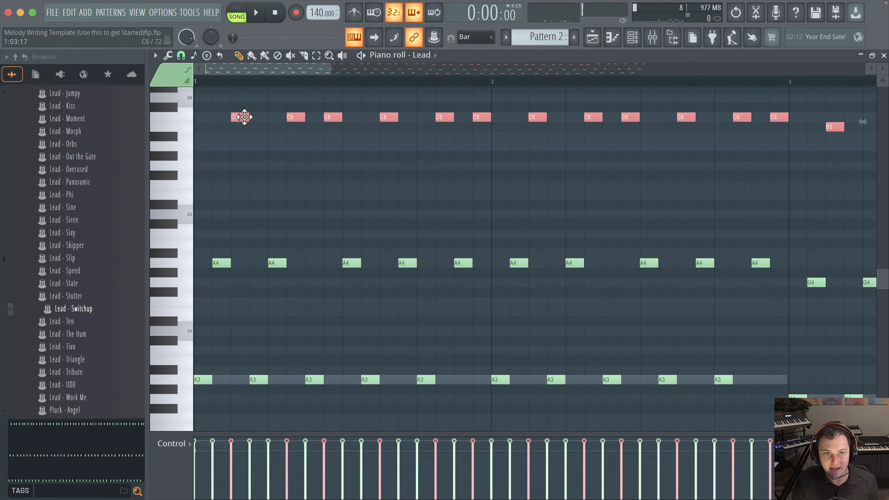
key("space")
scroll(431, 234, "up", 4)
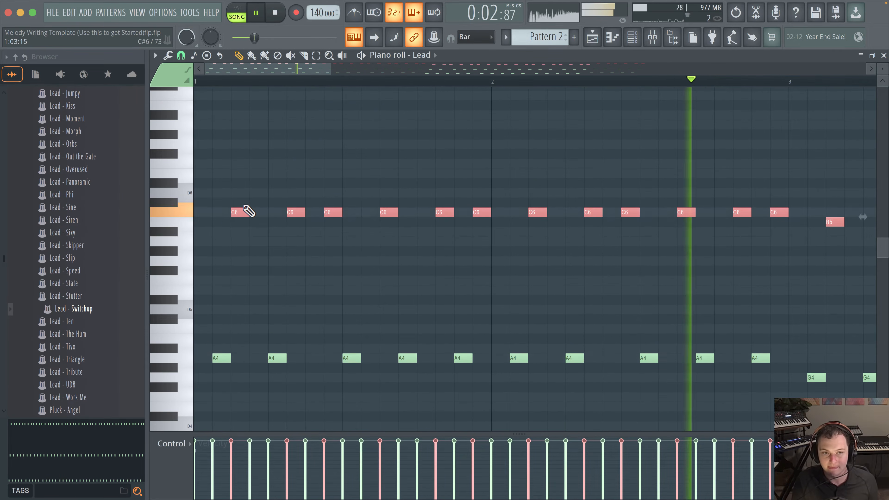
key("space")
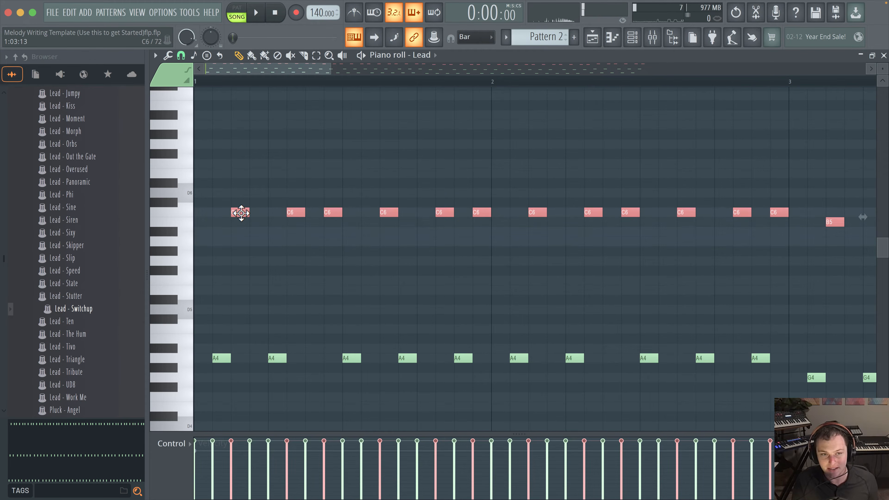
Raise the whole highest row four semitones so bars 1 and 2 sit on E6, and play it
left_click_drag(242, 210, 243, 174)
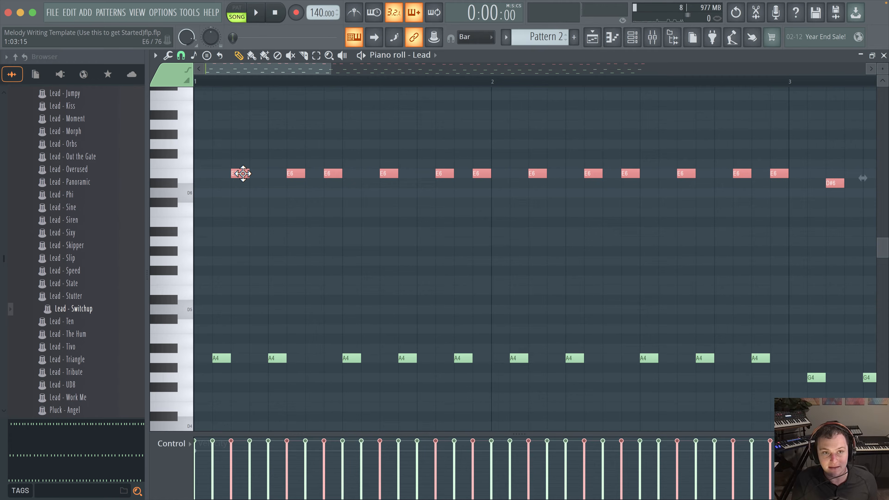
key("space")
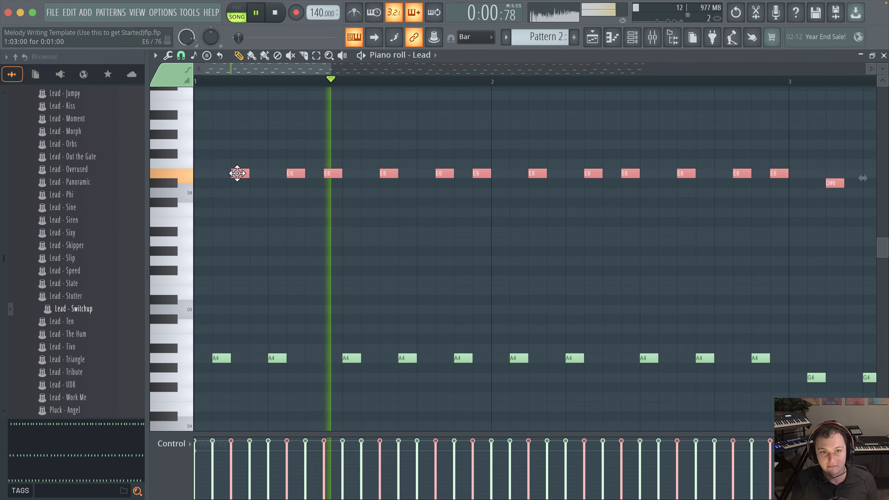
key("space")
mouse_move(236, 173)
left_mouse_down()
mouse_move(235, 218)
mouse_move(240, 174)
left_mouse_up()
Try chord tones above the G3 note at the start of bar 3, including B3, and delete the trial notes
scroll(258, 200, "down", 3, "ctrl")
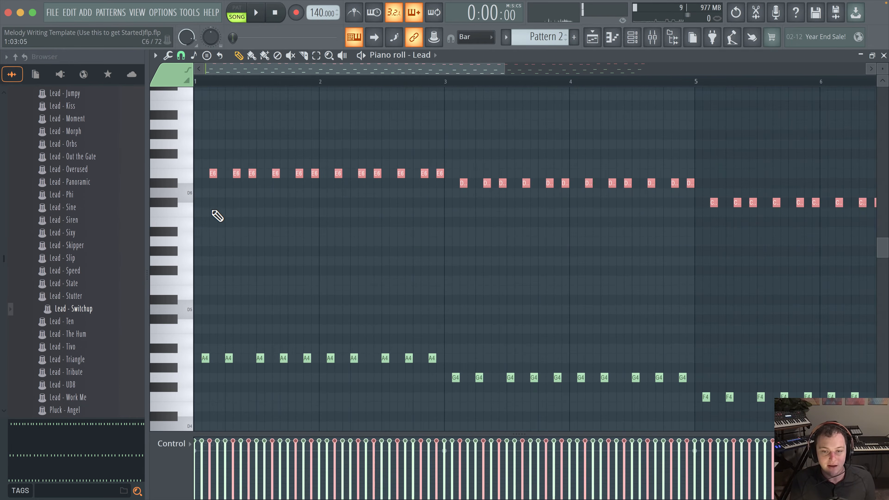
scroll(228, 201, "up", 1)
scroll(280, 214, "down", 8)
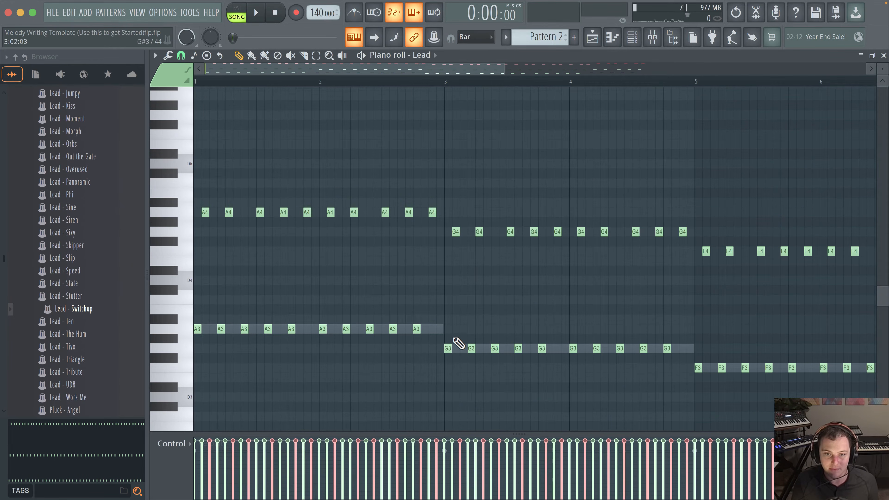
left_click(448, 320)
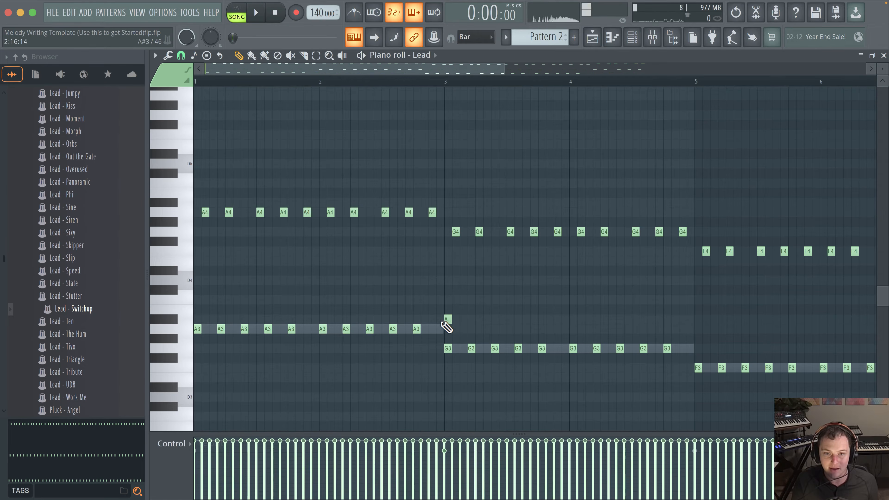
right_click(449, 318)
scroll(450, 308, "up", 3, "ctrl")
left_click_drag(453, 309, 432, 308)
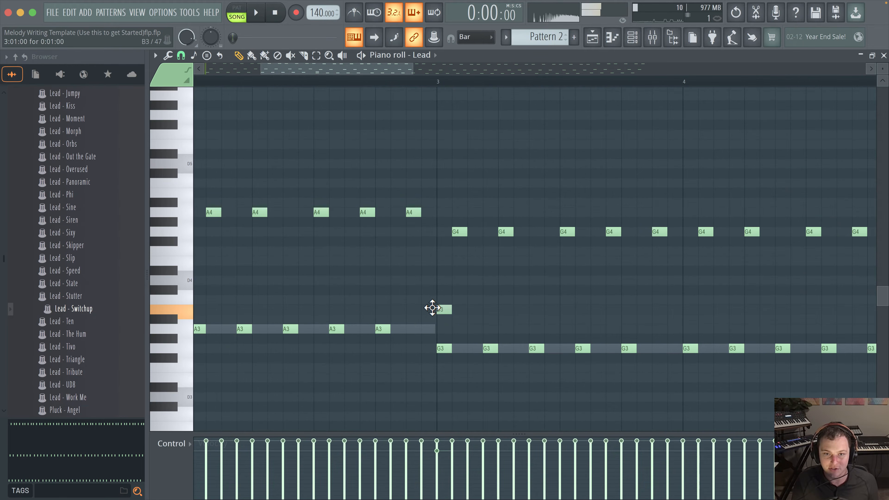
left_click(440, 282)
right_click(449, 279)
right_click(449, 309)
right_click(403, 279, "ctrl")
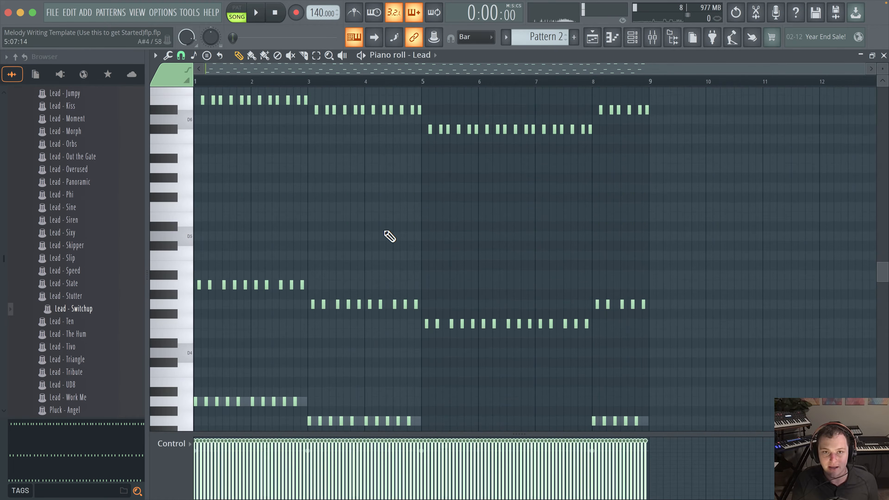
Select the highest notes in bars 1 and 2 and move them down seven semitones to A5
scroll(392, 210, "up", 4, "ctrl")
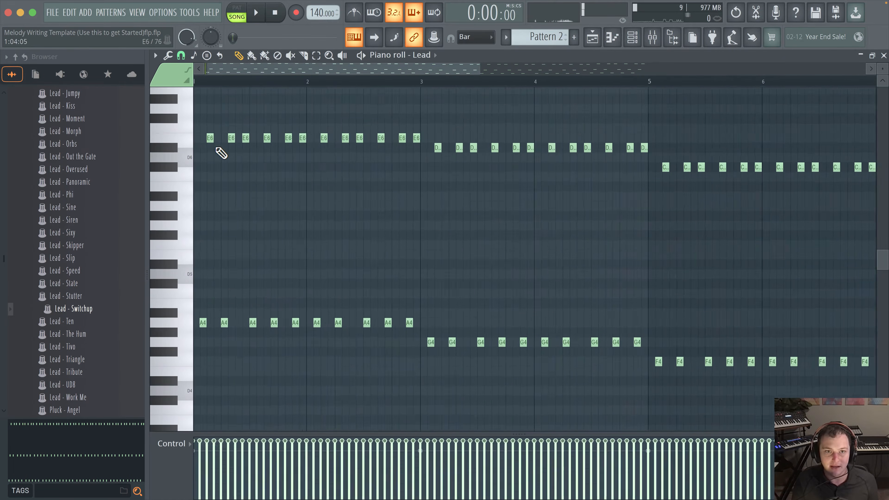
scroll(216, 147, "up", 2, "ctrl")
left_click_drag(497, 216, 516, 285)
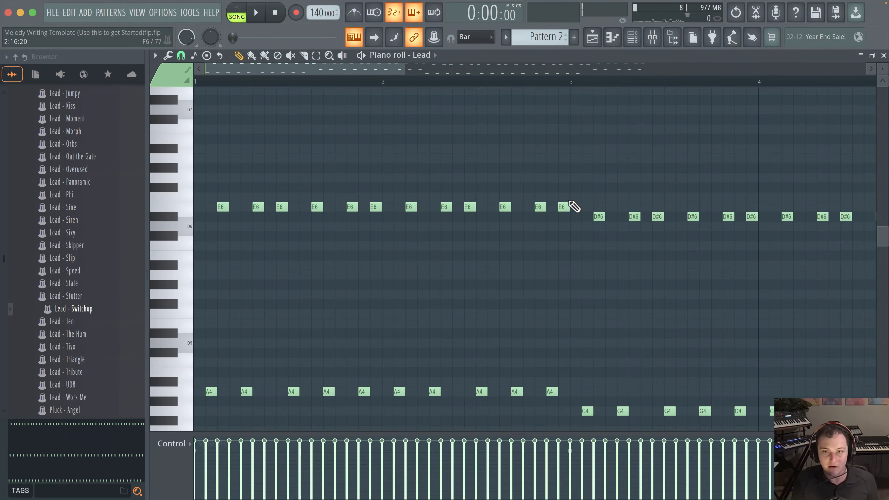
left_click_drag(604, 182, 40, 228)
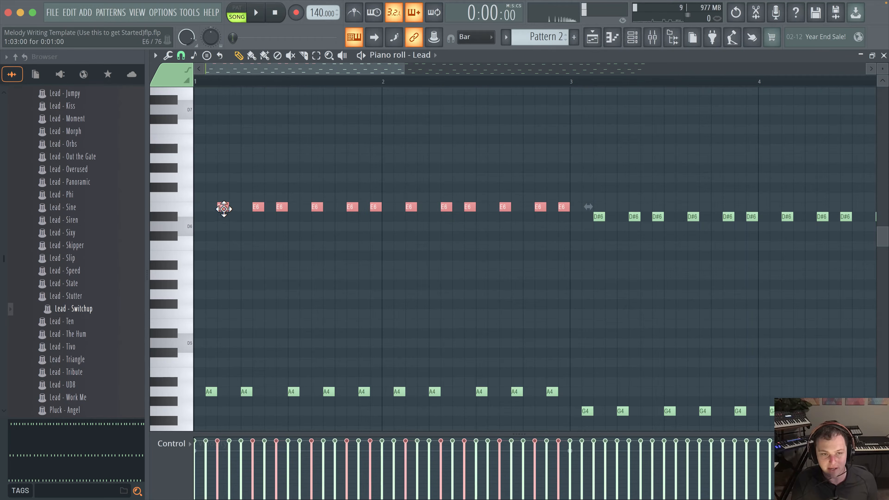
left_click_drag(221, 209, 222, 278)
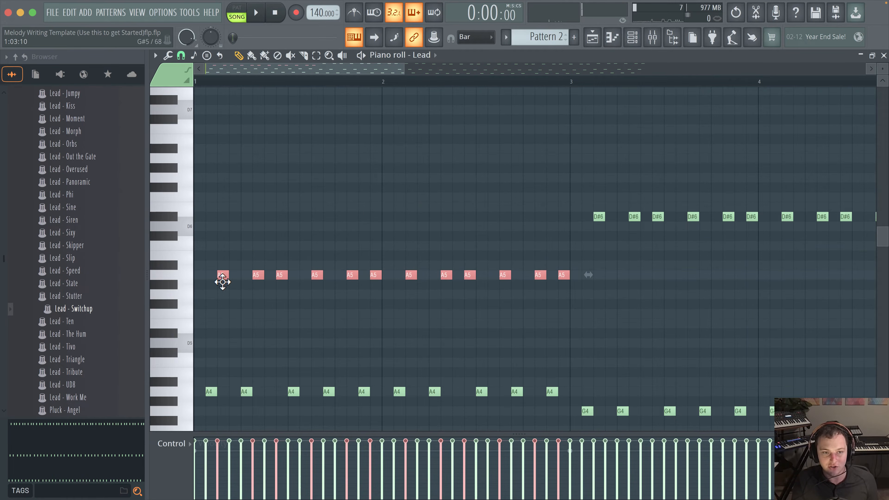
Clear the selection, play the A5 row, and raise the last three high notes of bar 2 to B5
scroll(421, 229, "down", 2)
scroll(459, 200, "up", 1, "ctrl")
left_click_drag(459, 201, 463, 193)
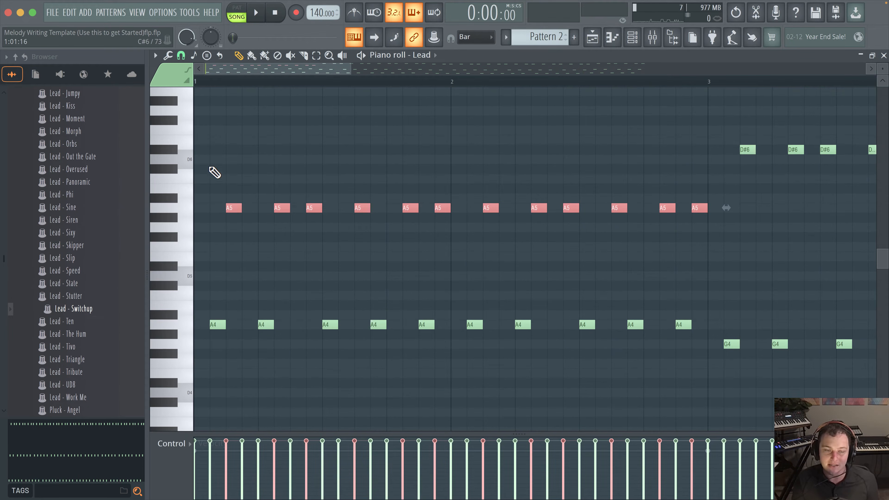
key("ctrl+d")
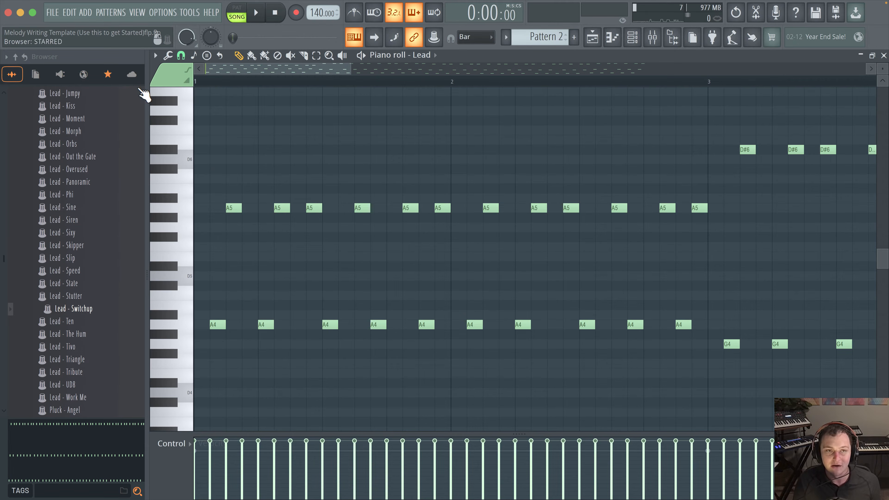
key("space")
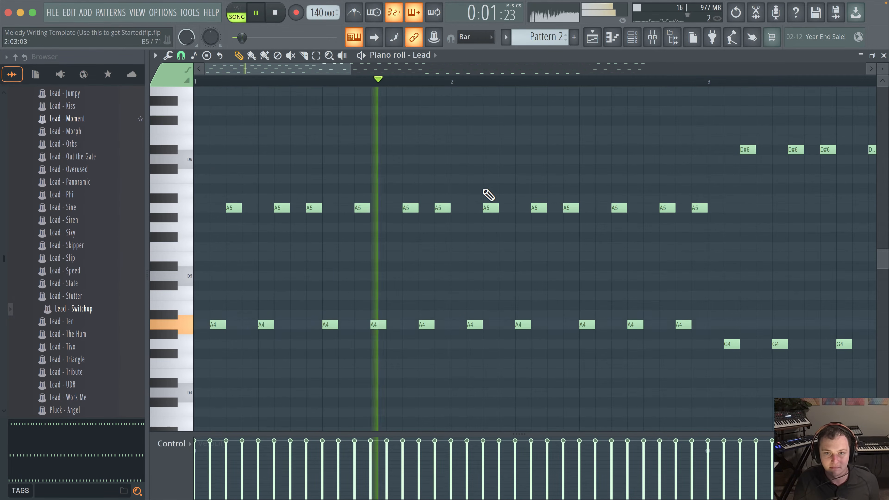
left_click_drag(483, 187, 594, 210)
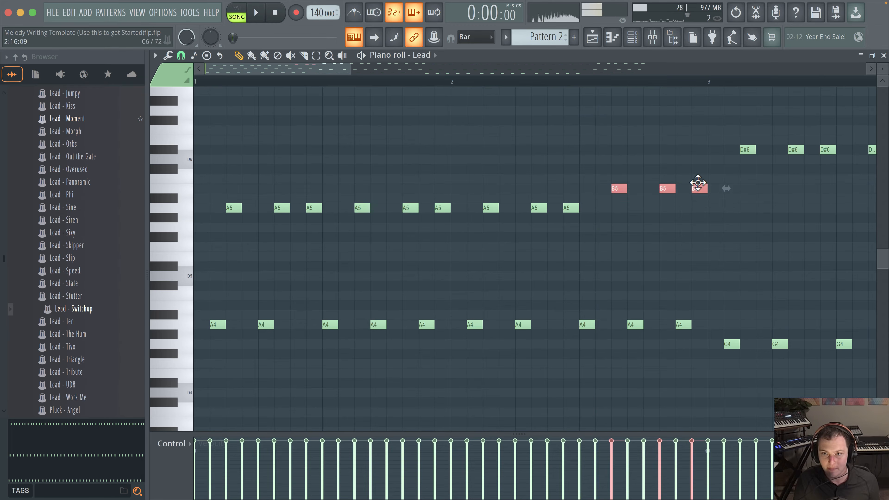
Move the highest notes in bars 3 and 4 down three semitones to C6 and play the passage
left_click_drag(498, 107, 871, 161)
key("space")
left_click_drag(638, 228, 469, 261)
scroll(665, 221, "up", 1)
left_click_drag(802, 169, 229, 189)
left_click_drag(256, 241, 363, 229)
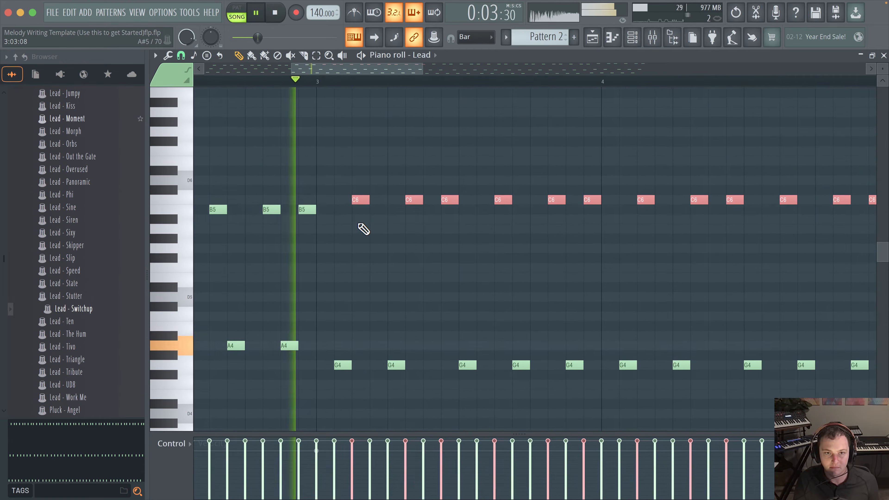
Lower the high notes of bar 4 from C6 to B5 and play the melody
left_click_drag(514, 203, 328, 195)
left_click_drag(451, 167, 689, 199)
key("space")
scroll(246, 264, "down", 4)
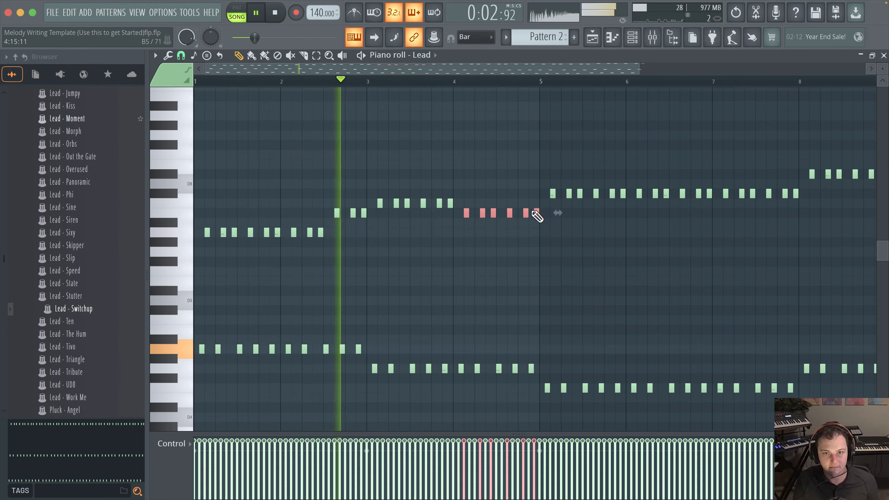
Listen to the passage and drop the last two high notes of bar 4 to G5
scroll(536, 212, "up", 3)
left_click_drag(484, 171, 831, 206)
key("space")
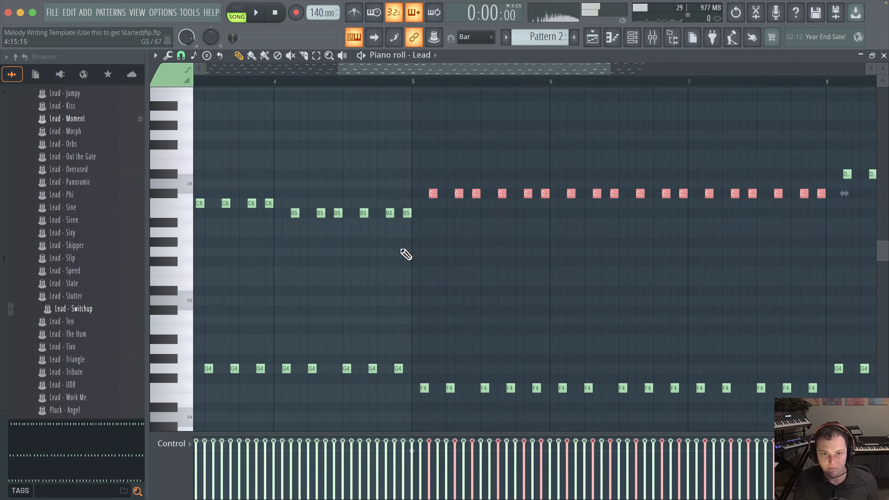
left_click(387, 261)
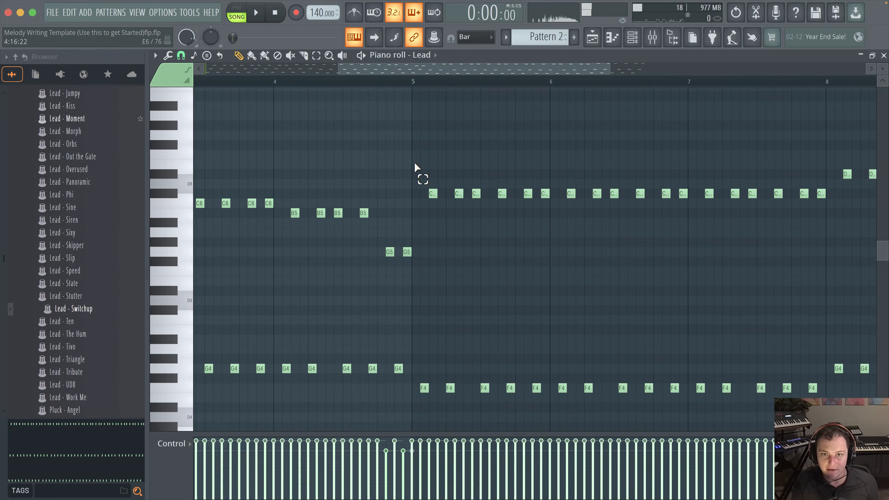
Shape the high row into a climb of A5 in bar 5, B5 in bar 6 and C6 in bar 7
left_click_drag(415, 168, 784, 207)
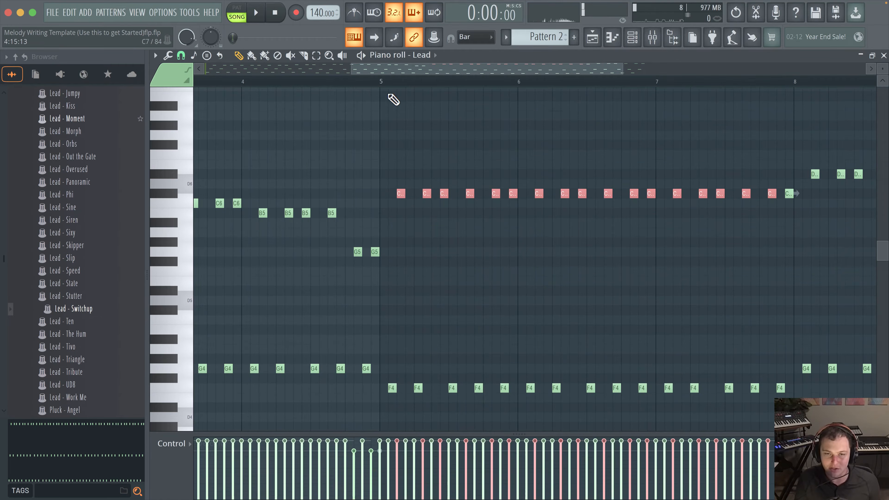
left_click_drag(402, 203, 402, 242)
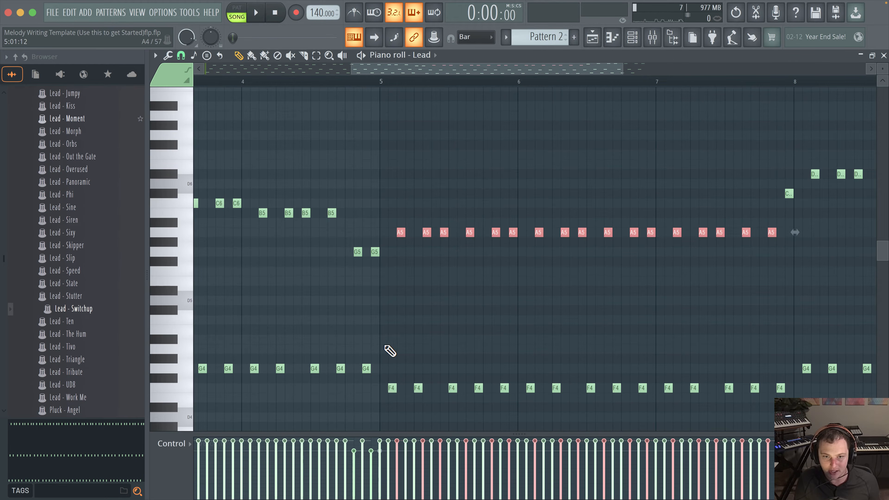
key("space")
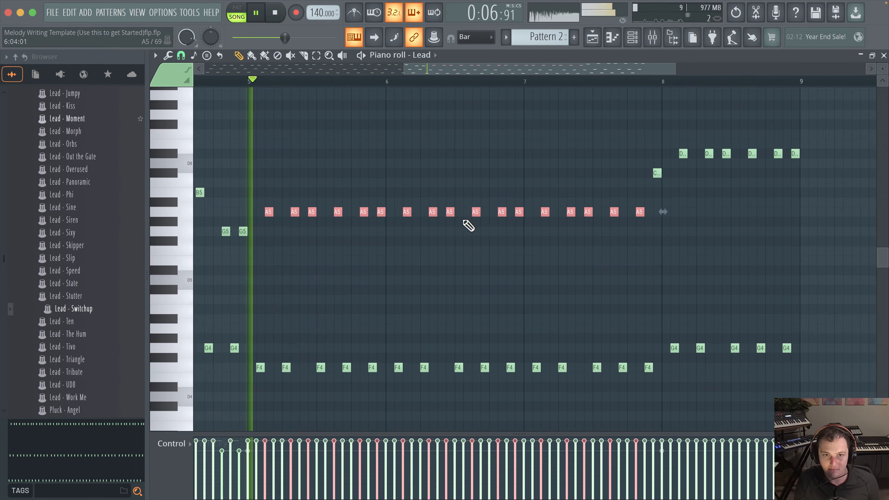
mouse_move(470, 198)
left_mouse_down()
mouse_move(579, 222)
mouse_move(455, 236)
mouse_move(464, 188)
left_mouse_up()
left_click_drag(582, 205, 698, 177)
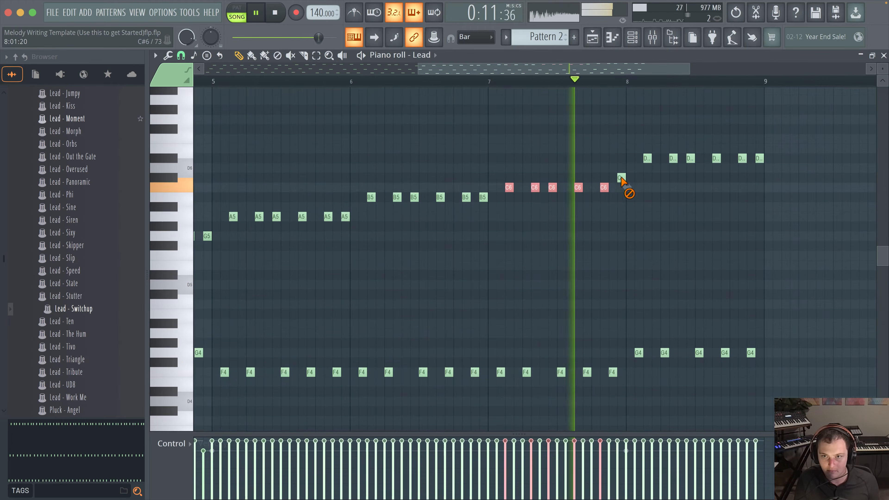
Set the last high note of bar 7 and the high notes of bar 8 to D6, trying E6 for bar 8 first
left_click_drag(621, 177, 620, 158)
left_click(471, 80)
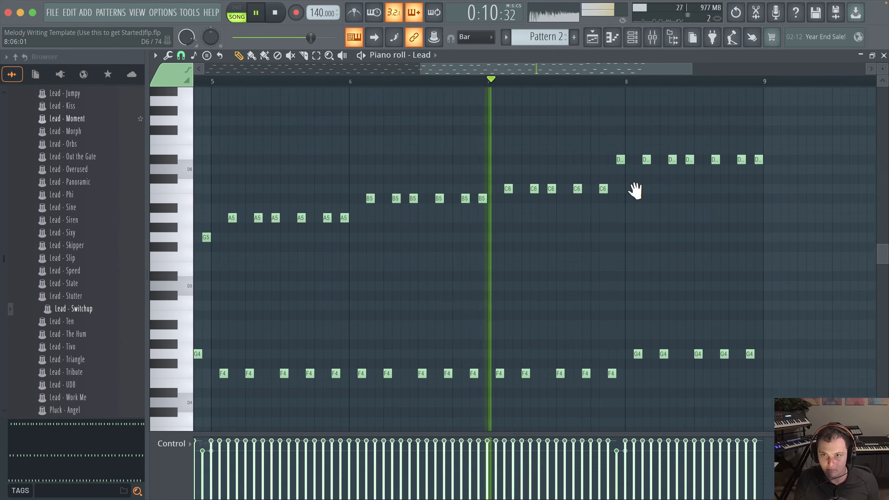
left_click_drag(635, 190, 536, 238)
scroll(694, 191, "up", 2)
key("space")
left_click_drag(662, 196, 330, 218)
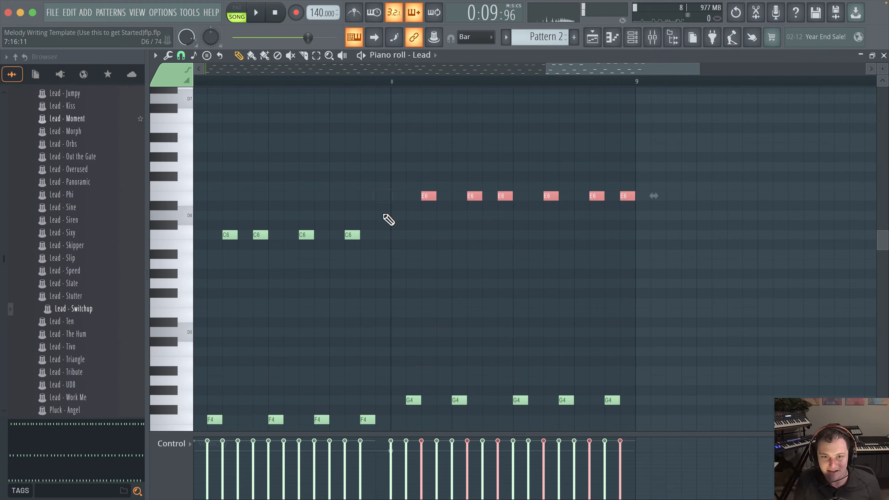
left_click_drag(406, 161, 691, 207)
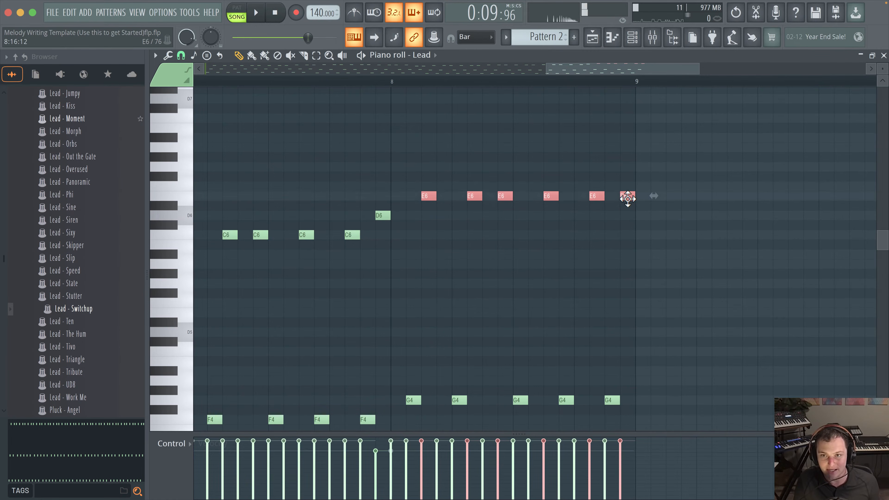
Play the climb through bars 6 to 8 and review all three note rows across the eight bars
scroll(497, 235, "left", 8)
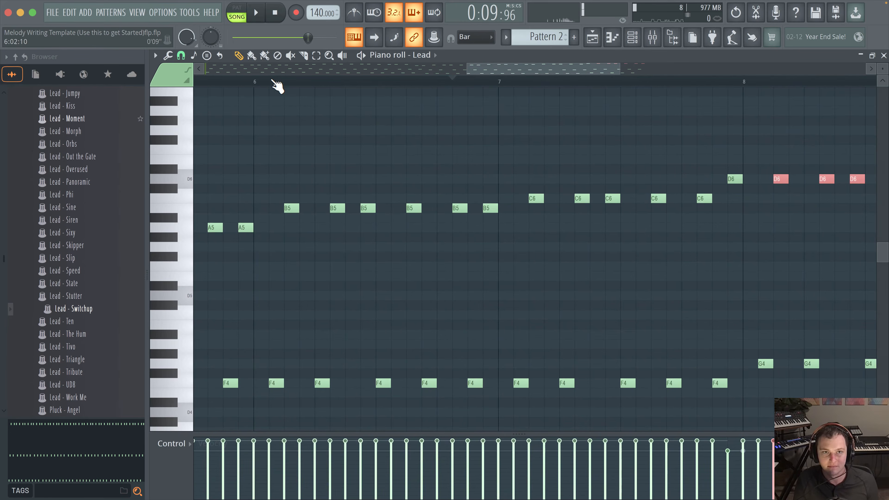
scroll(580, 300, "down", 5, "ctrl")
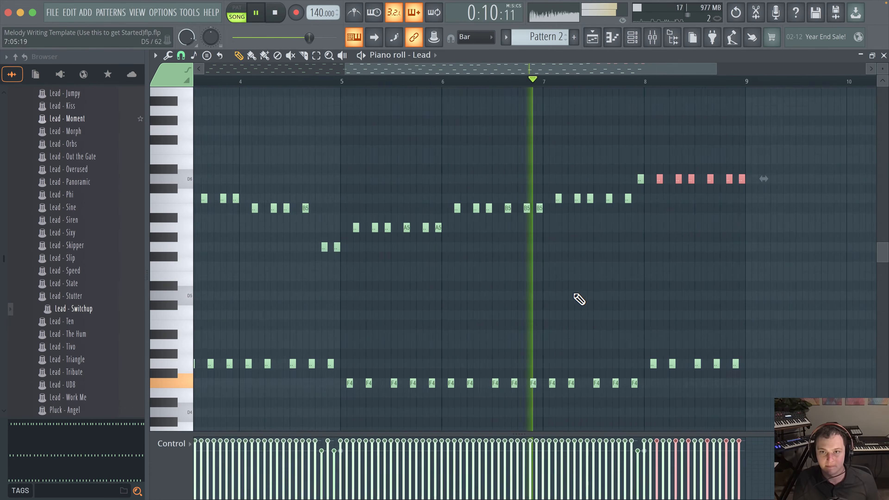
scroll(630, 276, "up", 5, "ctrl")
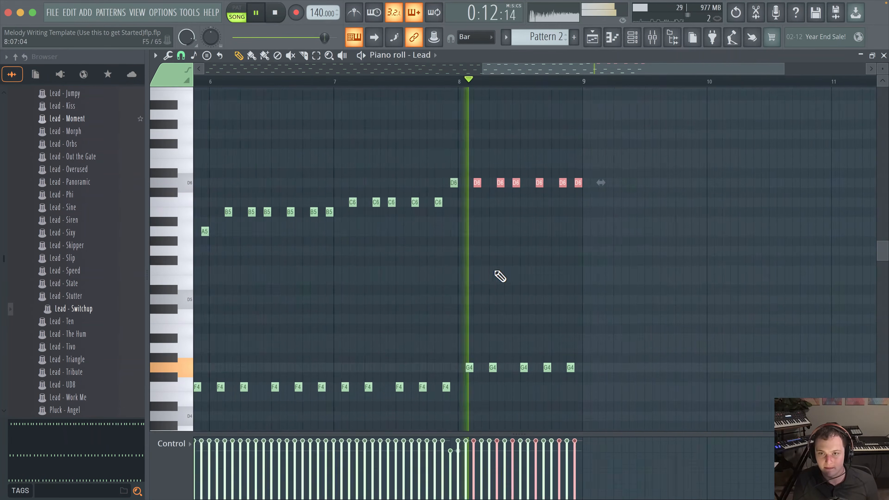
key("space")
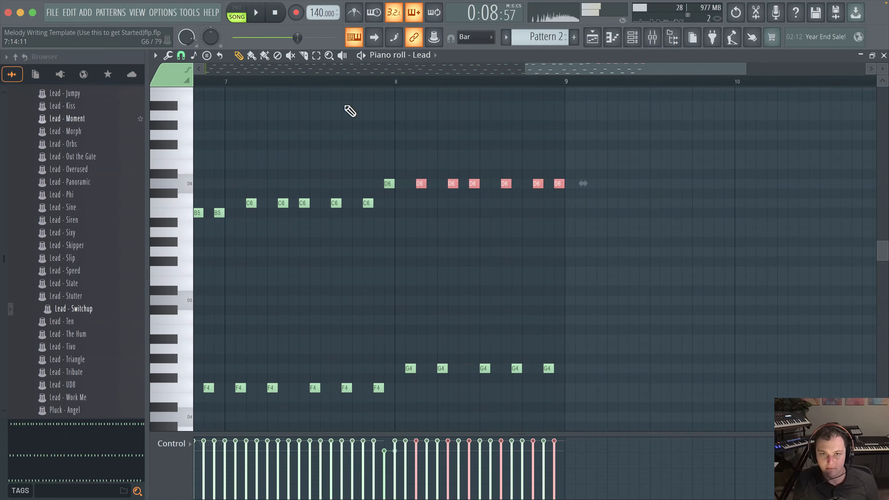
scroll(258, 150, "down", 6)
scroll(293, 196, "down", 5, "ctrl")
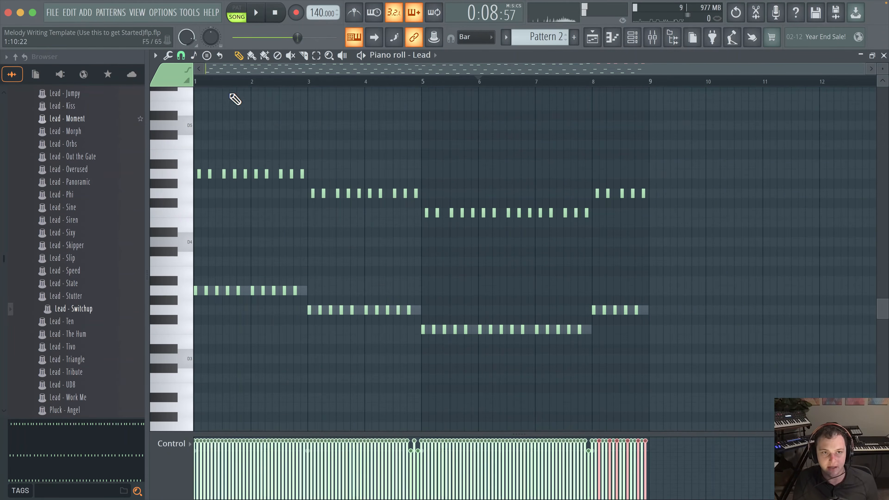
scroll(496, 242, "up", 6)
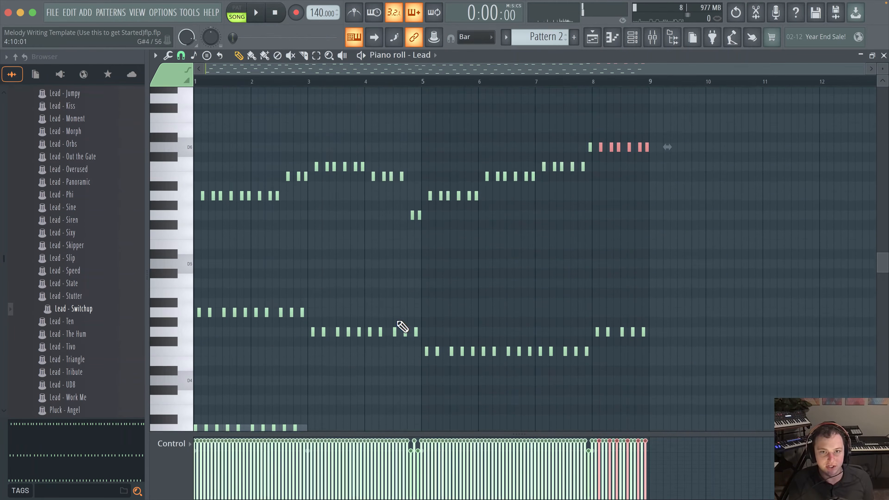
Play bars 4 and 5 and lower the last remaining B5 before the bar 4 drop to G5
scroll(274, 239, "up", 4, "ctrl")
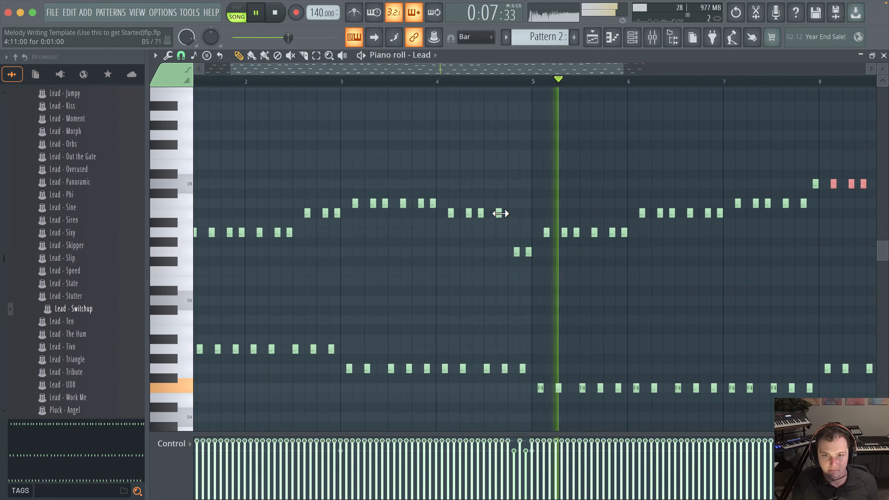
left_click_drag(496, 213, 496, 259)
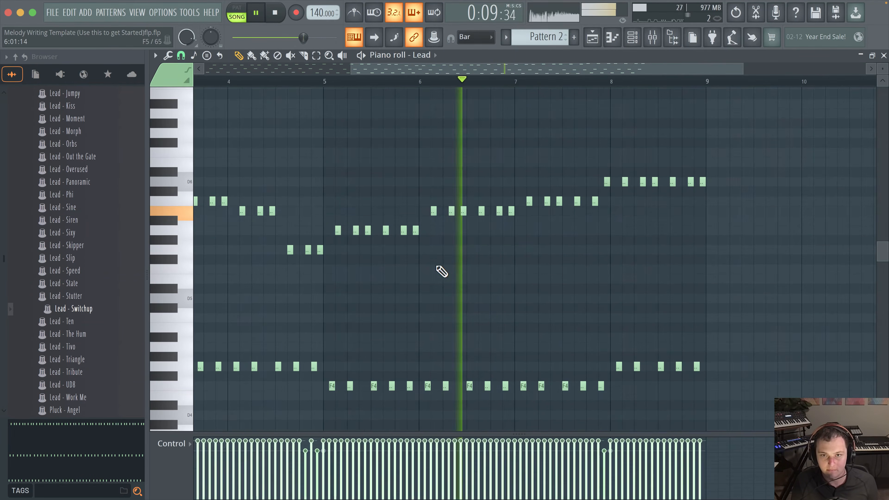
scroll(497, 275, "right", 5)
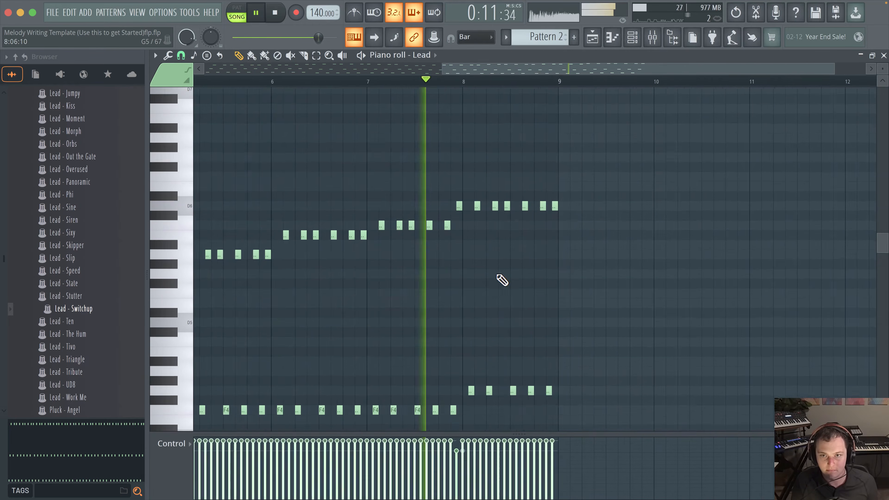
End bar 8's high row with a descending C6, B5 and A5, return bar 7's last high note to C6, and play it all
scroll(521, 273, "up", 3)
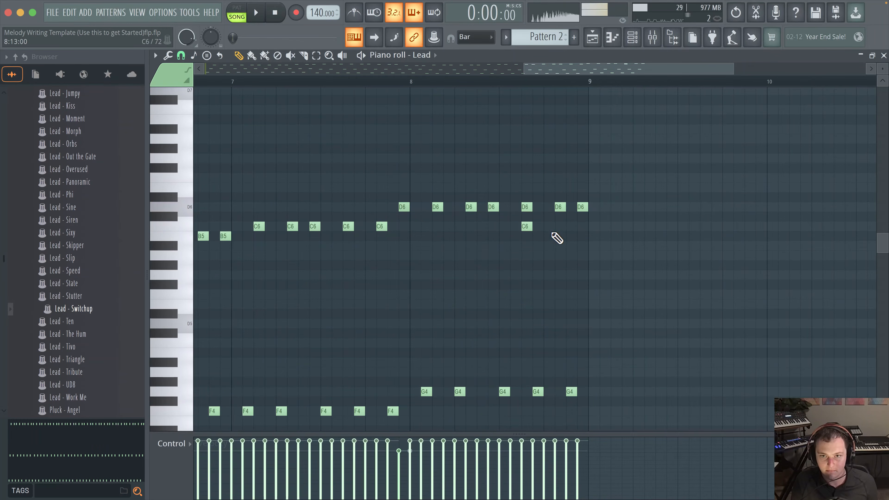
key("space")
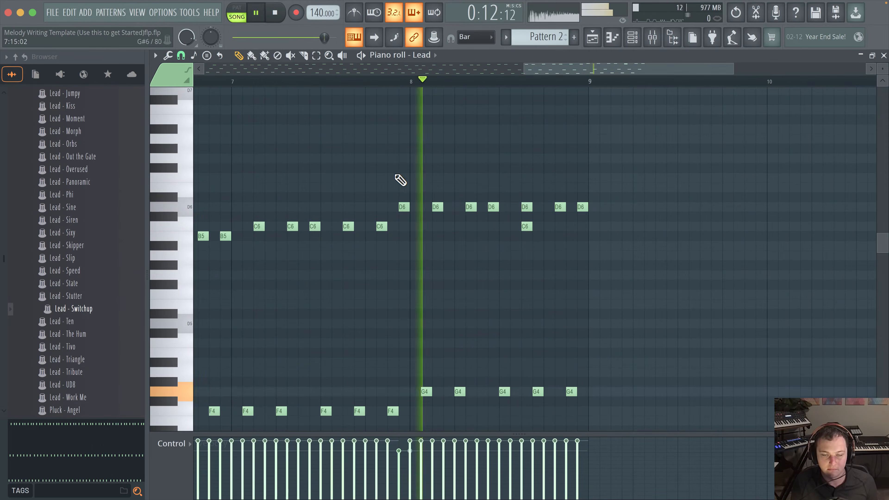
key("space")
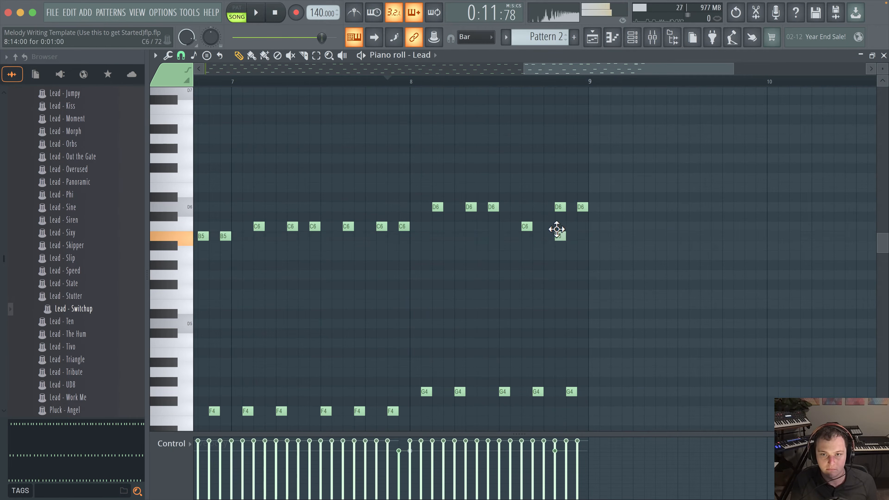
key("space")
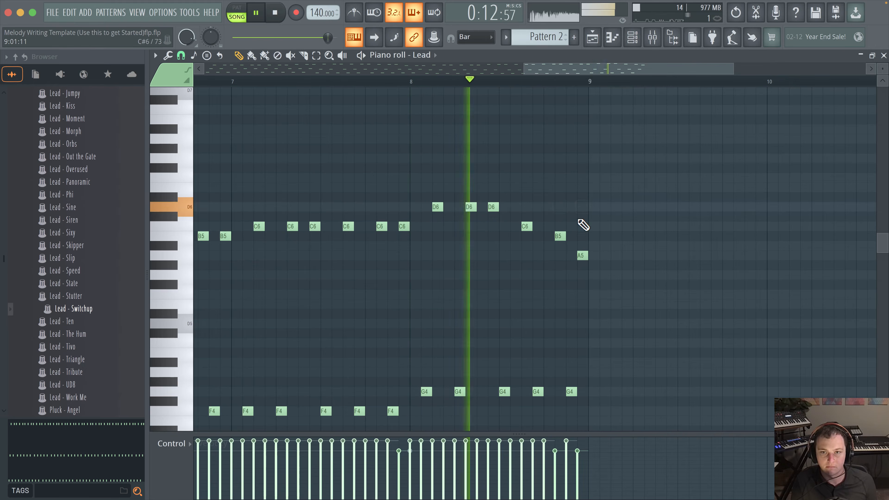
scroll(446, 258, "down", 3)
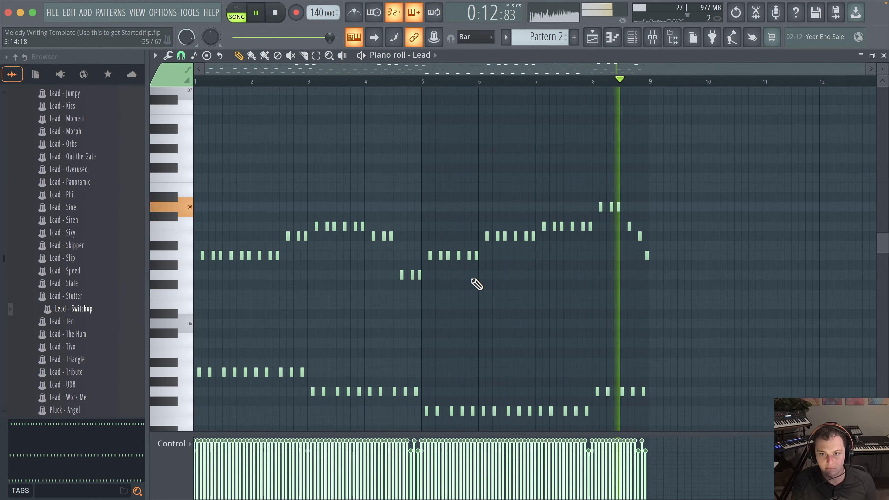
key("space")
Select all notes of the eight-bar lead melody and duplicate them into bars 9 to 16
scroll(304, 268, "down", 3)
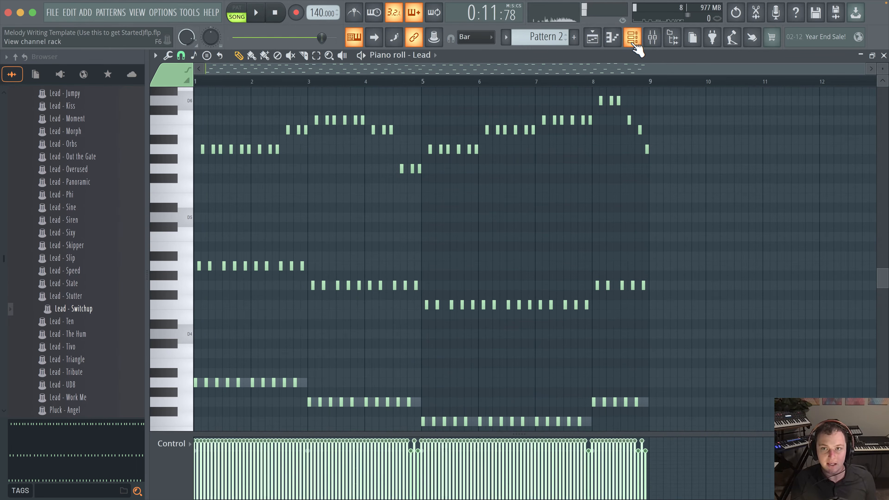
left_click_drag(669, 100, 184, 386)
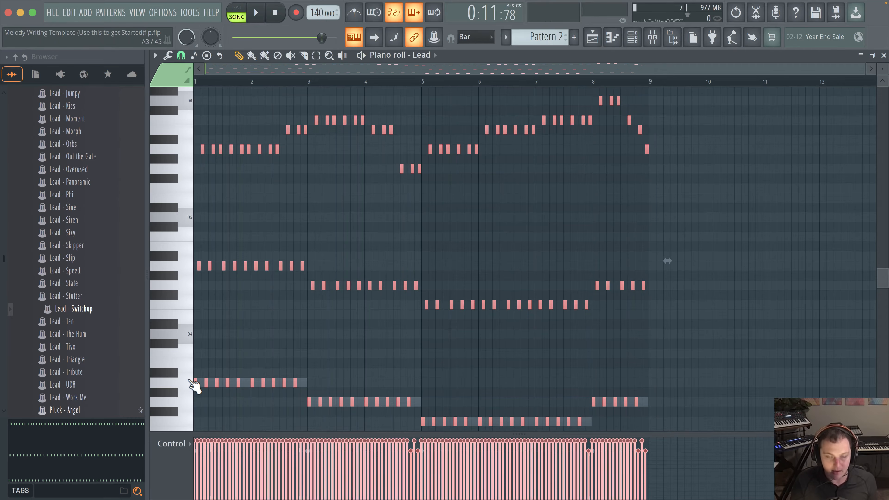
key("ctrl+b")
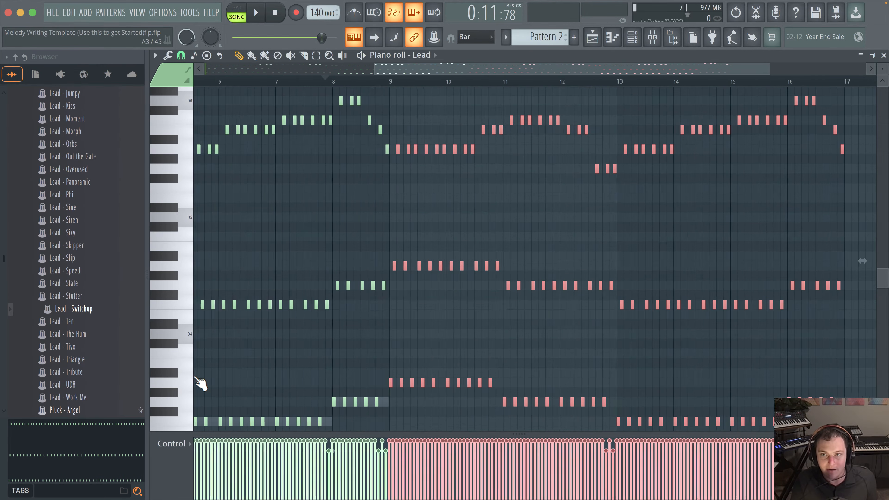
scroll(364, 298, "down", 4)
left_click_drag(345, 342, 486, 262)
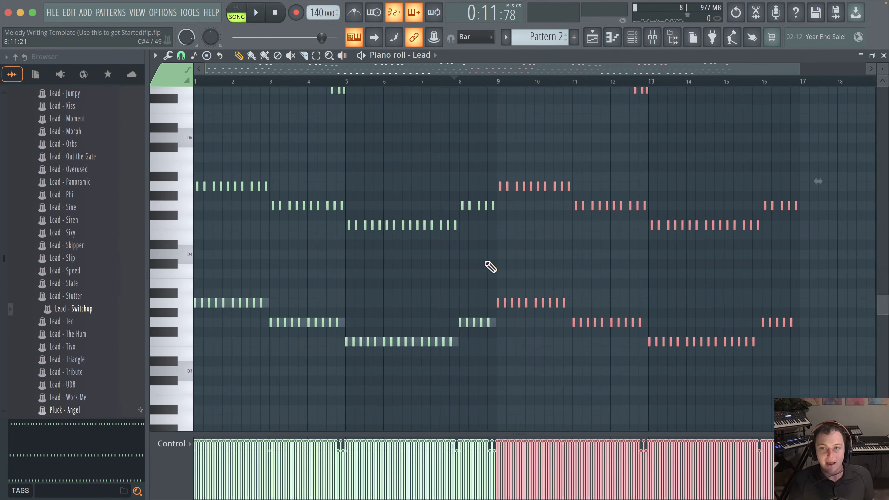
Select all notes of the eight-bar SubPad progression and duplicate them into bars 9 to 16
left_click(637, 42)
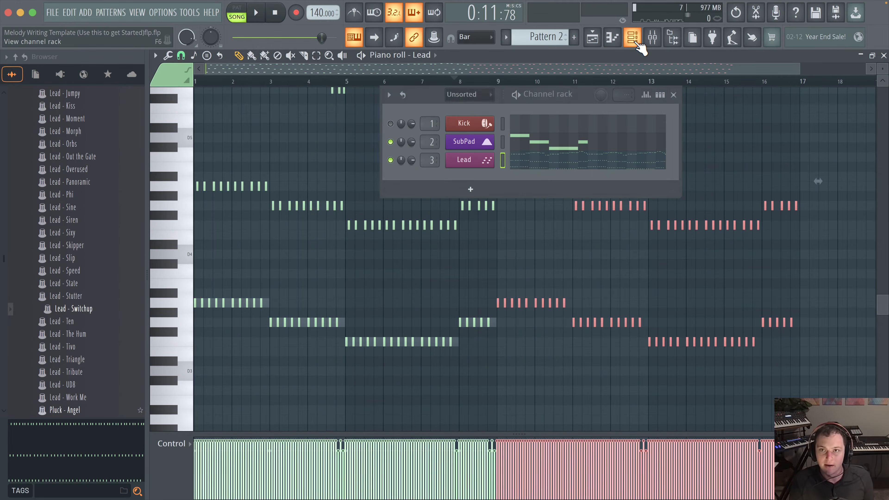
left_click(579, 145)
key("ctrl+a")
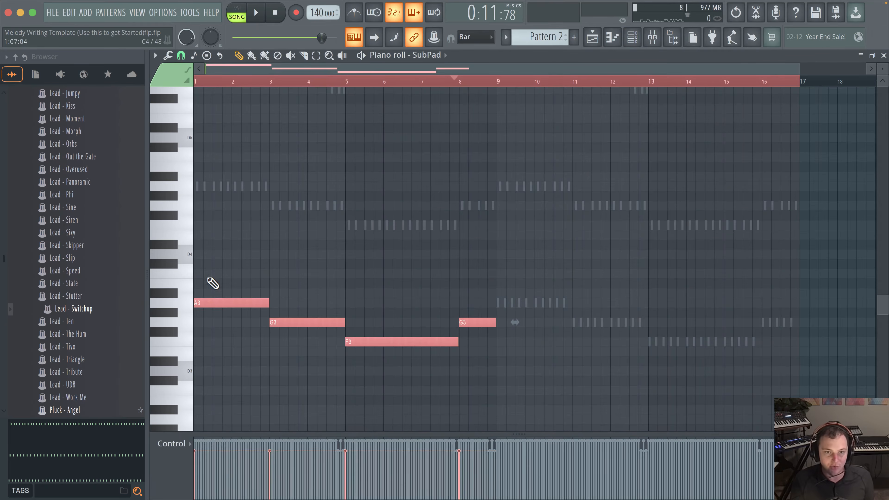
left_click_drag(226, 303, 522, 304)
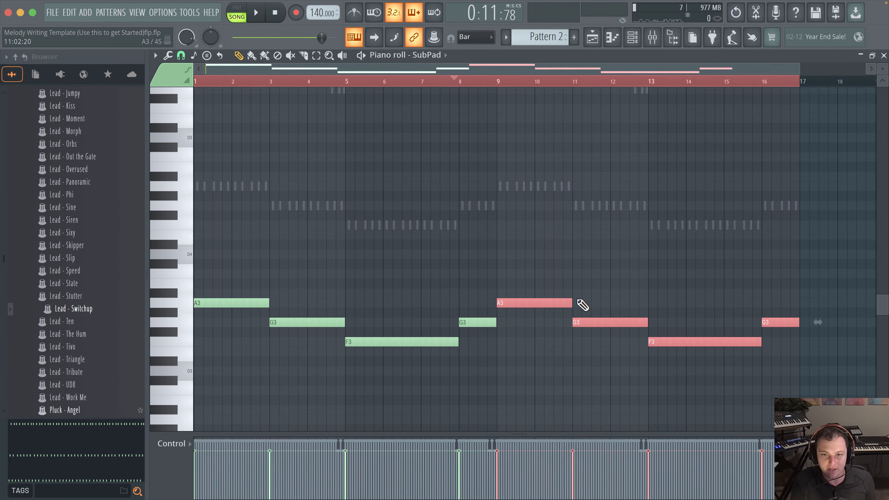
Reopen the Lead notes and play the extended melody from bar 1 into bar 10, following both note rows
left_click(653, 37)
left_click(632, 37)
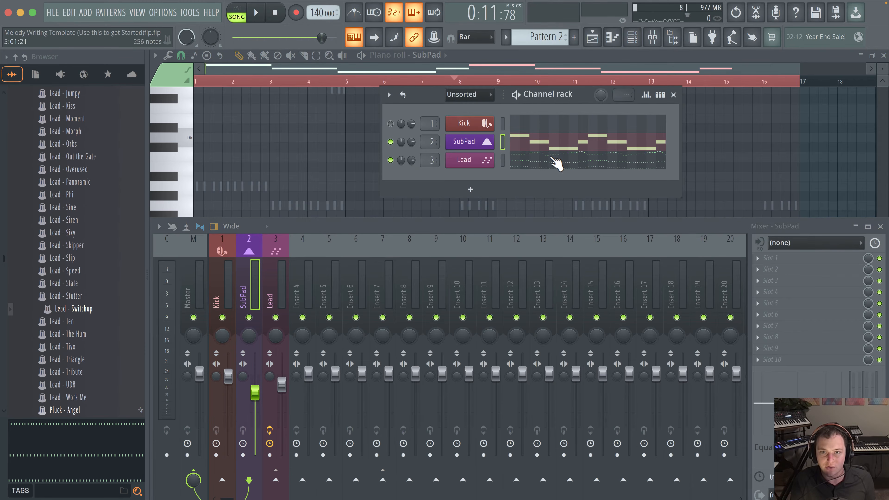
left_click(557, 162)
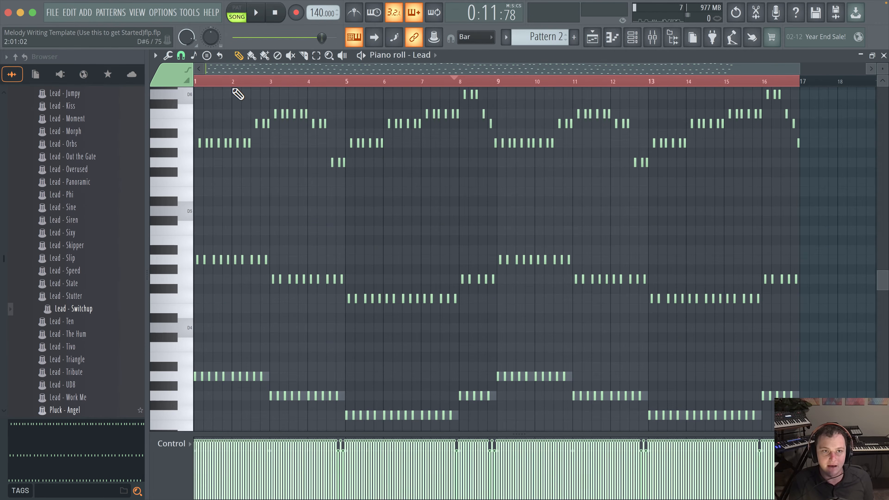
scroll(592, 223, "up", 2)
scroll(323, 164, "up", 3, "ctrl")
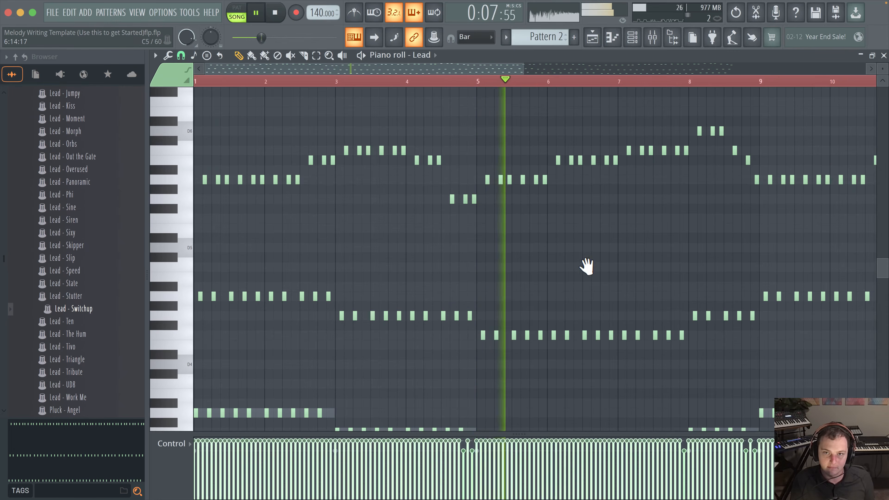
left_click_drag(586, 264, 482, 279)
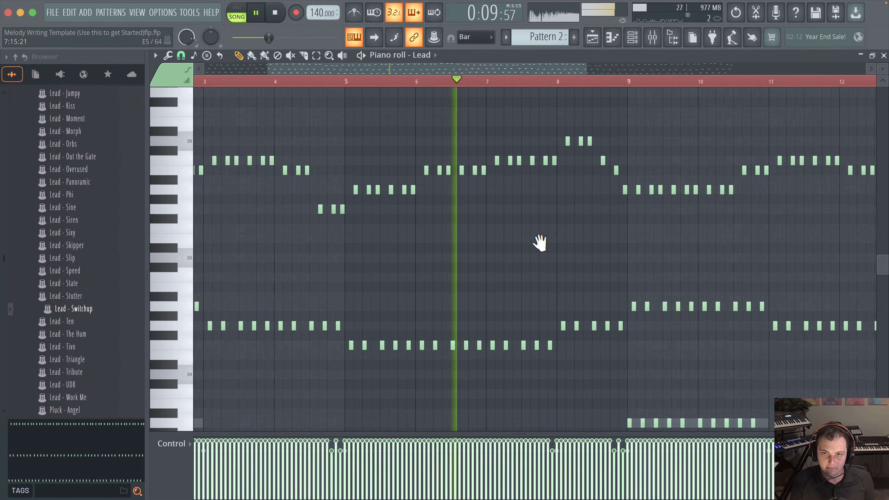
left_click_drag(540, 242, 508, 258)
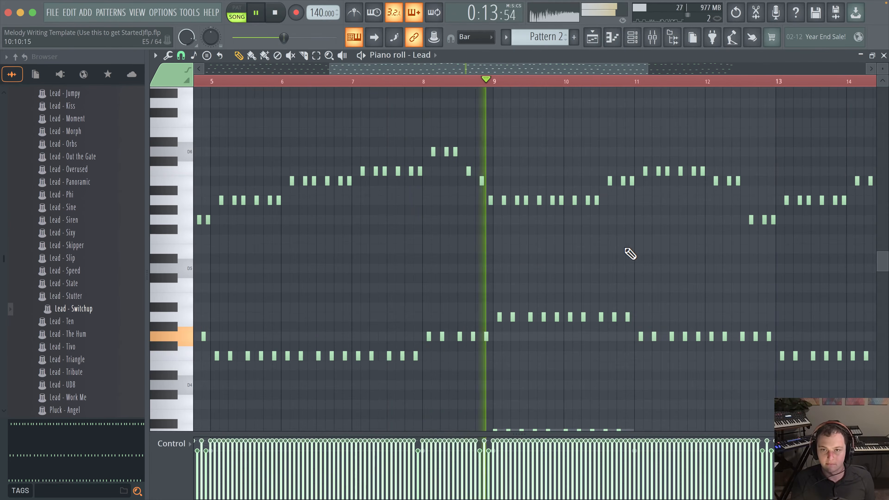
left_click_drag(631, 253, 500, 248)
scroll(495, 243, "up", 1)
scroll(427, 211, "up", 1)
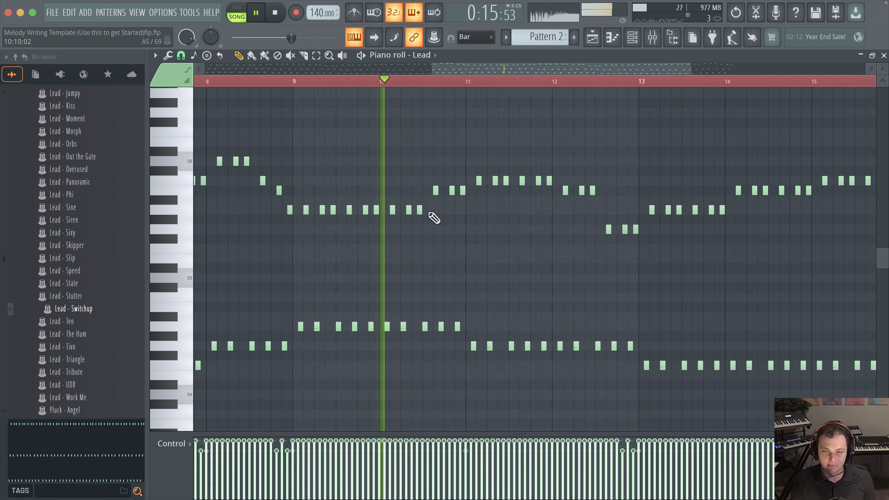
Raise bar 12's first three high notes to E6 and try its last three high notes at D6
left_click_drag(572, 215, 449, 231)
scroll(466, 230, "up", 2)
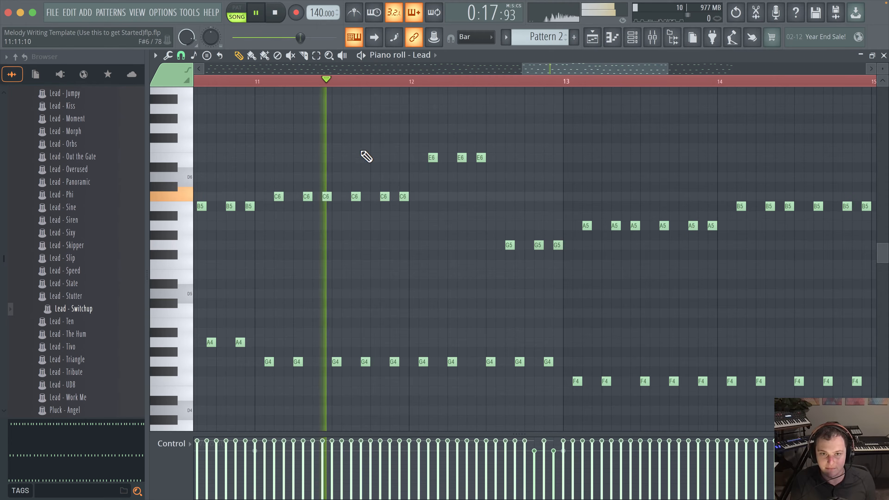
mouse_move(471, 221)
left_mouse_down()
mouse_move(580, 261)
mouse_move(555, 170)
left_mouse_up()
key("space")
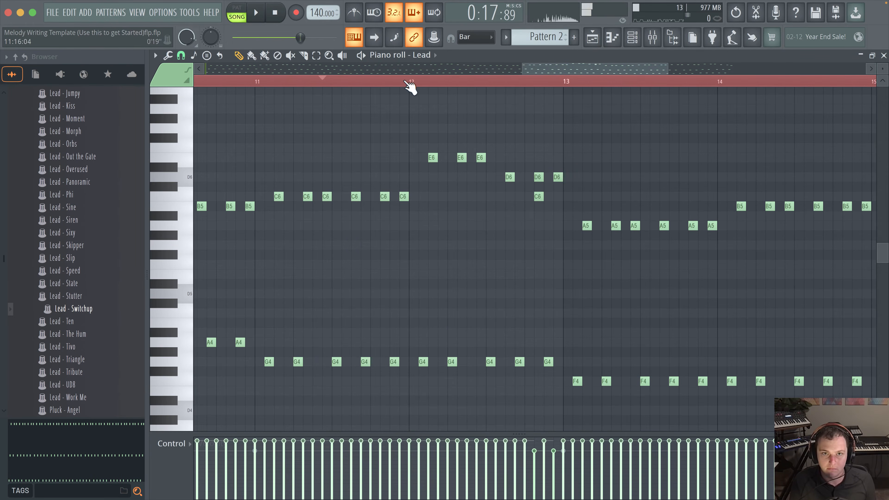
Play from bar 12 and replace its closing D6 notes with a descending C6, B5 and A5
left_click(406, 82)
key("space")
right_click(536, 178)
right_click(558, 177)
key("space")
key("space")
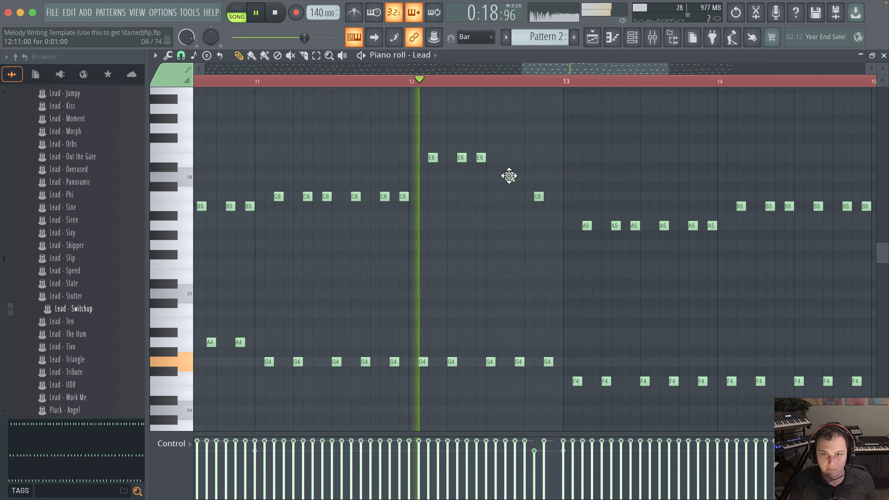
left_click(510, 196)
left_click_drag(538, 196, 540, 216)
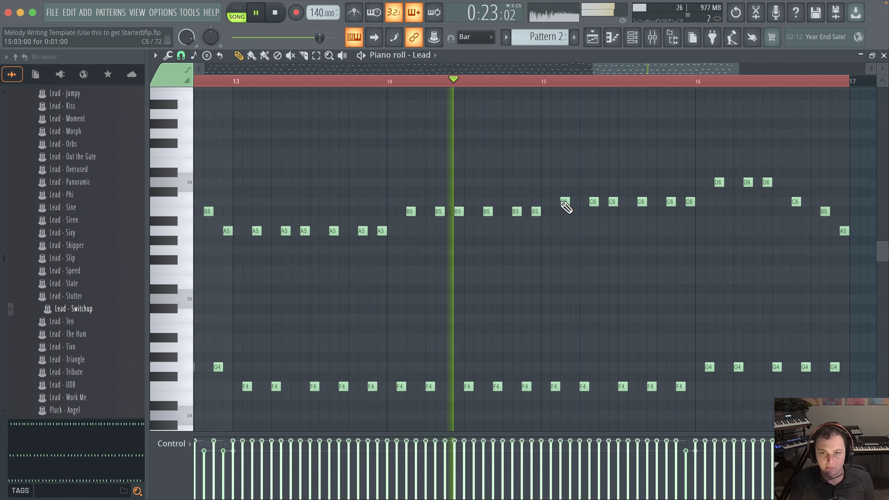
Raise bar 16's first three high notes to G6 and re-enter the C6 that starts the closing descent
scroll(443, 282, "up", 2)
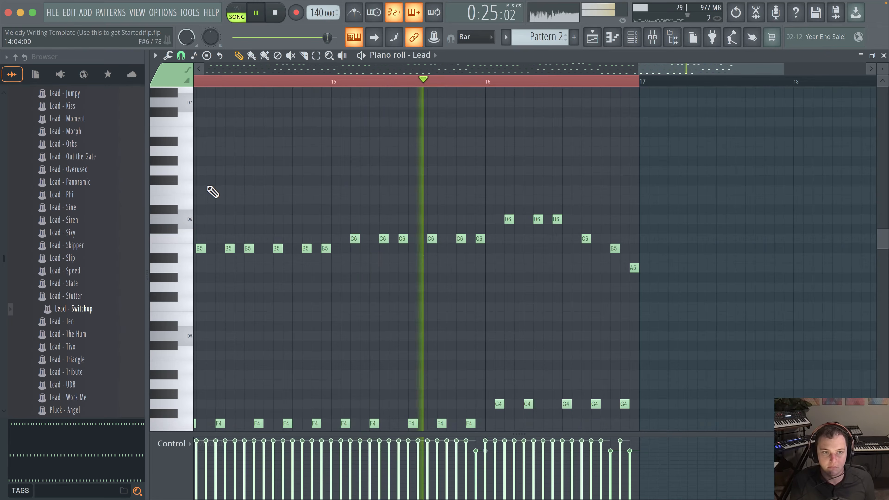
key("space")
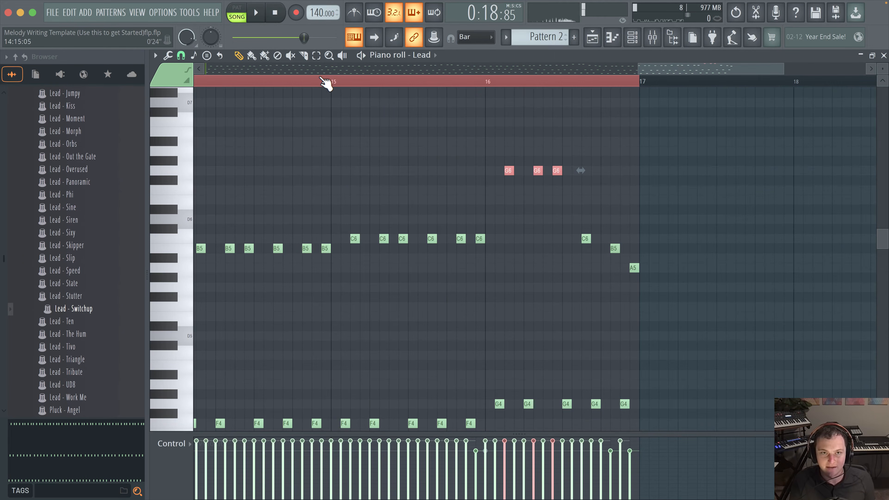
right_click(585, 238)
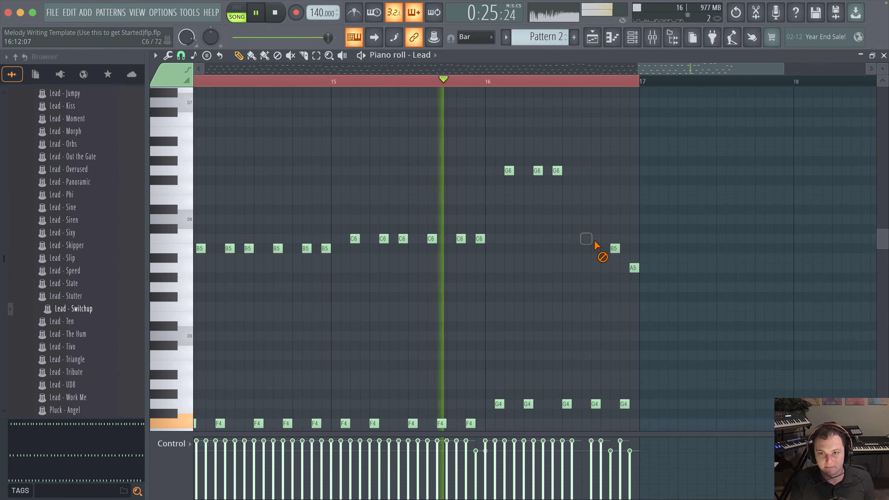
left_click(584, 239)
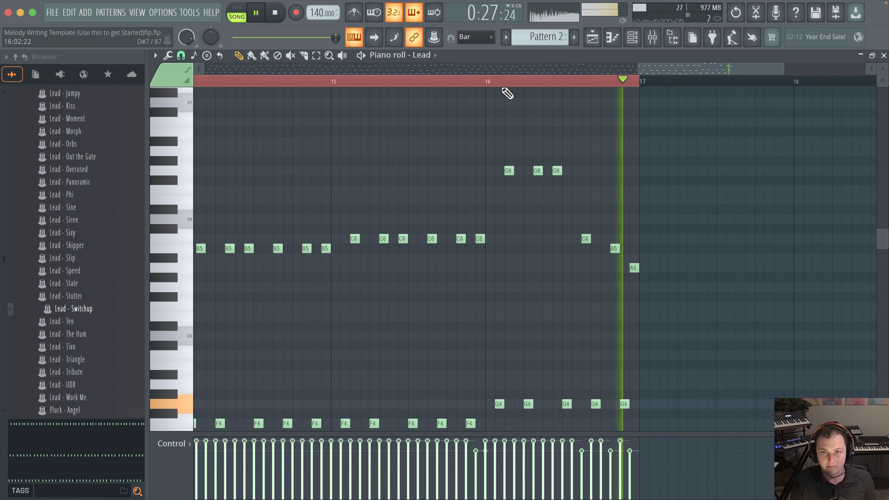
Play through the sixteen-bar melody, raise bar 11's last high note to E6 and replay that passage
scroll(442, 181, "down", 10)
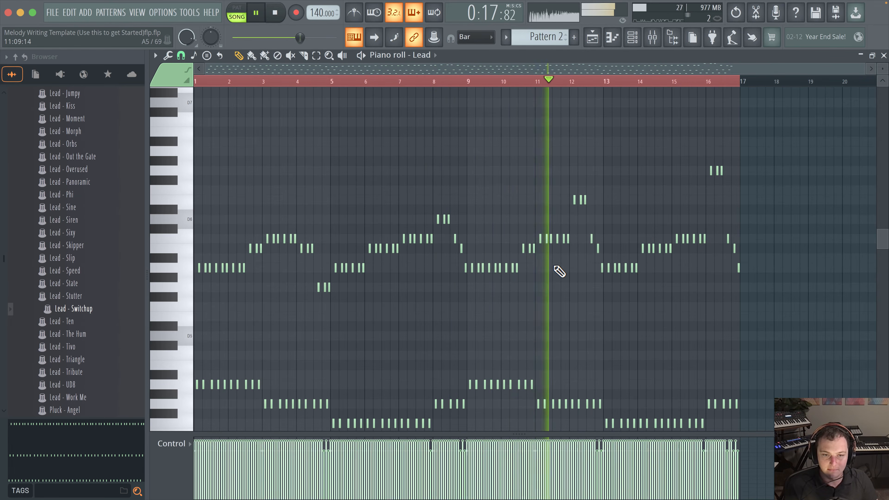
scroll(431, 274, "down", 1)
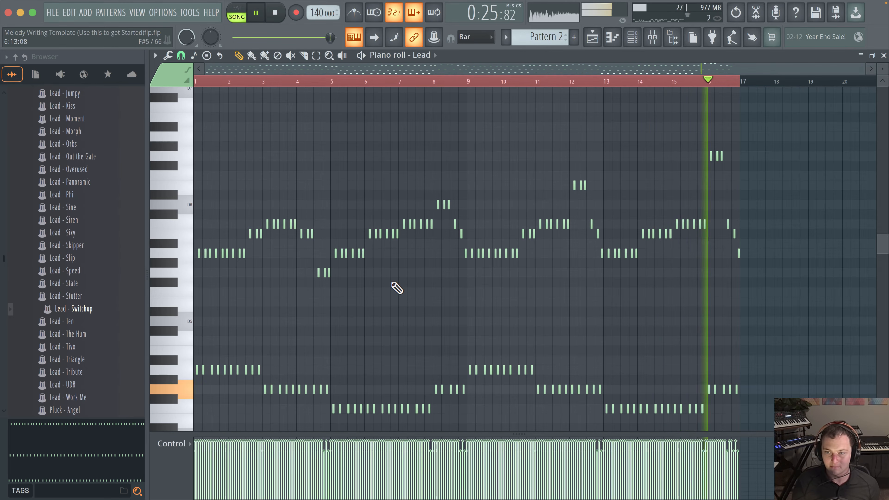
scroll(738, 260, "up", 4)
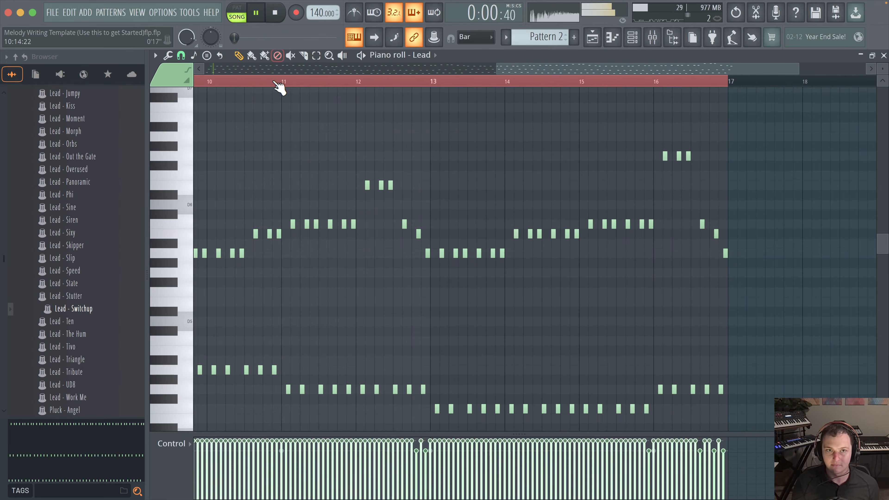
scroll(367, 232, "up", 4)
key("space")
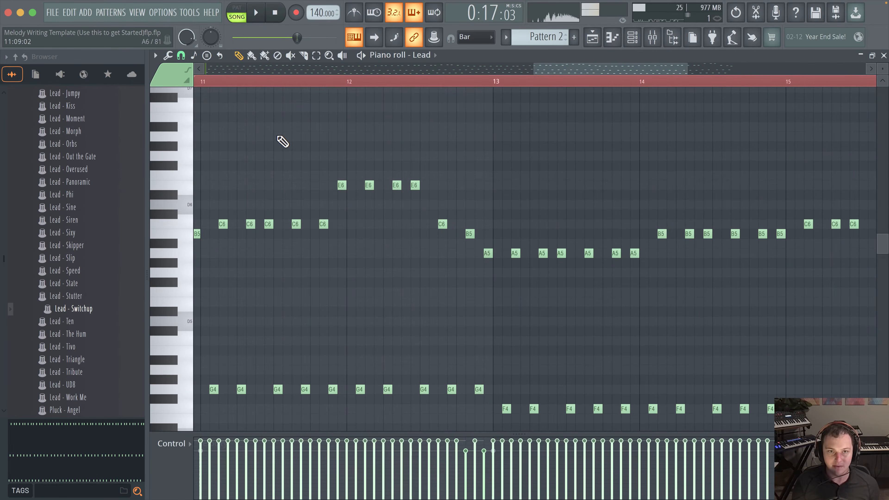
scroll(278, 136, "left", 3)
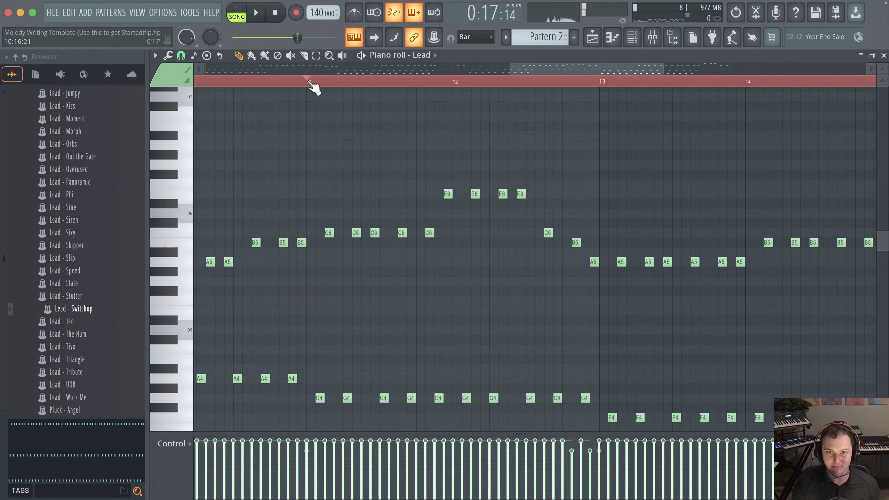
key("space")
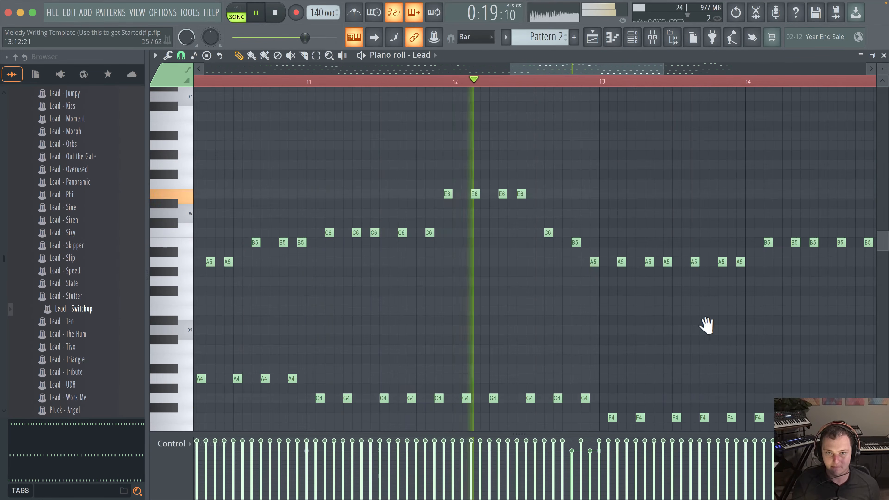
Raise bar 15's last high note to G6 and play the lead-in to bar 16
left_click_drag(707, 325, 658, 296)
left_click(455, 81)
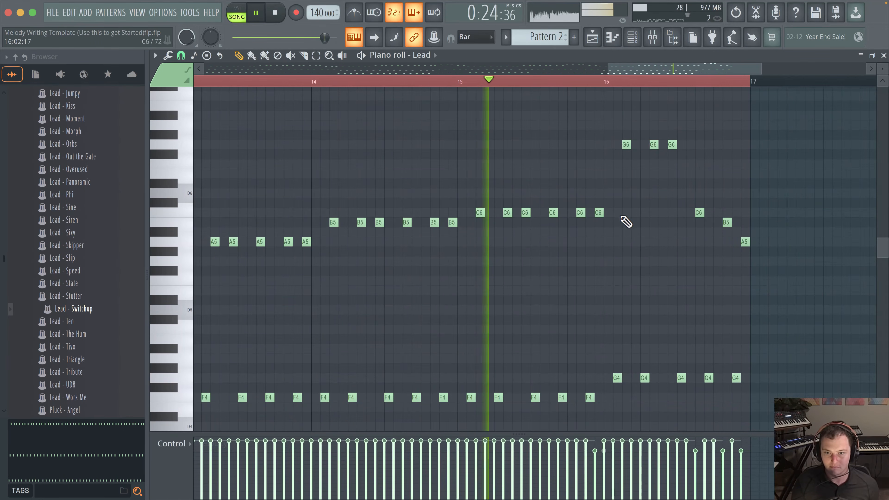
left_click_drag(590, 136, 597, 140)
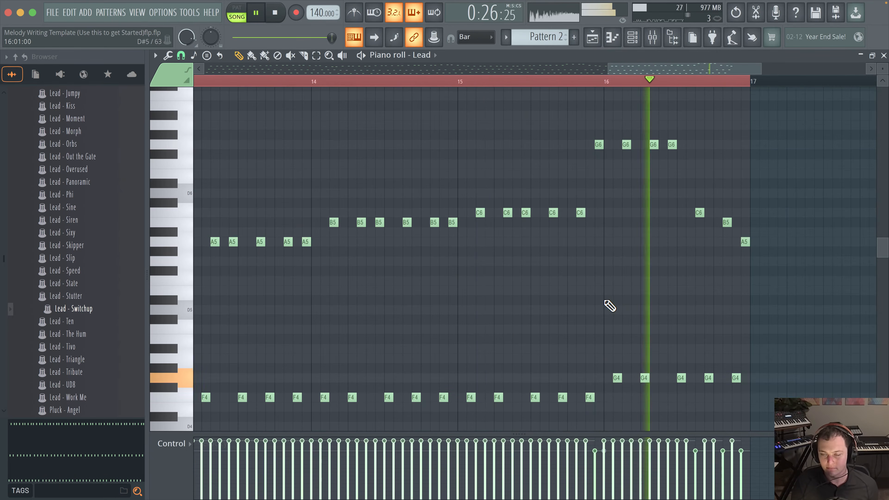
key("space")
Try shifting the G6 just before bar 16 one step earlier
scroll(617, 304, "down", 5)
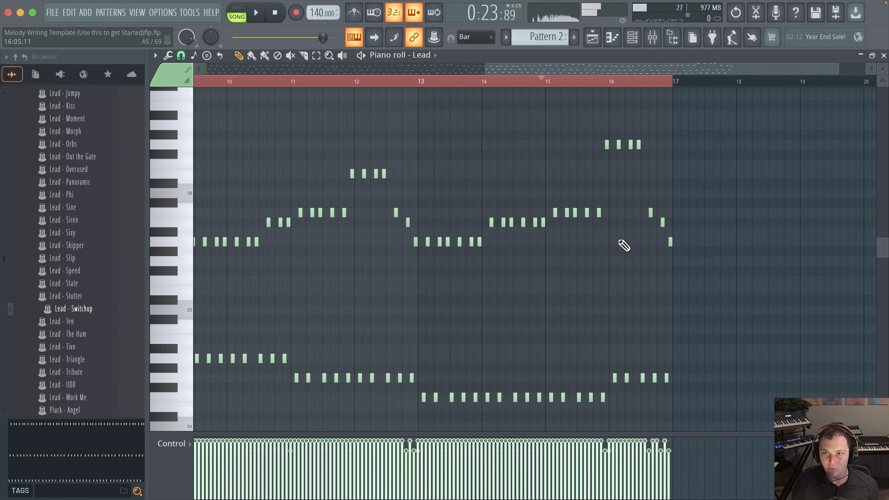
scroll(607, 144, "up", 6)
left_click_drag(615, 145, 603, 145)
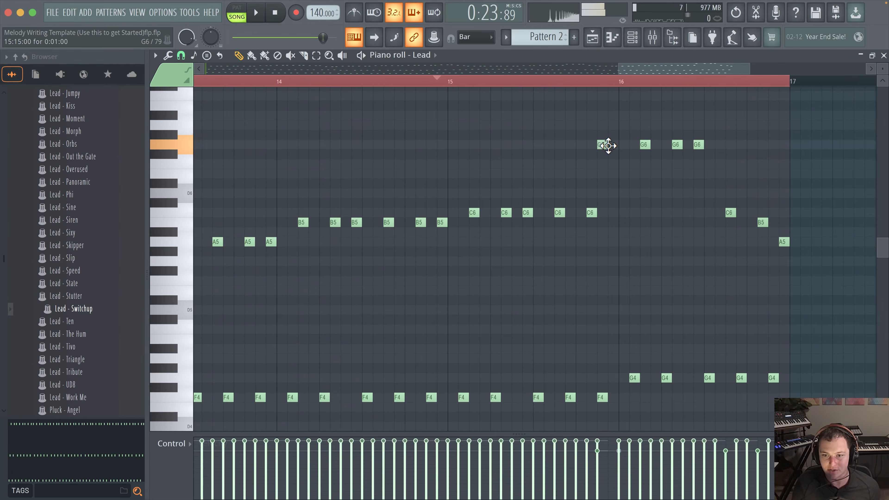
scroll(449, 337, "down", 5)
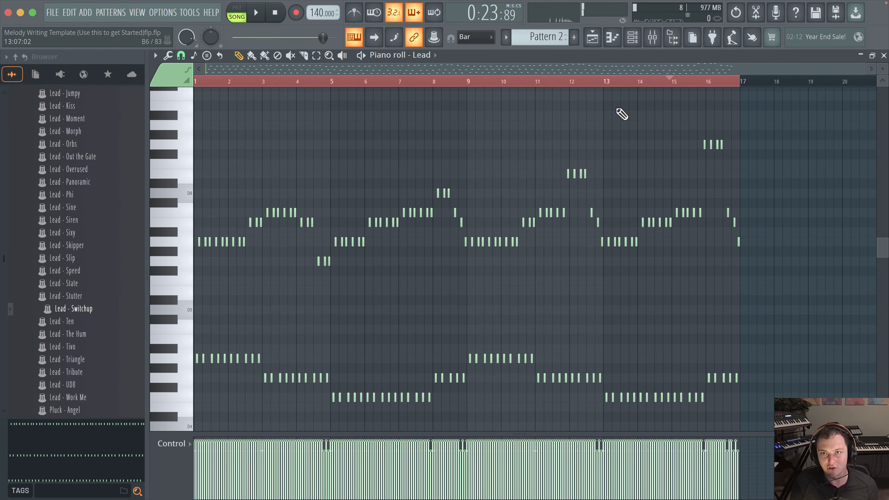
Enable the Kick channel and open the Pattern 2 notes from the playlist
left_click(638, 48)
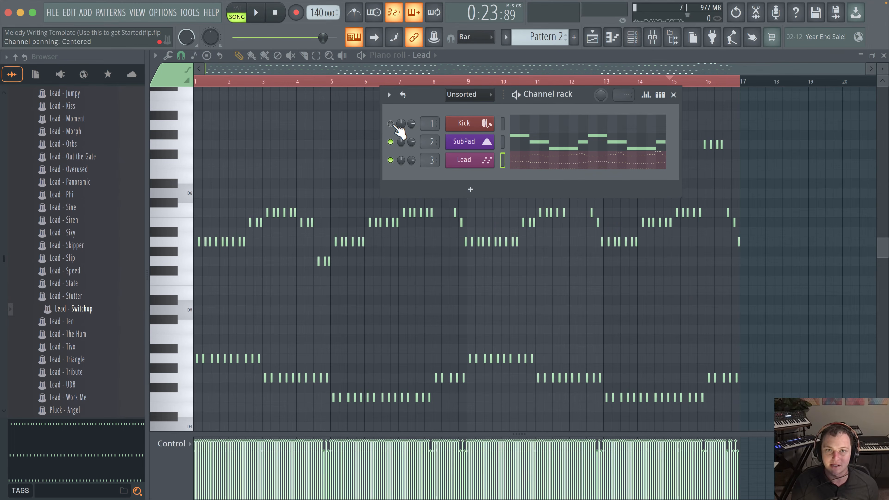
left_click(592, 37)
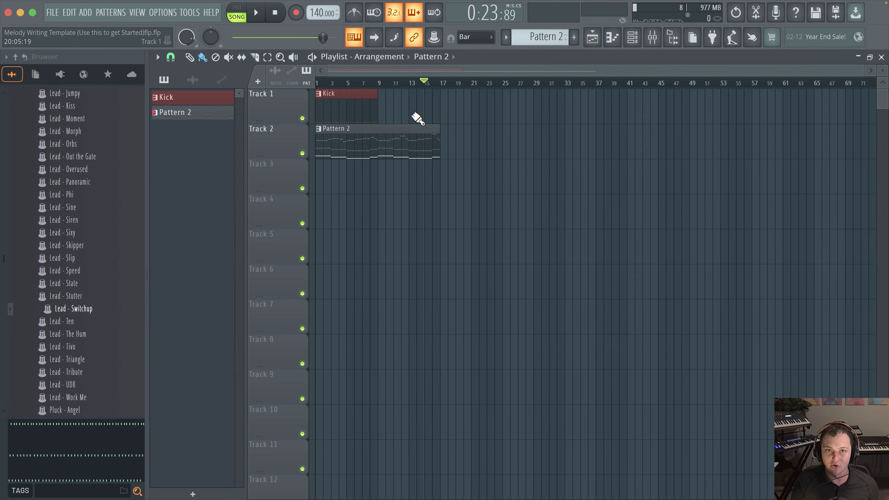
left_click_drag(393, 148, 391, 183)
double_click(391, 186)
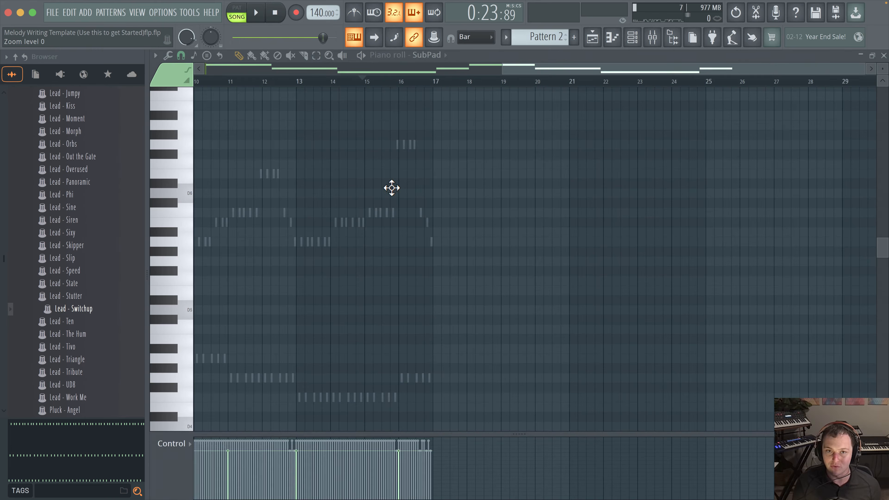
Mute the SubPad channel, then reopen the Lead melody and play it from late in bar 15
left_click_drag(599, 194, 683, 191)
left_click(651, 39)
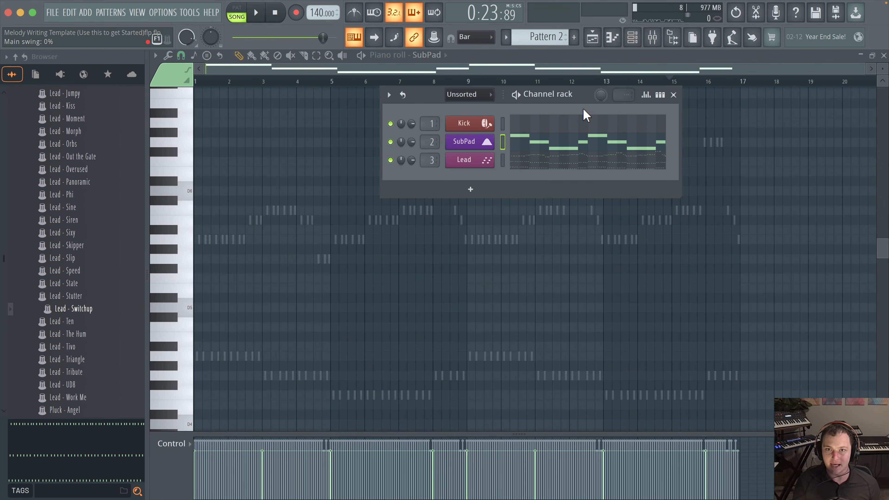
left_click(539, 164)
left_click(632, 35)
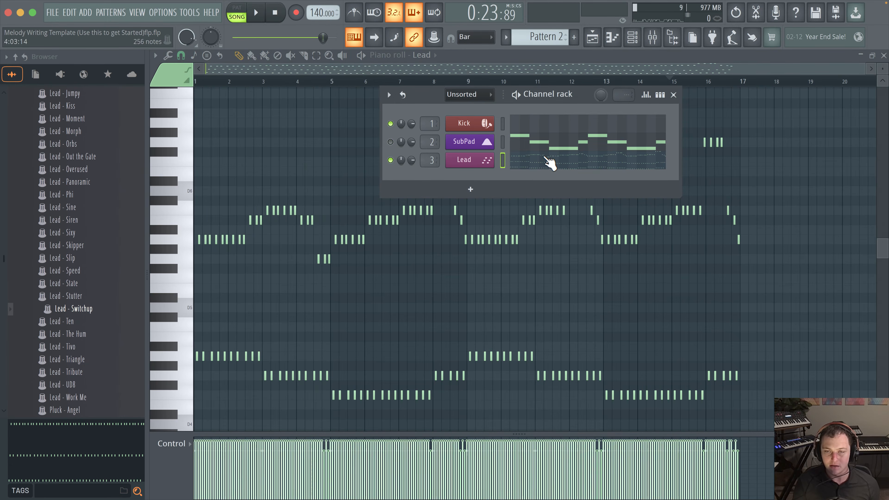
left_click(549, 163)
scroll(677, 182, "down", 1)
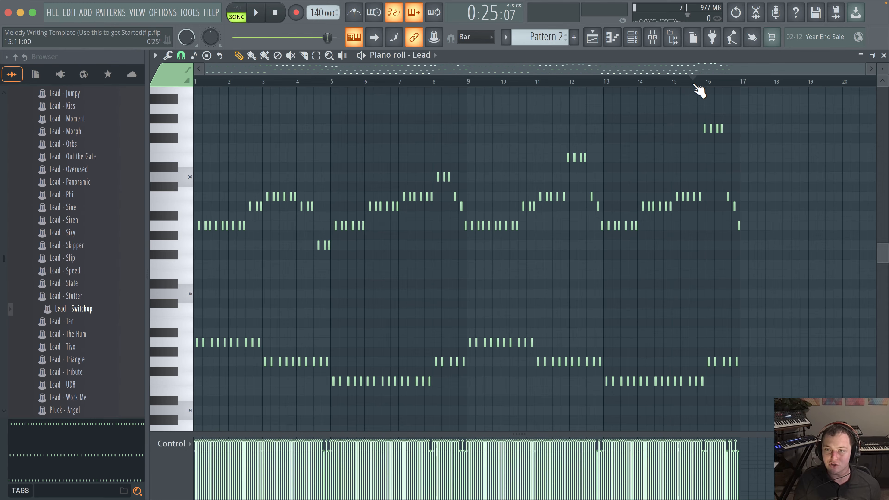
key("space")
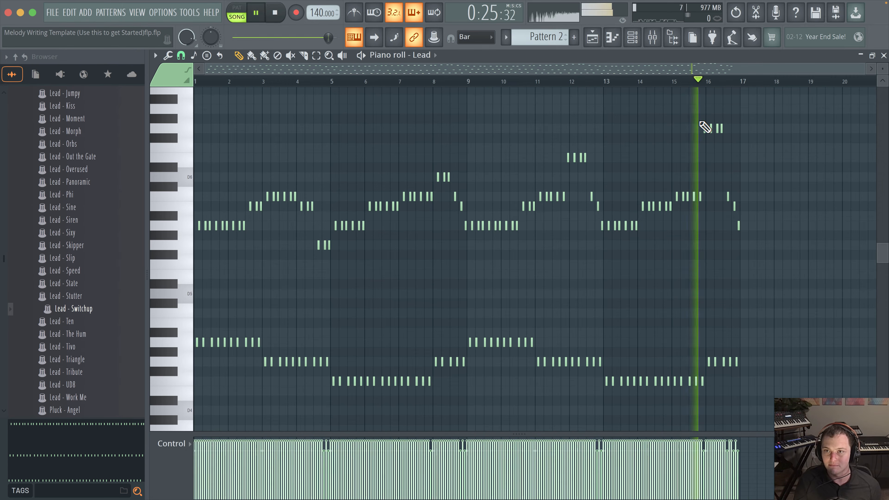
Transpose all Lead notes down two semitones and play the melody from the start
key("space")
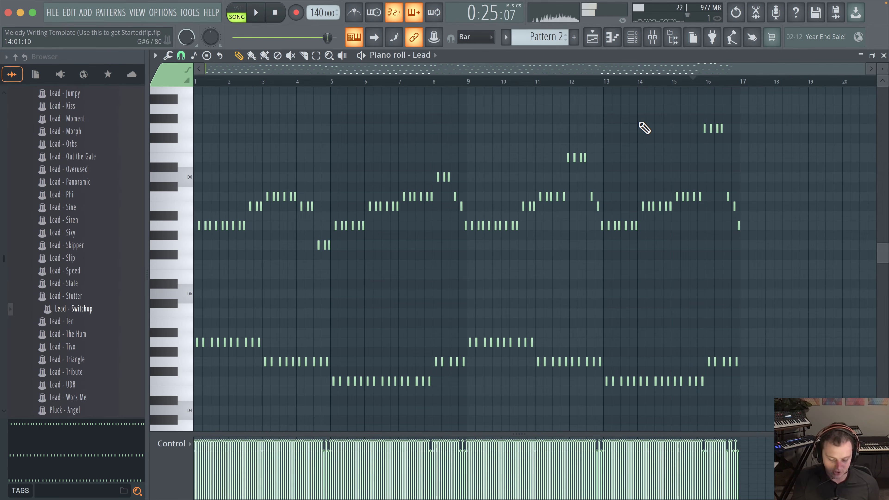
key("super+a")
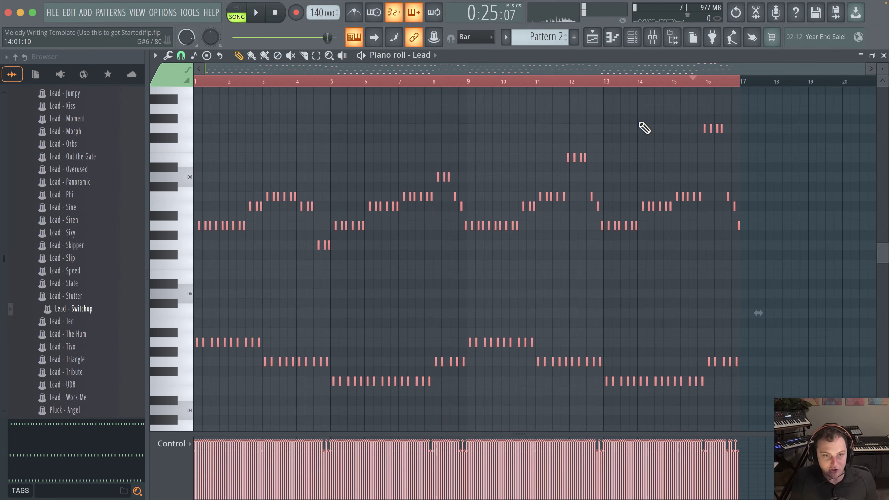
key("shift+Down")
key("shift+Down")
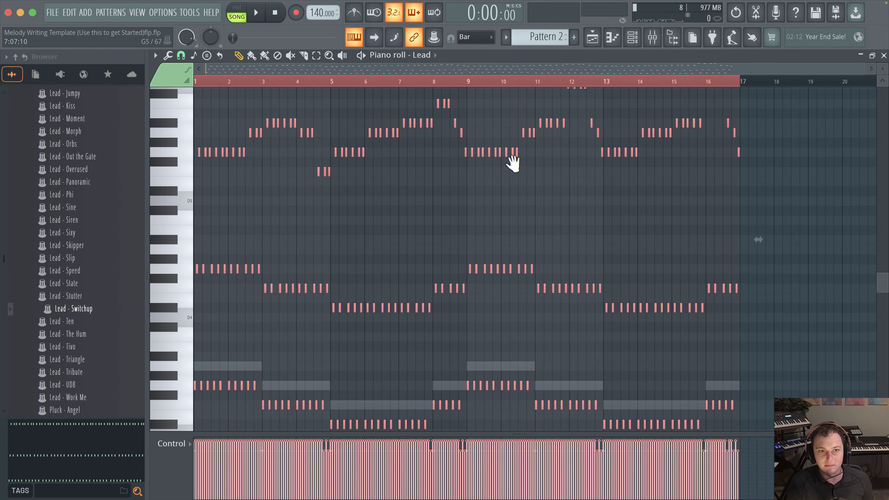
scroll(512, 159, "up", 2)
key("space")
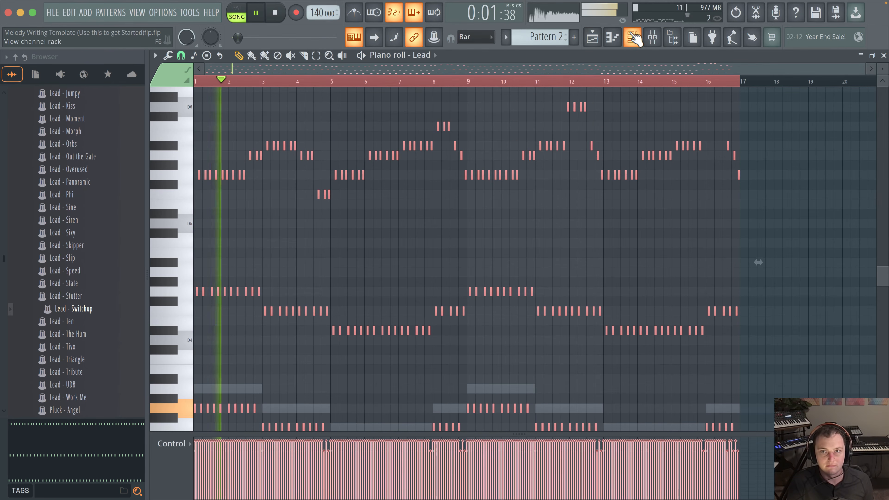
Transpose all SubPad notes down two semitones, with the first note on G3, and re-enable the SubPad channel
key("F6")
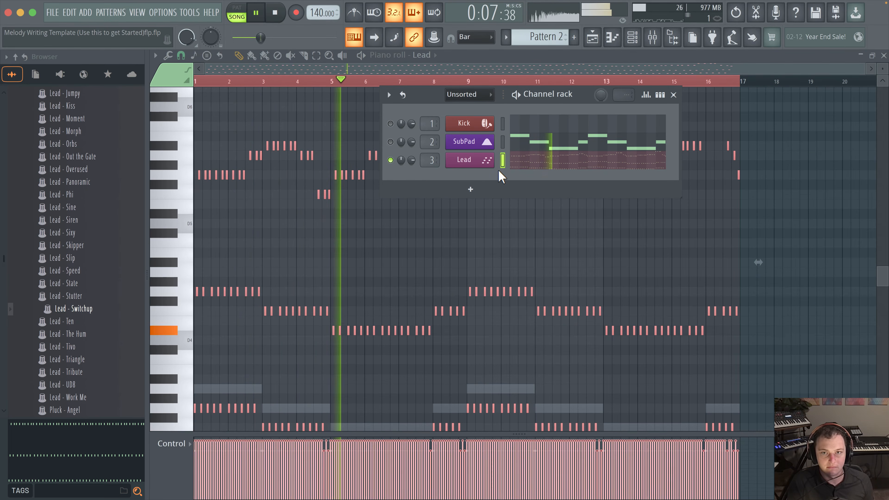
scroll(279, 313, "down", 3)
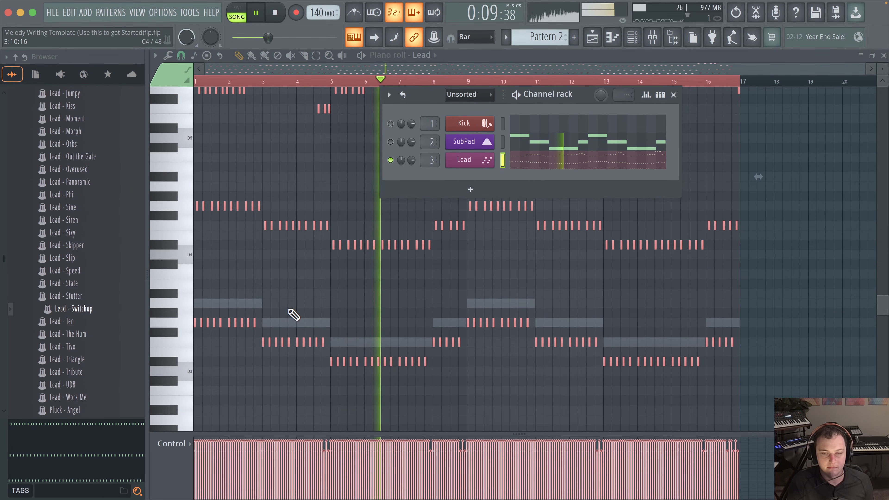
key("space")
left_click(539, 147)
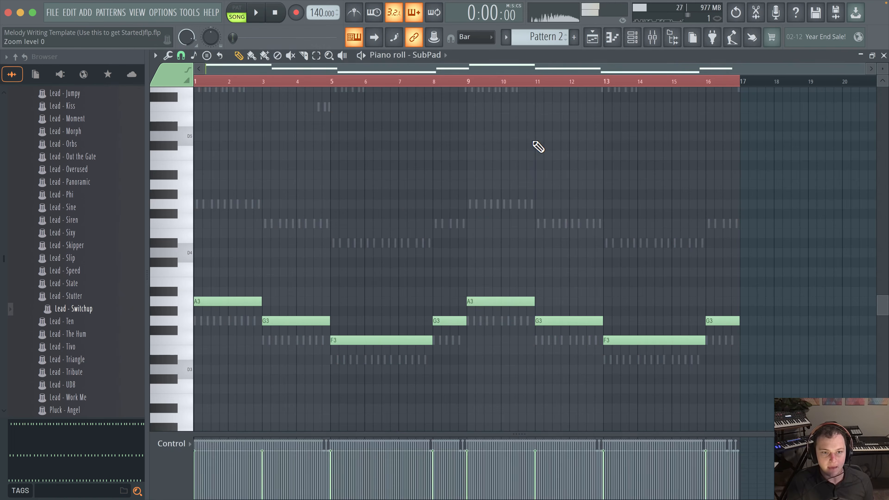
key("ctrl+a")
left_click_drag(217, 301, 222, 320)
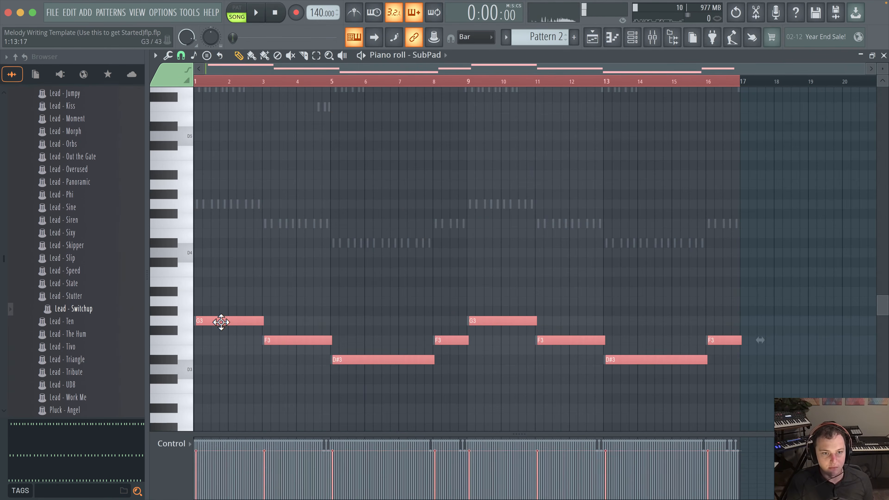
left_click(649, 38)
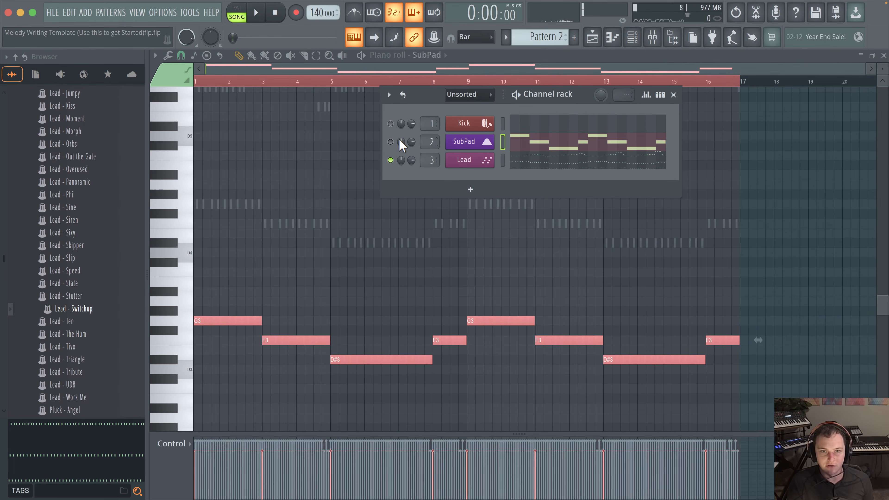
In the playlist, repeat Pattern 2 at bar 17, move the Kick clip to bar 17 and add another Kick clip at bar 25
left_click(592, 37)
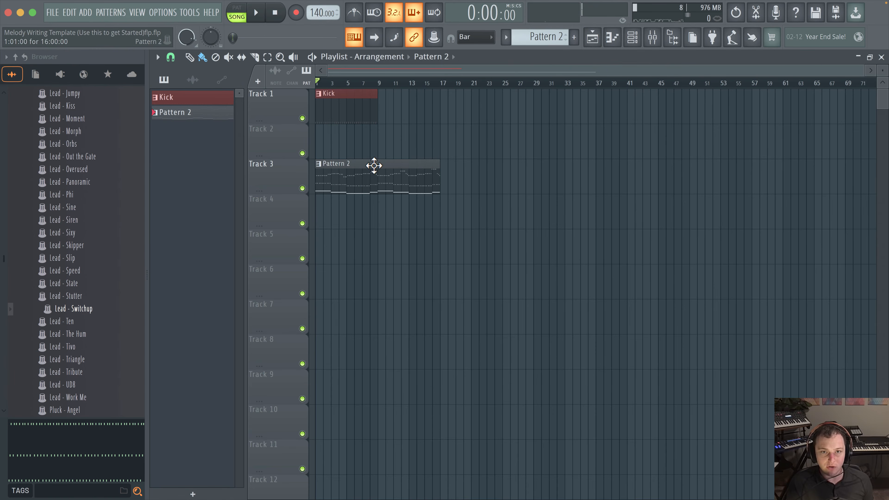
left_click(456, 178)
left_click_drag(501, 181, 493, 181)
left_click_drag(366, 108, 515, 112)
left_click(530, 113)
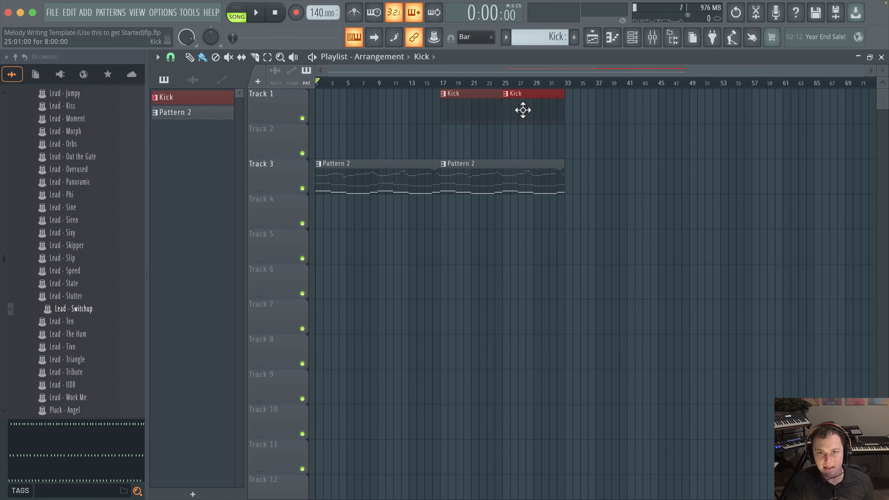
Play the arrangement from the start and bring up the Lead notes of Pattern 2 during playback
key("space")
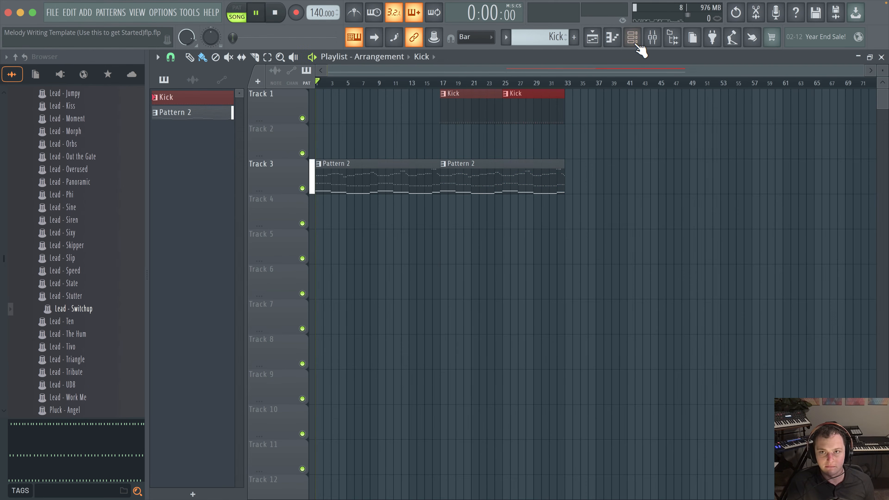
left_click(632, 36)
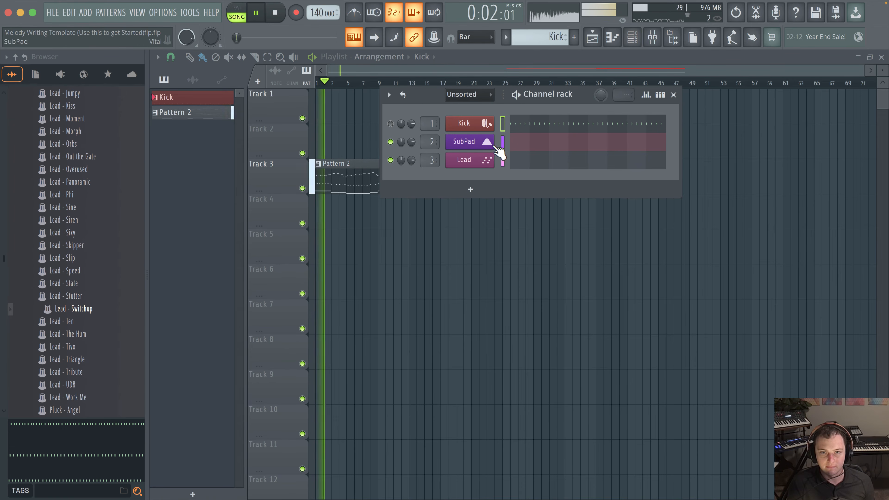
double_click(338, 190)
scroll(606, 228, "up", 2)
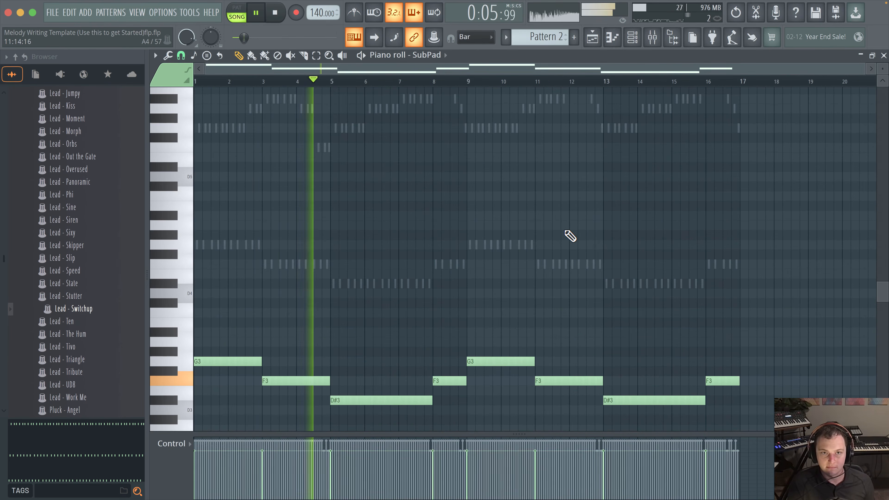
scroll(413, 209, "up", 2)
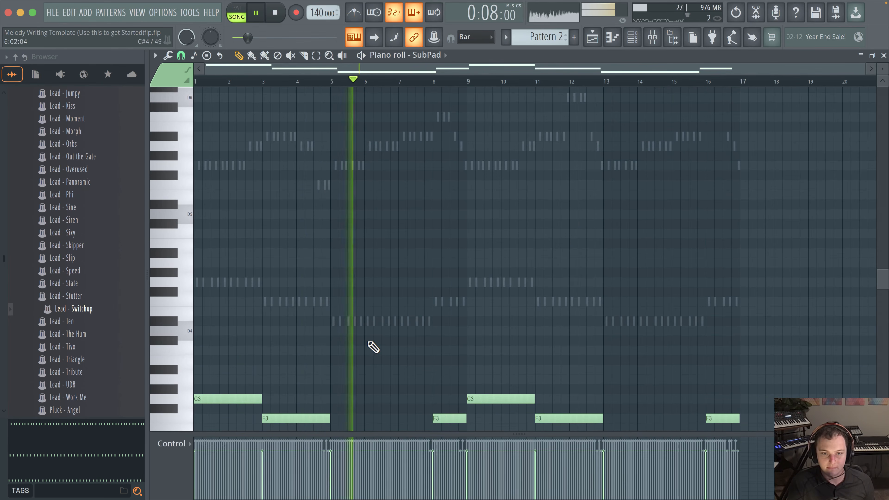
right_click(375, 322)
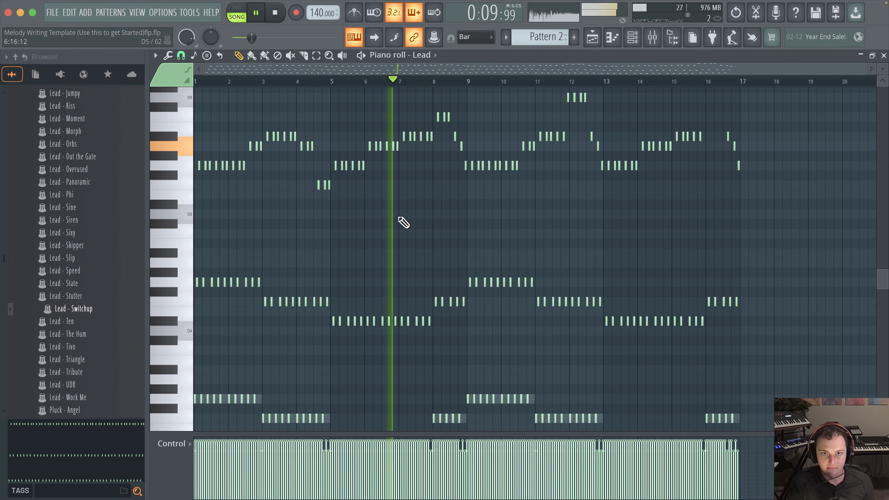
Lower the first high note at the end of bar 11 and of bar 15 to A#5, and stop playback
scroll(454, 203, "down", 1)
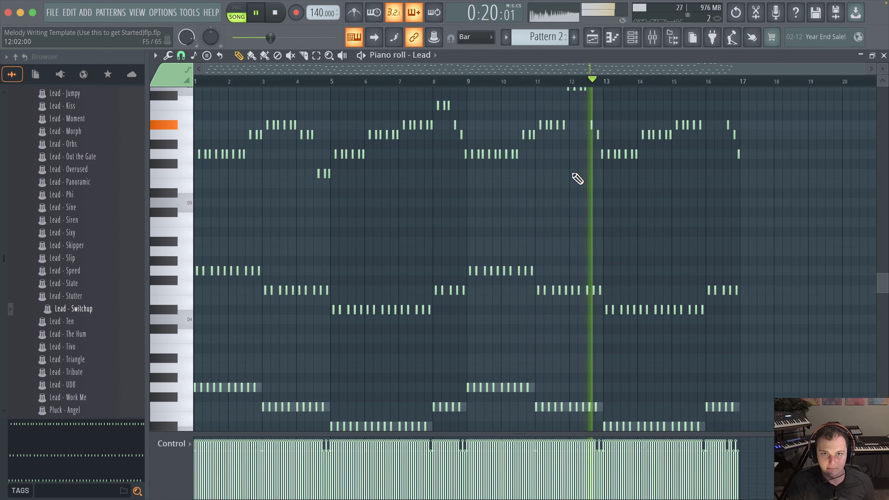
scroll(573, 166, "up", 2)
left_click_drag(573, 167, 559, 216)
scroll(553, 194, "up", 1)
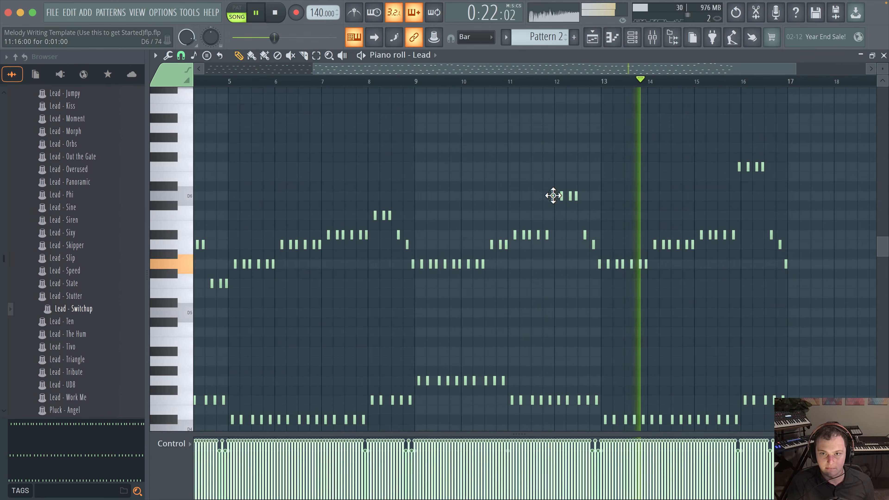
scroll(700, 181, "up", 2)
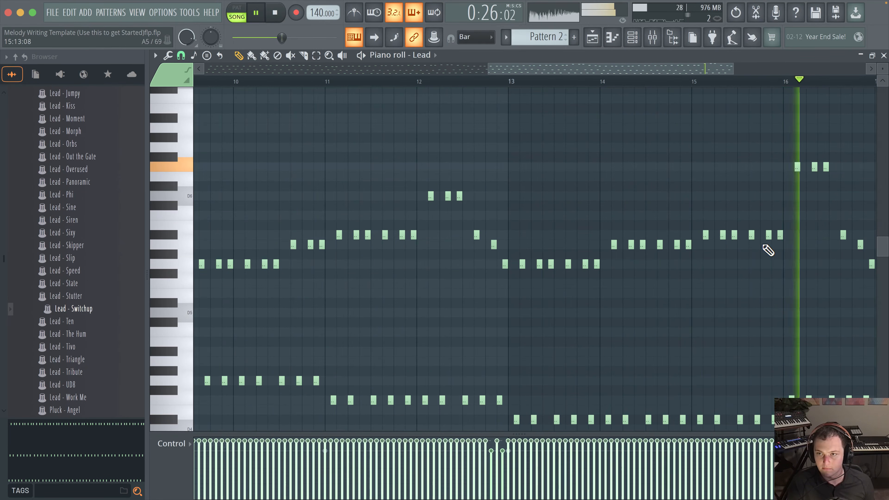
scroll(768, 248, "down", 4)
key("space")
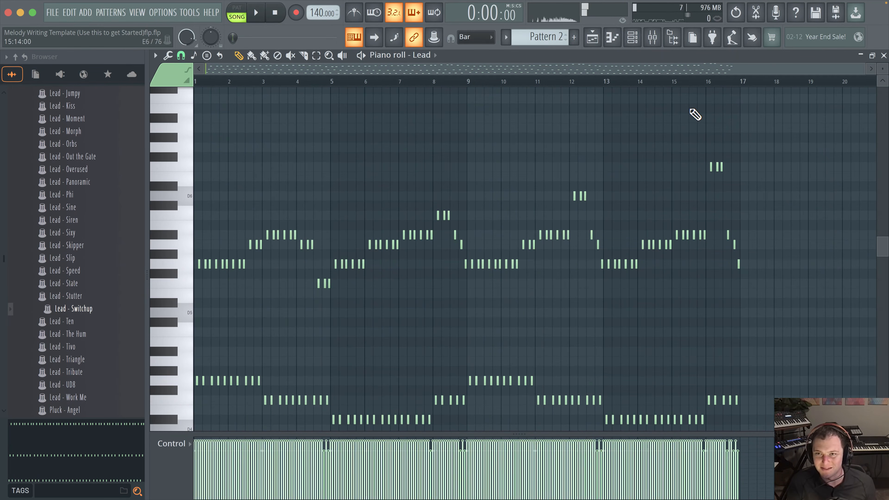
Create an automation clip for the Lead synth's Mod Wheel across the arrangement and close the synth window
left_click(586, 37)
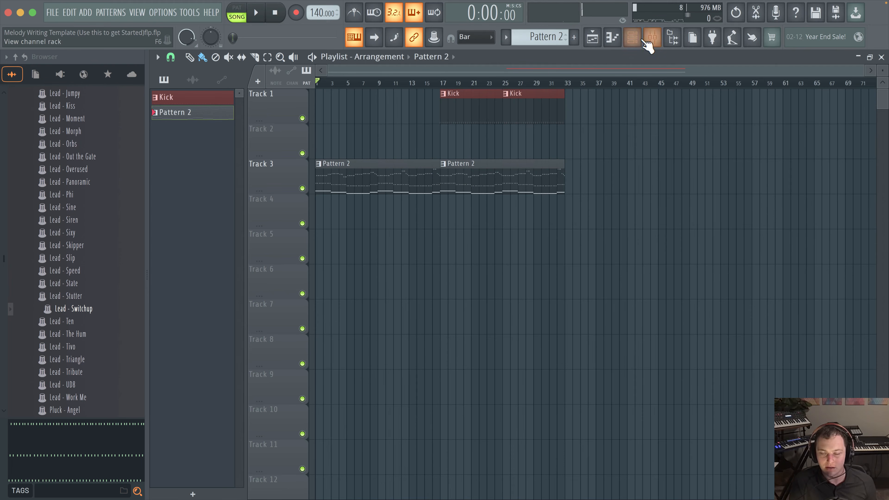
left_click(632, 37)
left_click(491, 167)
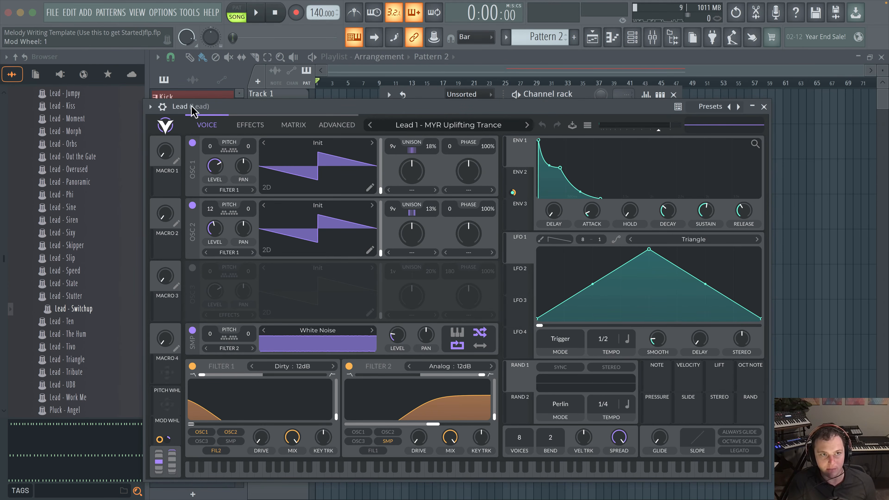
left_click(189, 13)
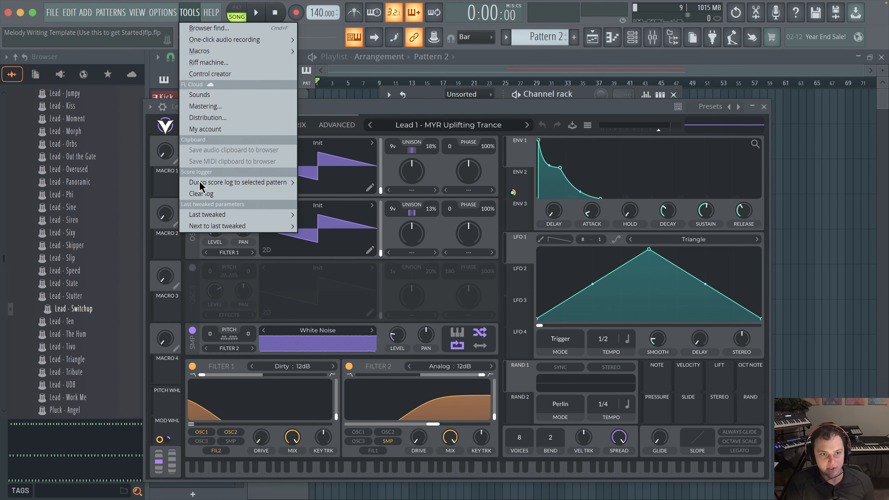
mouse_move(206, 215)
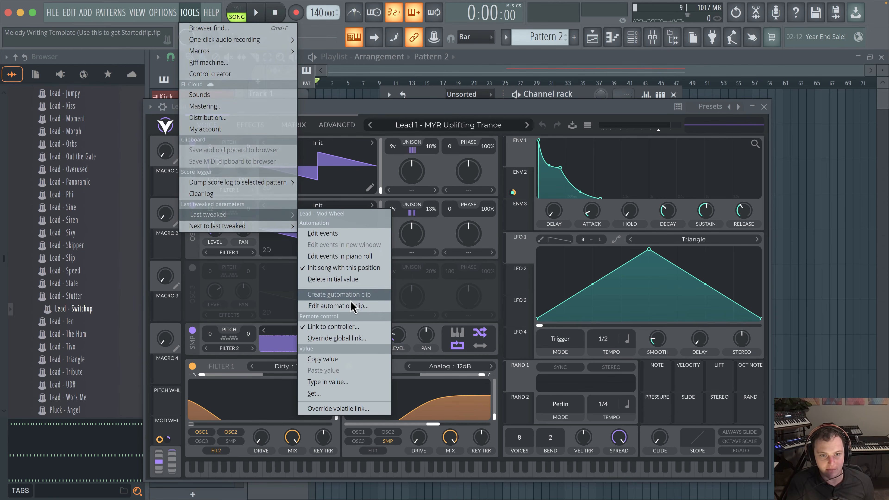
left_click(350, 295)
left_click(399, 84)
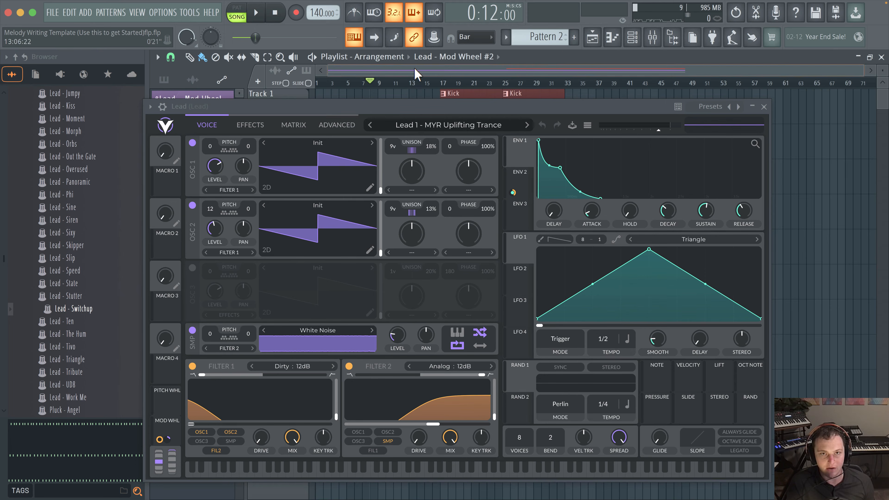
left_click(763, 106)
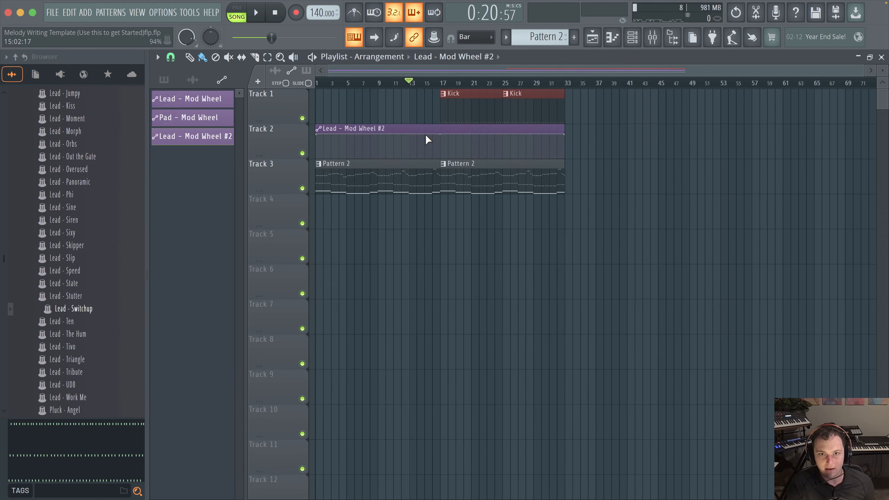
Shape the Lead - Mod Wheel #2 clip to curve from minimum at bar 1 to full at bar 17, with about 27% tension
left_click_drag(316, 134, 312, 176)
left_click_drag(380, 140, 444, 128)
left_click_drag(378, 142, 378, 158)
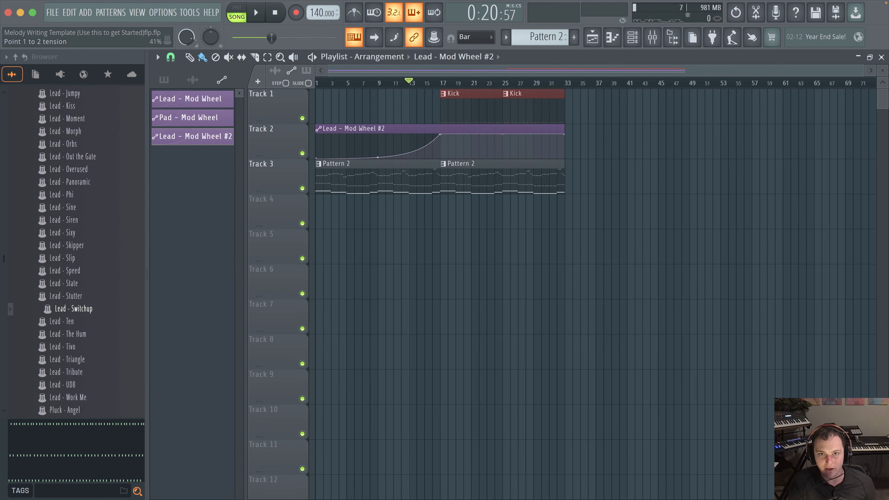
scroll(405, 108, "up", 5)
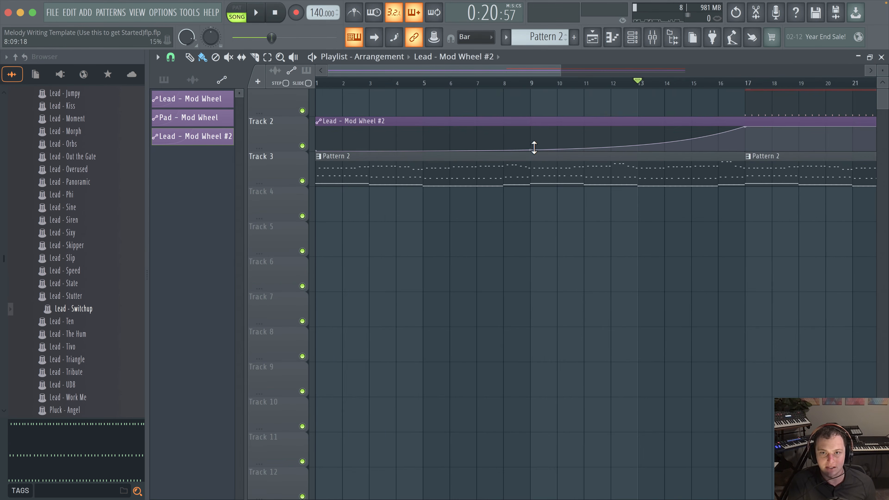
left_click_drag(530, 145, 531, 148)
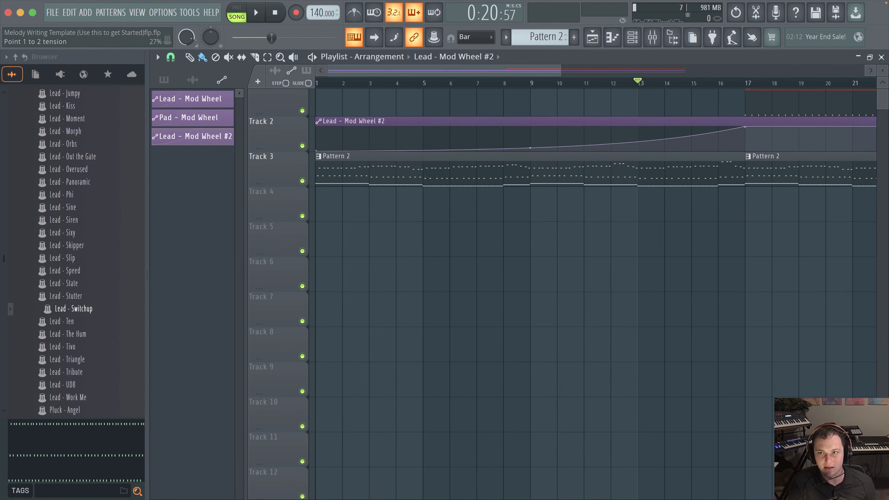
scroll(486, 196, "down", 5)
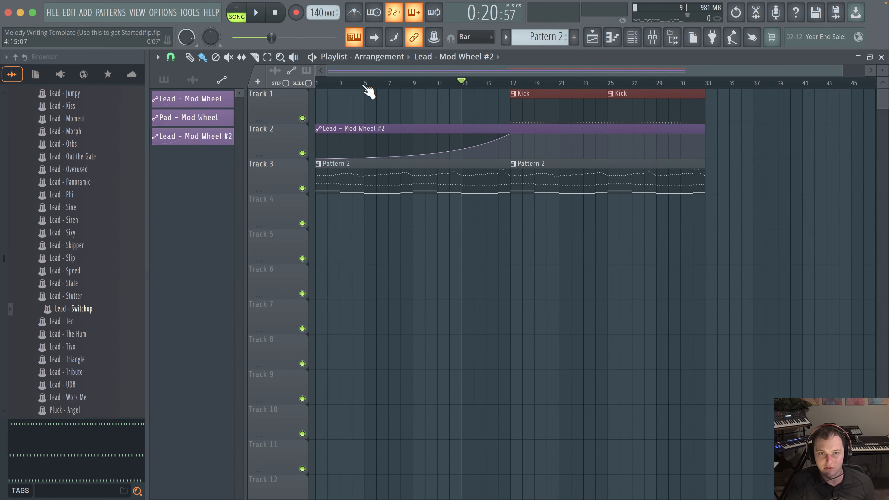
Play the arrangement from the start, with the mixer open and all channels shown in the channel rack
key("space")
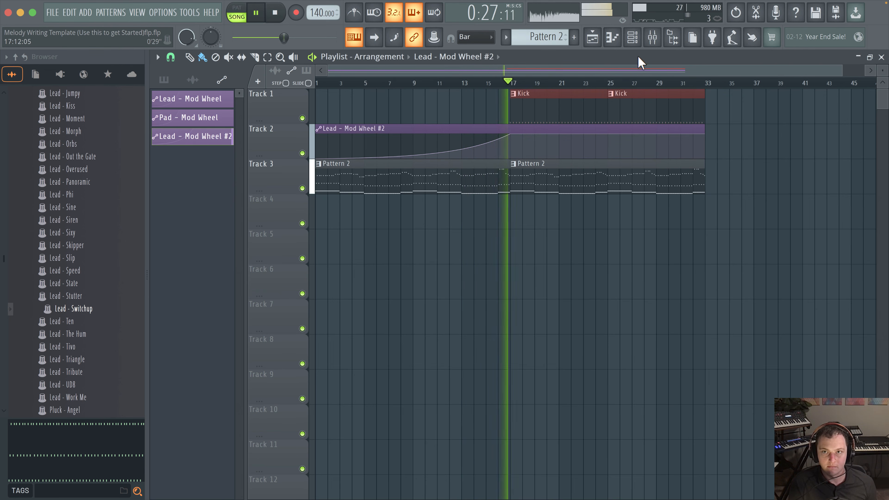
left_click(632, 37)
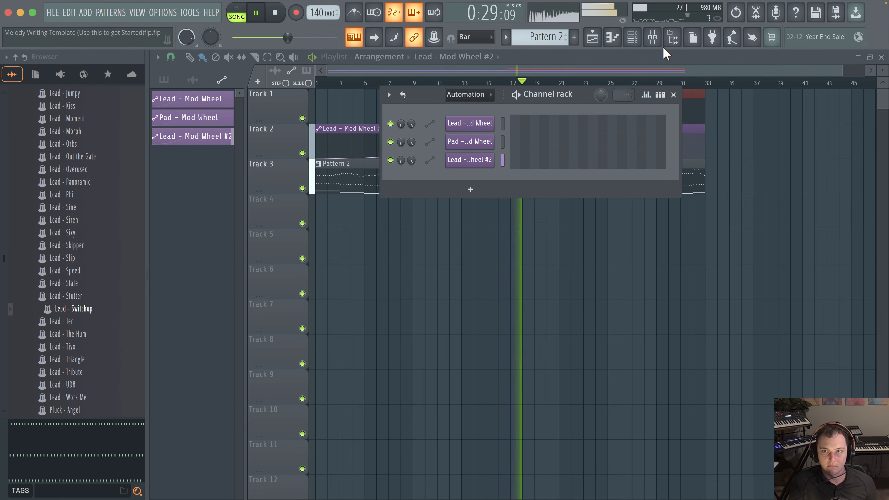
left_click(652, 37)
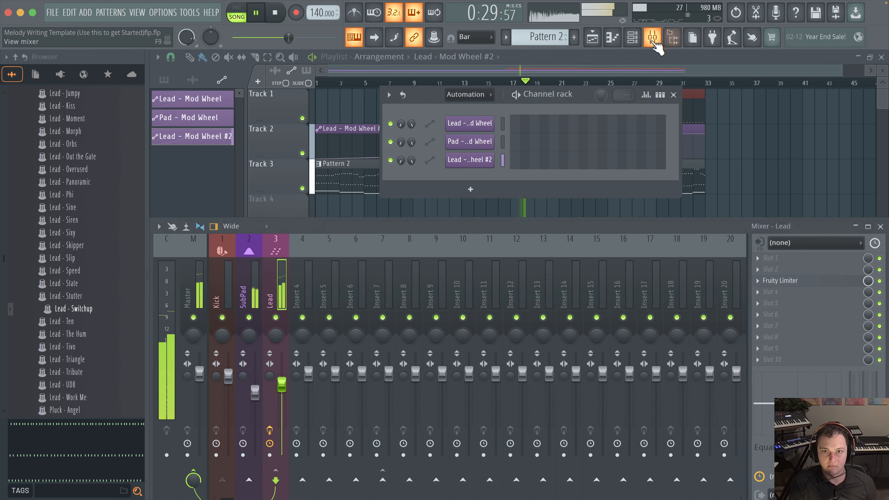
left_click(630, 47)
left_click(467, 101)
left_click(464, 114)
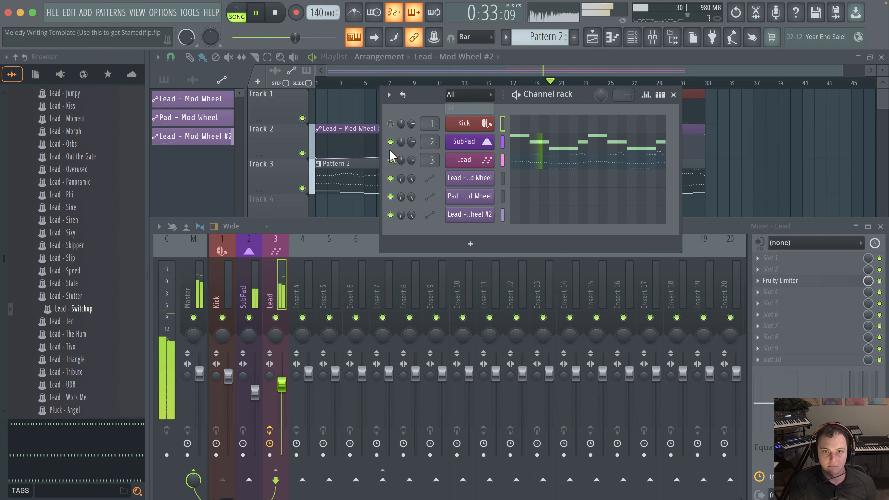
Enable the Kick channel, listen through the second half, and close the mixer and channel rack after stopping playback
left_click_drag(580, 89, 384, 54)
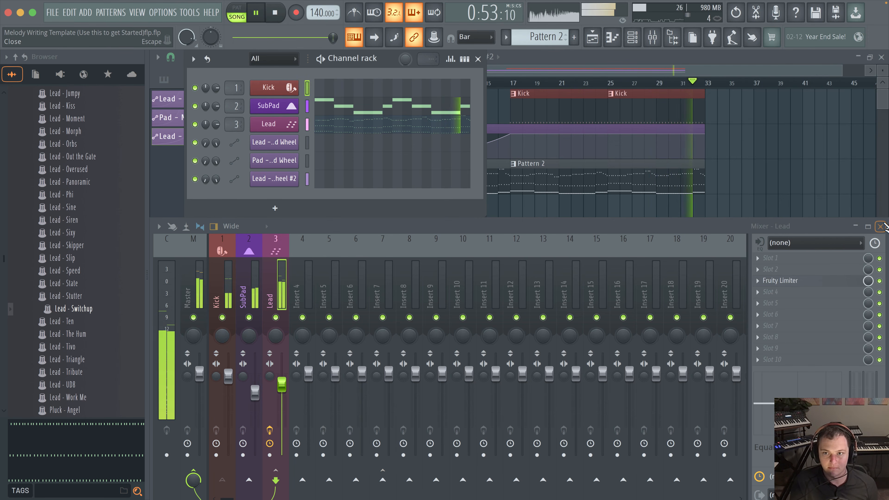
key("space")
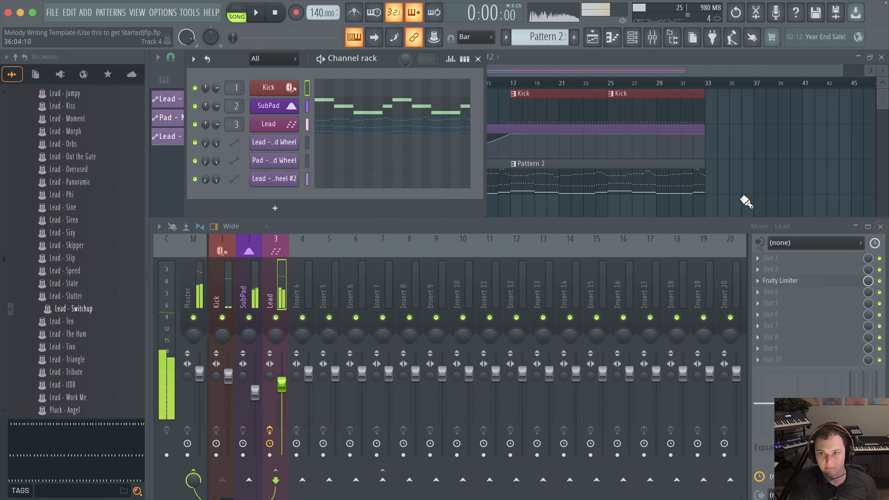
left_click(781, 196)
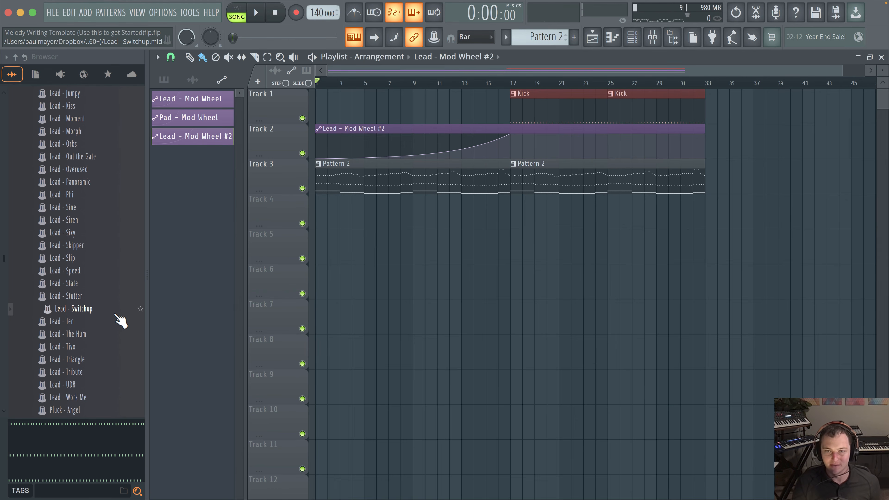
scroll(119, 317, "up", 10)
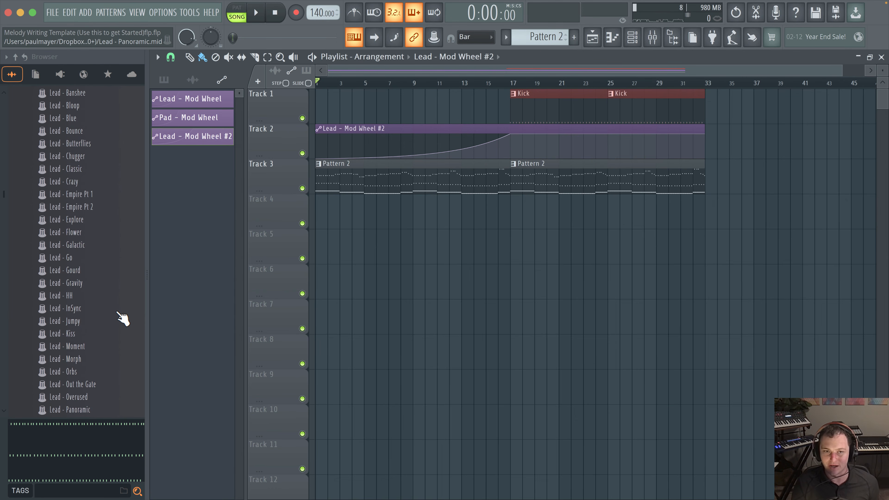
scroll(123, 315, "up", 5)
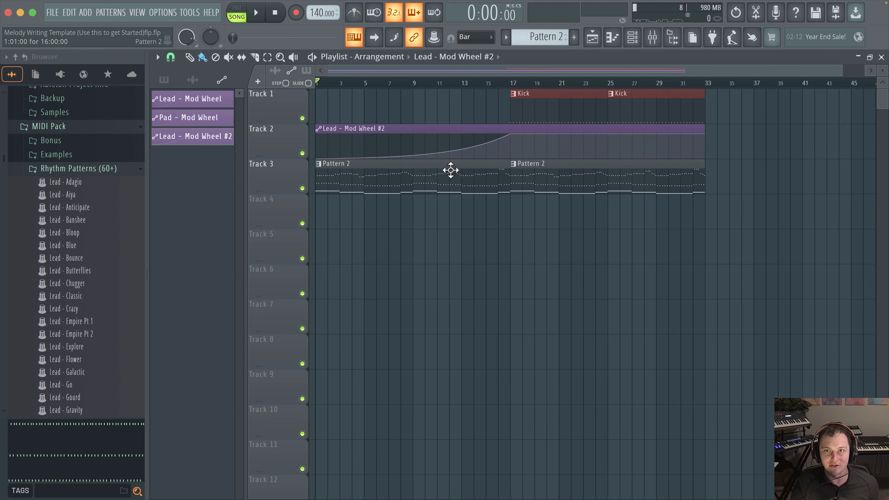